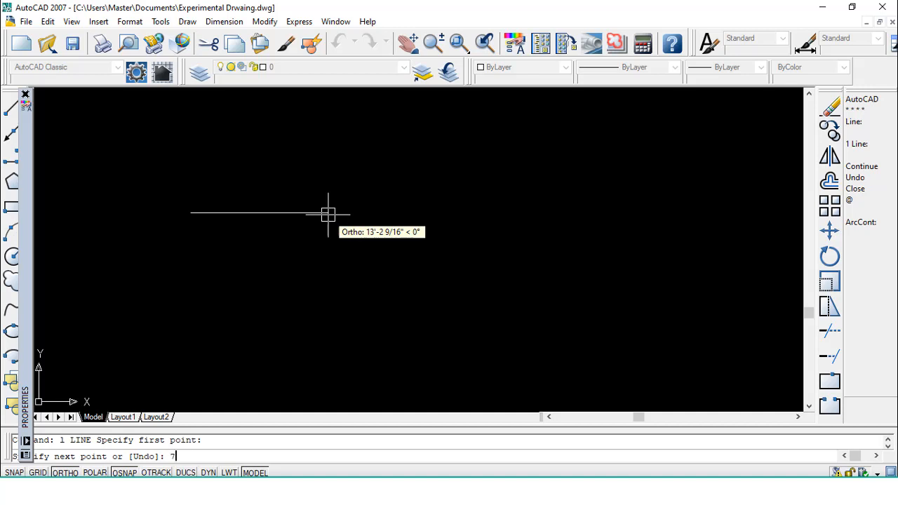
# Draw two connected horizontal line segments, the first one 7' long.
pyautogui.press('Return')
pyautogui.click(304, 214)
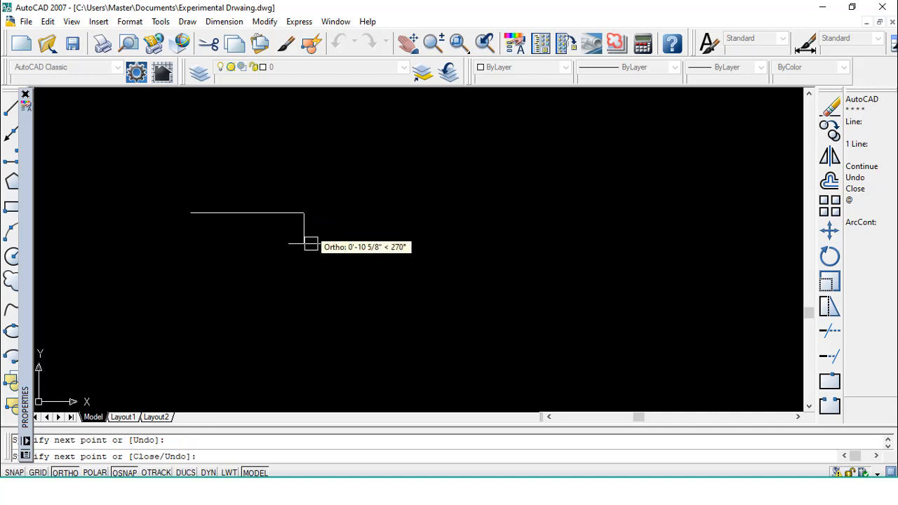
pyautogui.press('Escape')
pyautogui.click(281, 213)
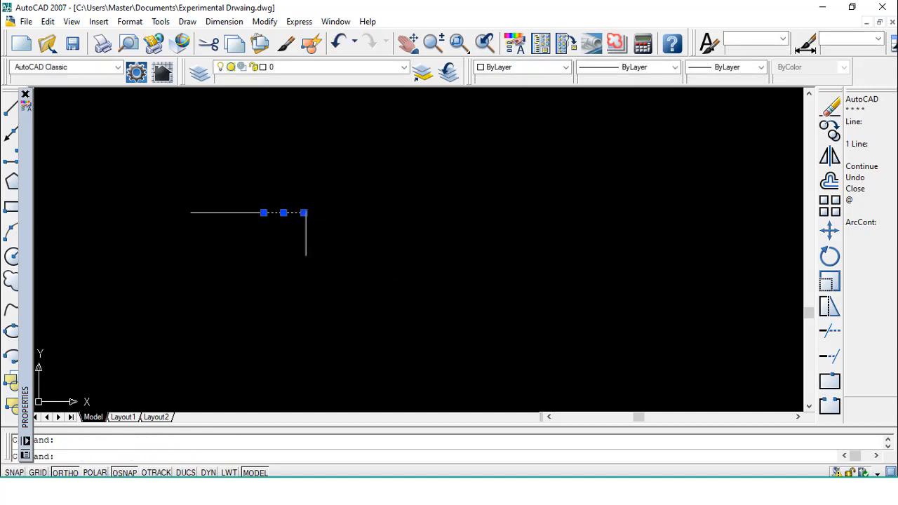
pyautogui.press('Escape')
# Erase both horizontal line segments from the drawing.
pyautogui.write('e')
pyautogui.press('Return')
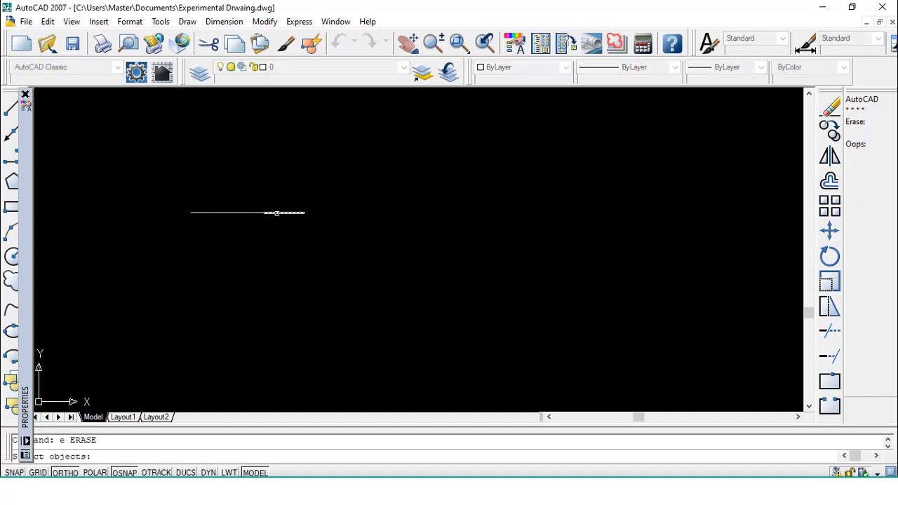
pyautogui.click(276, 212)
pyautogui.press('Return')
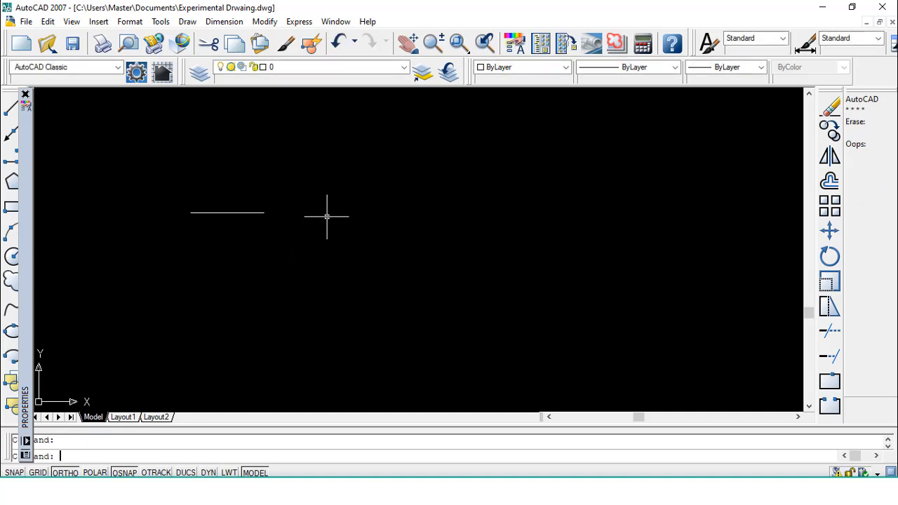
pyautogui.write('e')
pyautogui.press('Return')
pyautogui.click(241, 212)
pyautogui.press('Return')
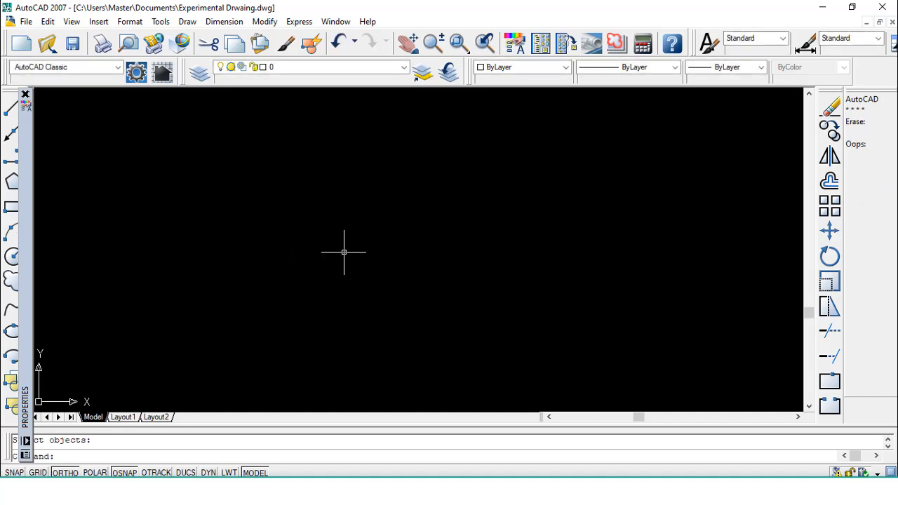
# Draw a circle with a 1' diameter in the empty drawing area.
pyautogui.write('c')
pyautogui.press('Return')
pyautogui.click(300, 284)
pyautogui.write('d')
pyautogui.press('Return')
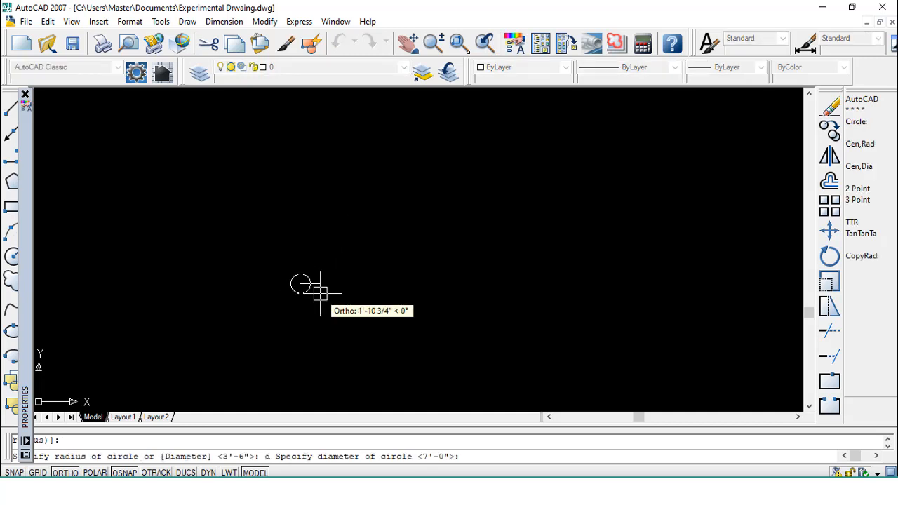
pyautogui.write("1'")
pyautogui.press('Return')
pyautogui.press('Escape')
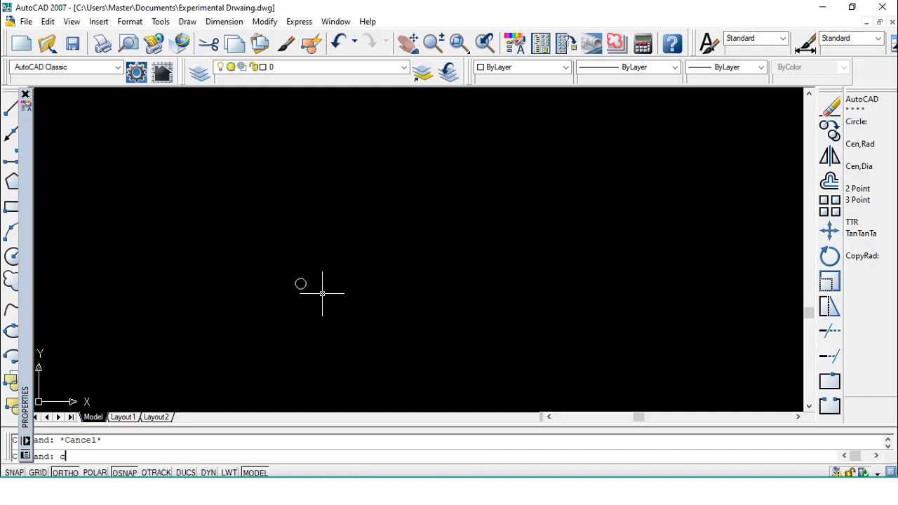
# Draw a concentric circle with a 7' diameter around the small circle.
pyautogui.write('c')
pyautogui.press('Return')
pyautogui.click(300, 283)
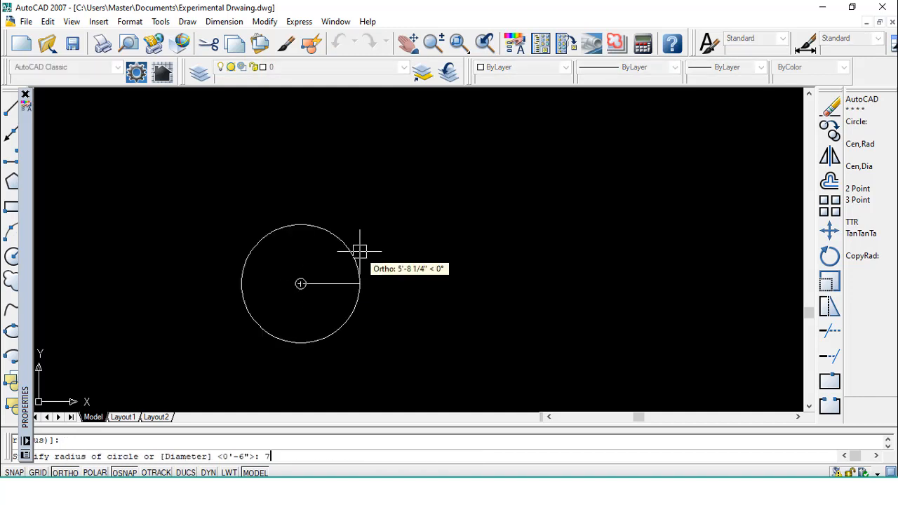
pyautogui.write('d')
pyautogui.press('Return')
pyautogui.write("7'")
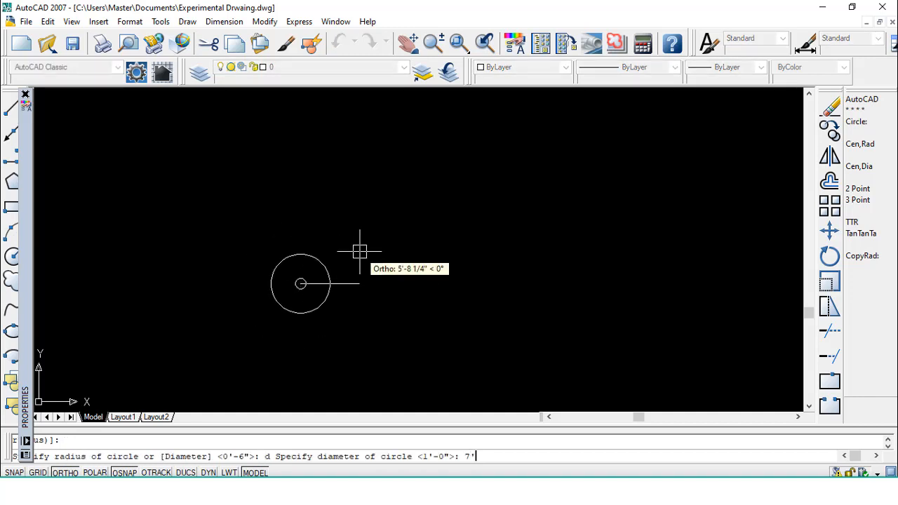
pyautogui.press('Return')
pyautogui.press('Escape')
# Review the calculations 14*12, 168/6 and 168/7 in the QuickCalc calculator, and close it.
pyautogui.write('z')
pyautogui.press('Return')
pyautogui.click(250, 234)
pyautogui.click(347, 327)
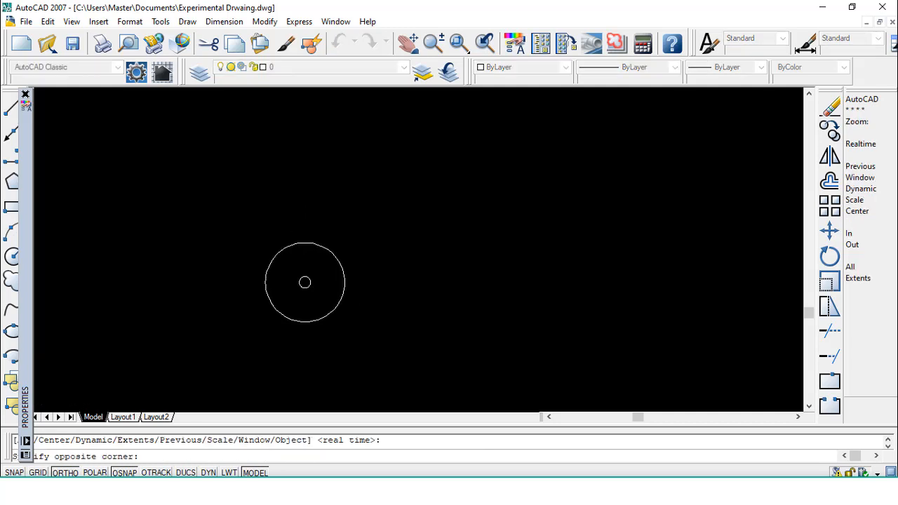
pyautogui.press('Escape')
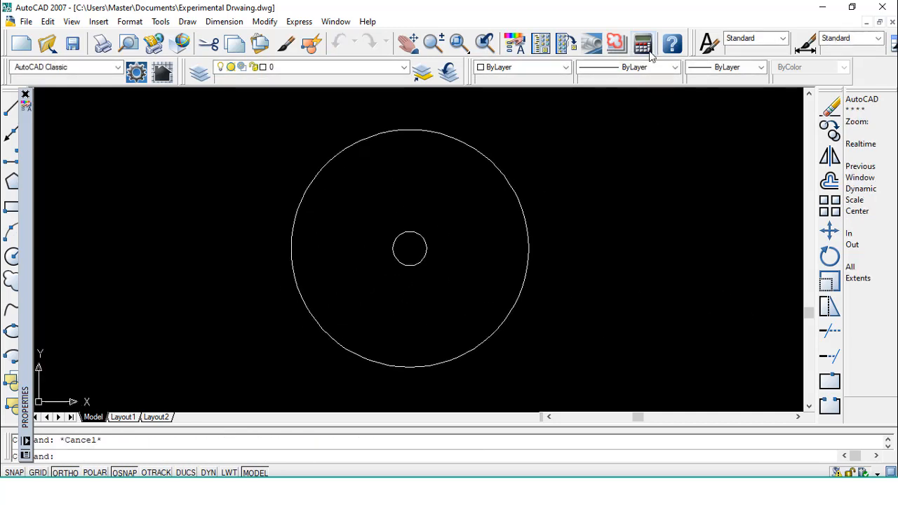
pyautogui.click(642, 43)
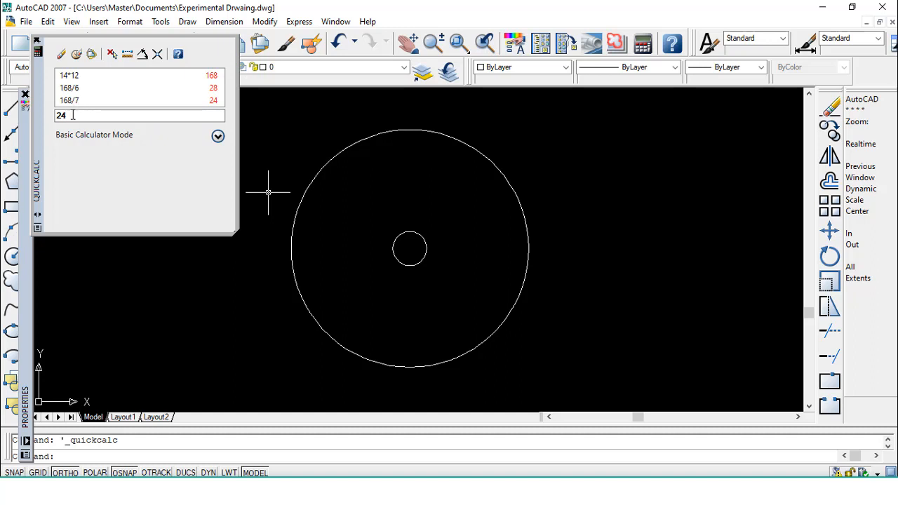
pyautogui.click(37, 40)
pyautogui.write('ar')
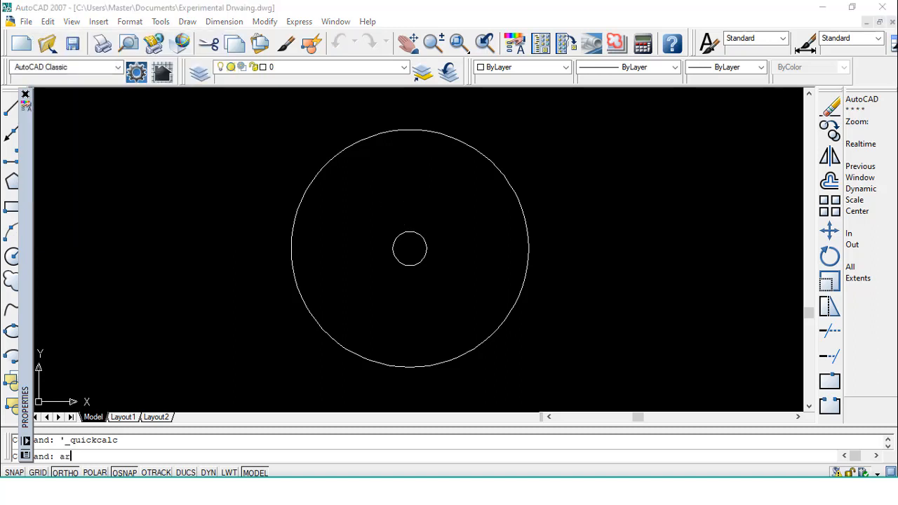
pyautogui.press('Return')
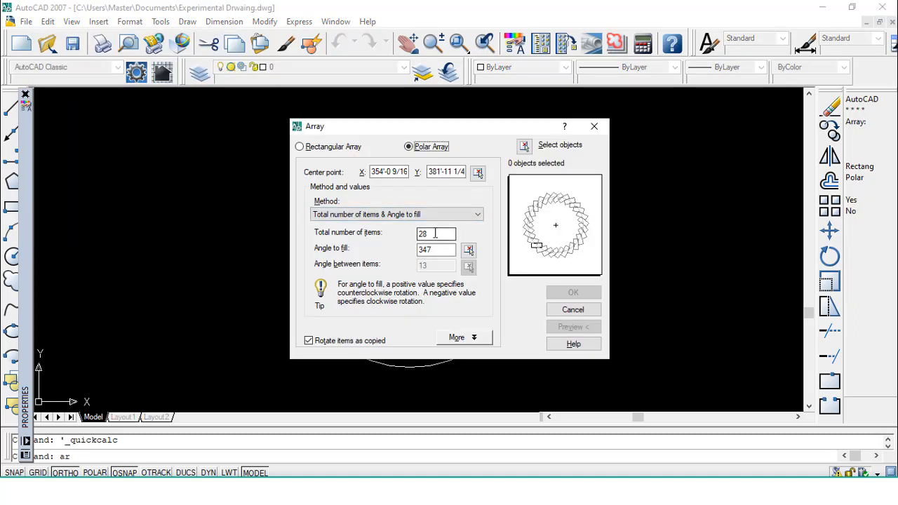
pyautogui.click(478, 172)
pyautogui.click(411, 250)
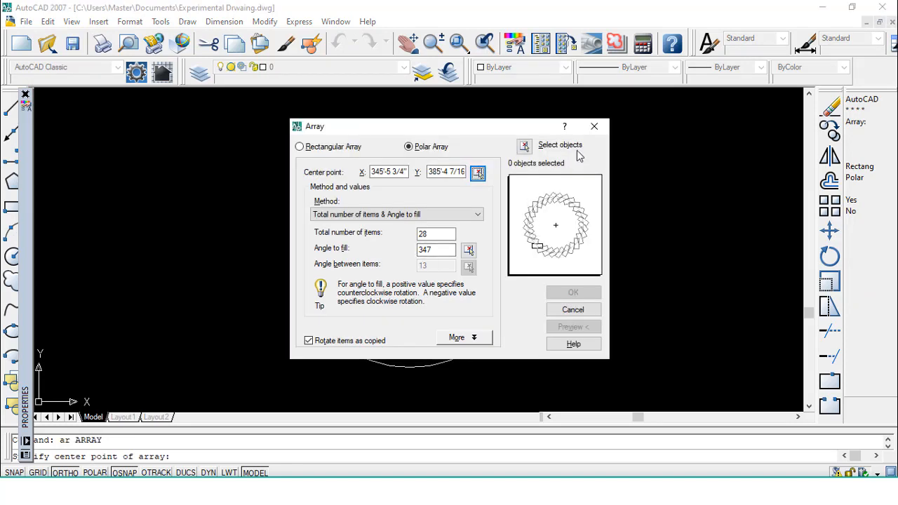
pyautogui.click(573, 310)
# Draw a horizontal line from the circles' center to just beyond the right side of the outer circle.
pyautogui.write('l')
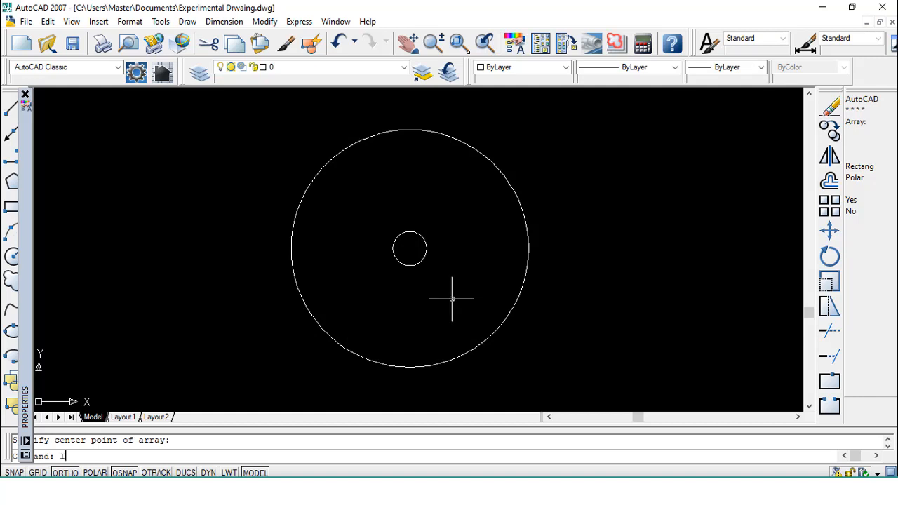
pyautogui.press('Return')
pyautogui.click(411, 249)
pyautogui.click(541, 249)
pyautogui.press('Escape')
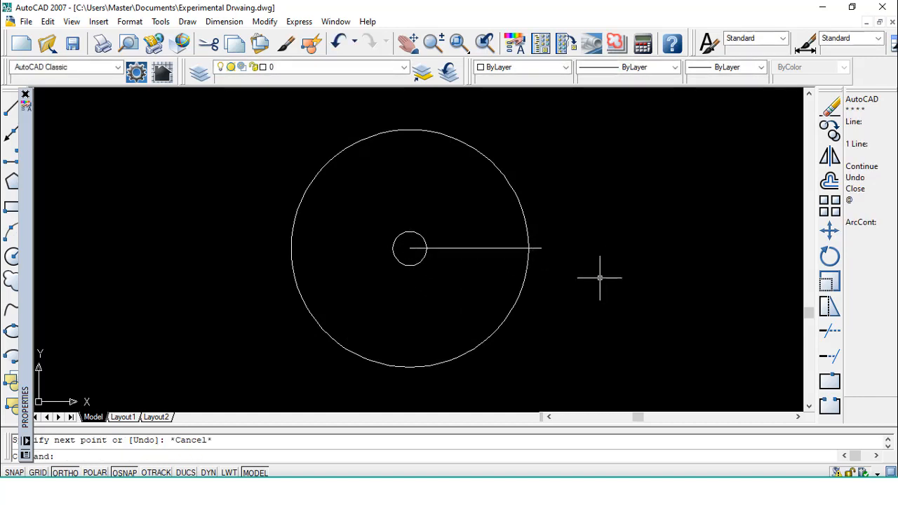
# Stretch both ends of the horizontal line so it spans only from the inner circle to the outer circle.
pyautogui.click(519, 248)
pyautogui.click(541, 248)
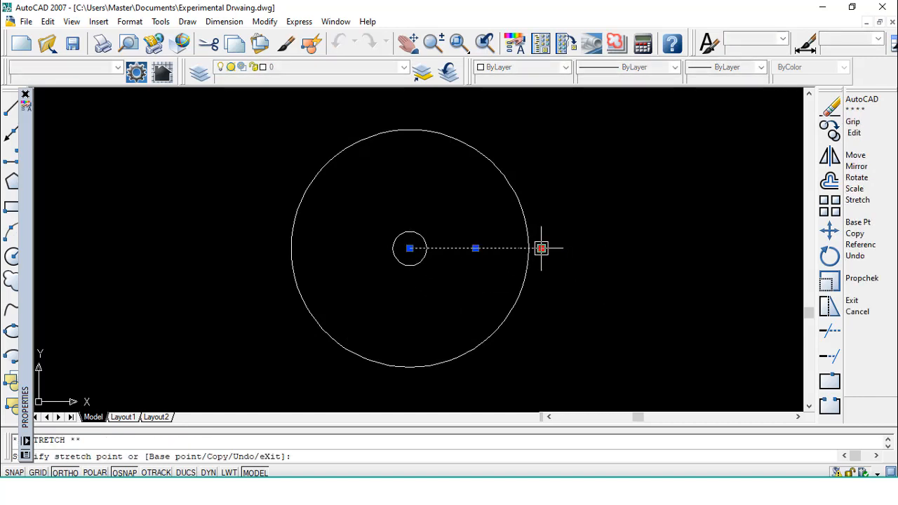
pyautogui.click(529, 248)
pyautogui.click(427, 249)
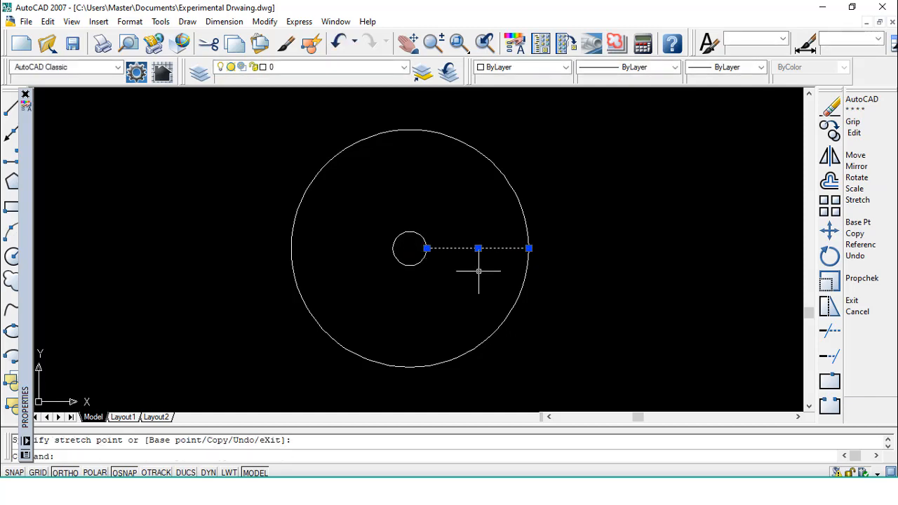
pyautogui.press('Escape')
# Create a polar array of the radial line around the circles' center with 28 items and a 347° fill angle.
pyautogui.write('ar')
pyautogui.press('Return')
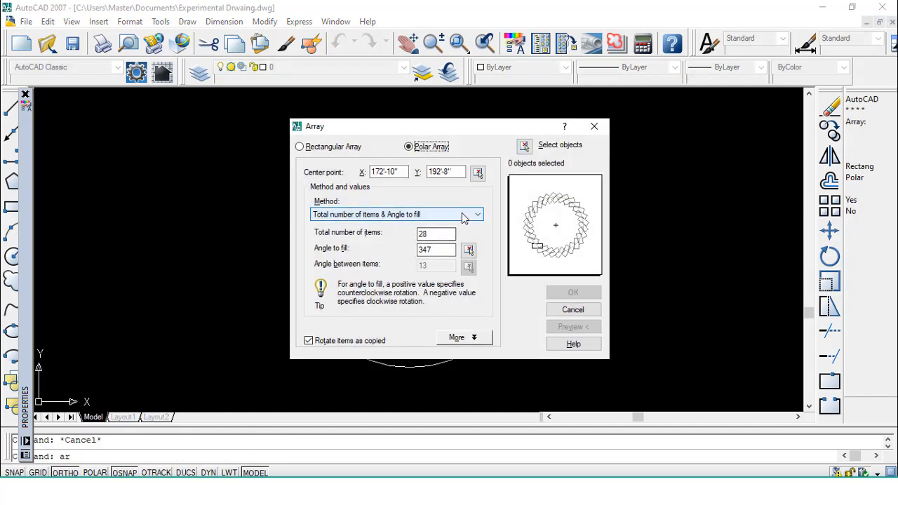
pyautogui.click(479, 172)
pyautogui.click(409, 248)
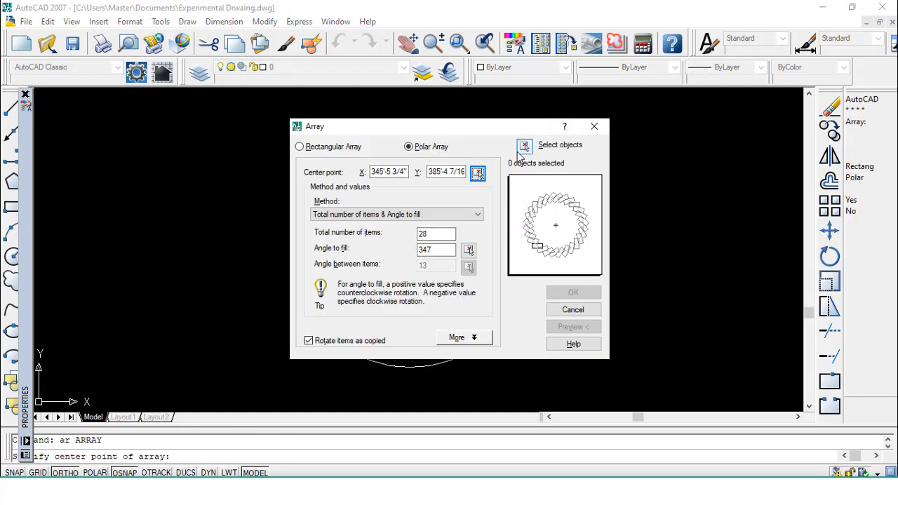
pyautogui.click(523, 148)
pyautogui.click(470, 248)
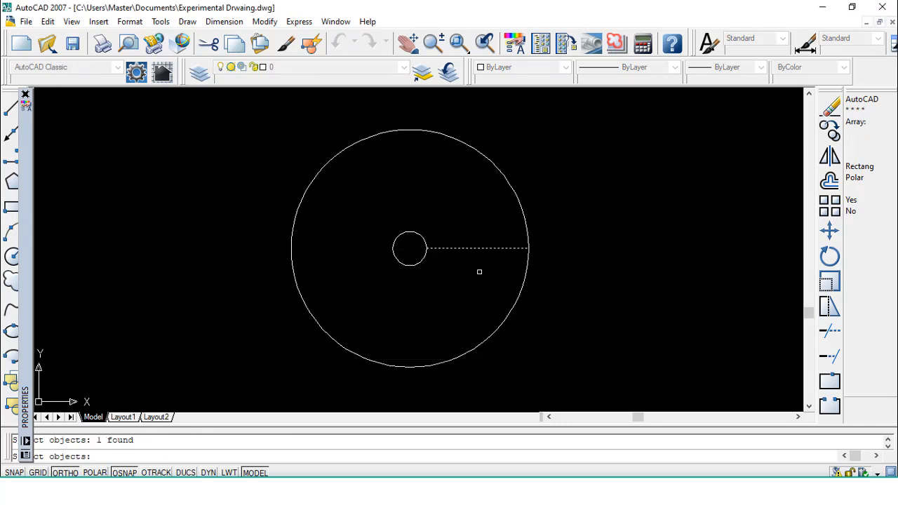
pyautogui.press('Return')
pyautogui.press('Return')
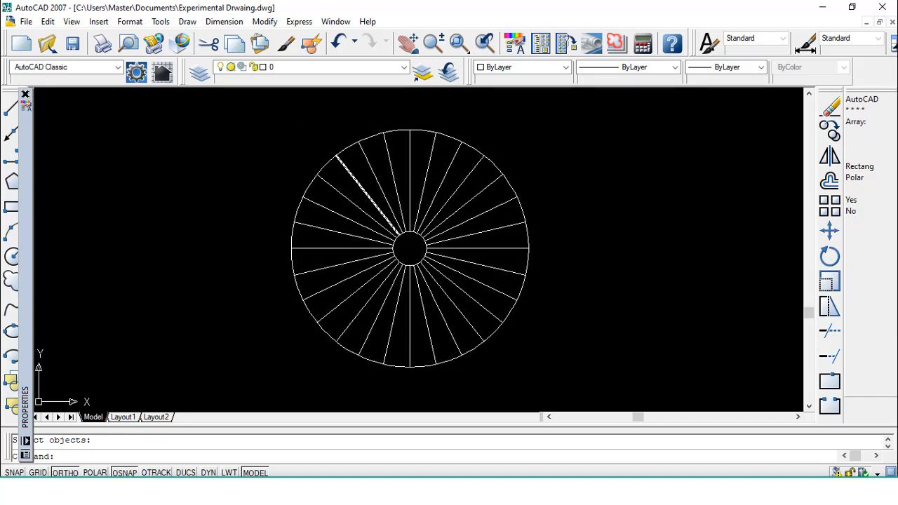
pyautogui.scroll(-2, 513, 284)
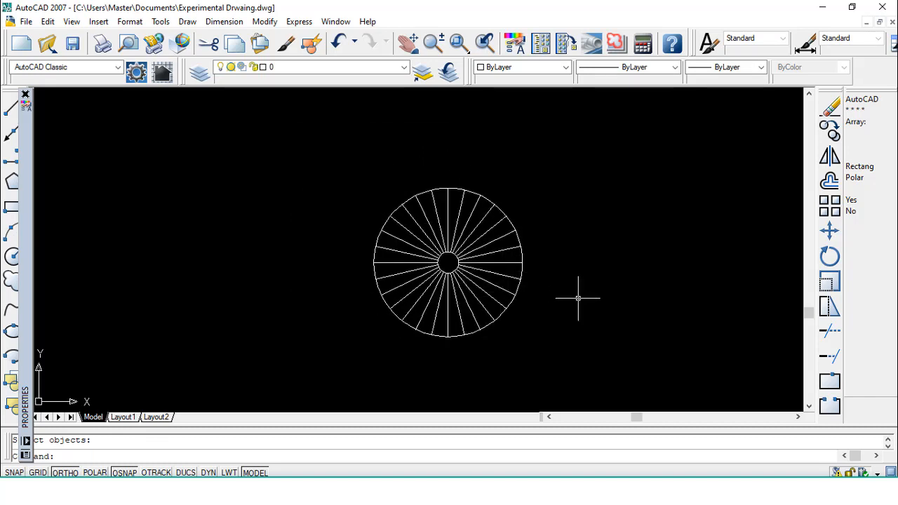
pyautogui.write('tr')
pyautogui.press('Return')
pyautogui.click(500, 275)
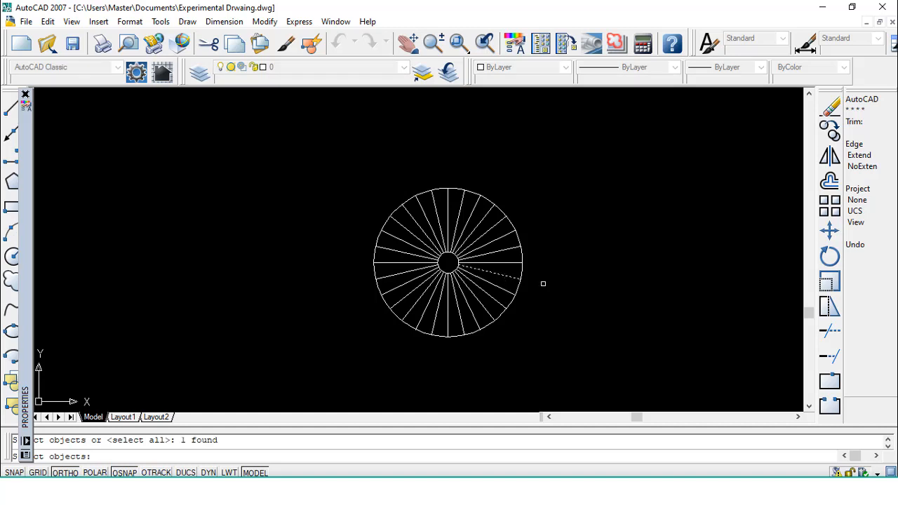
pyautogui.press('Escape')
# Erase the radial line directly below the right-hand horizontal one.
pyautogui.write('e')
pyautogui.press('Return')
pyautogui.click(508, 276)
pyautogui.press('Return')
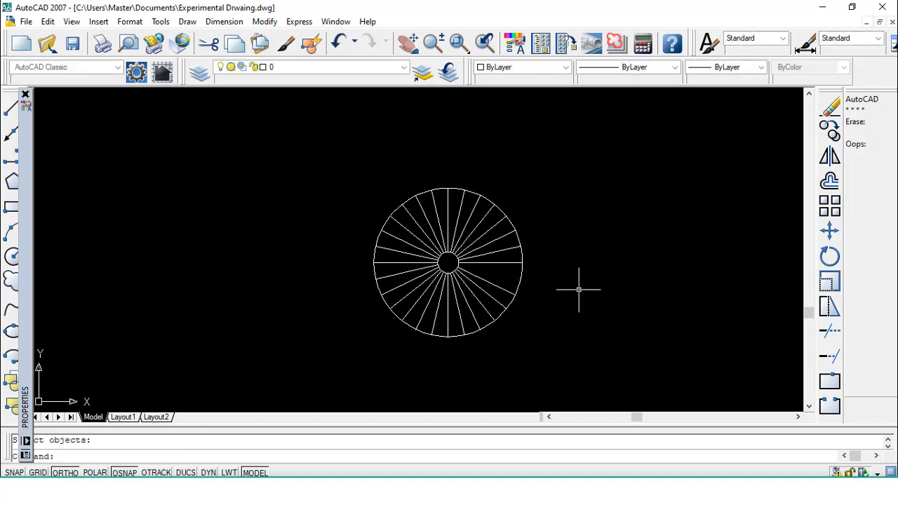
# Trim away the outer circle's arc between the right-hand horizontal radial line and the next radial line below it.
pyautogui.write('tr')
pyautogui.press('Return')
pyautogui.press('Return')
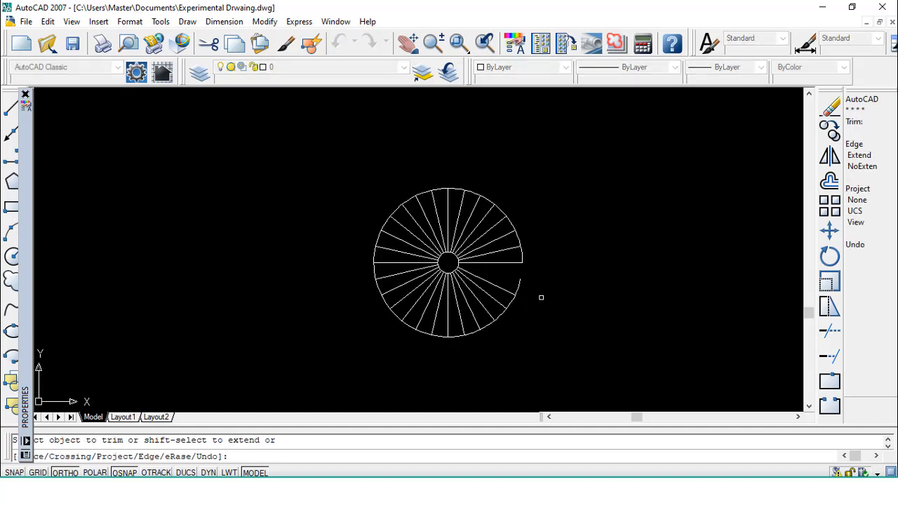
pyautogui.click(520, 284)
pyautogui.press('Escape')
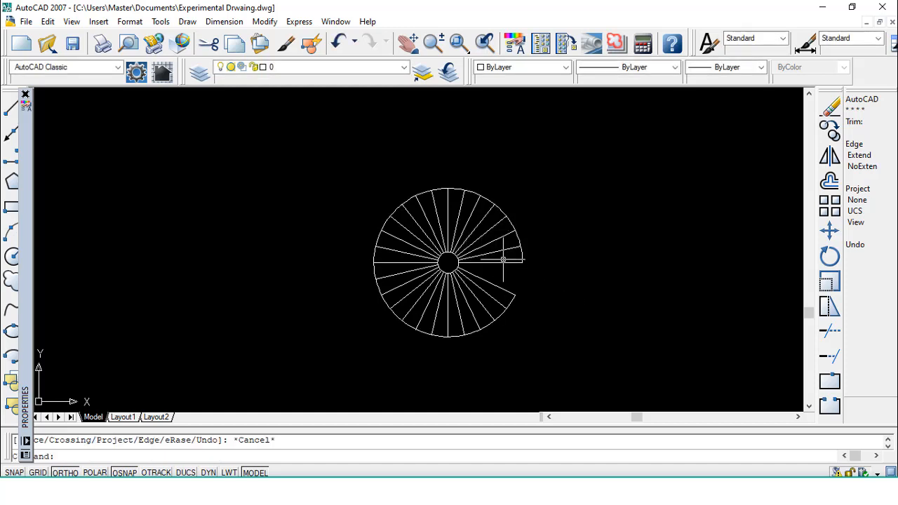
# Draw a 20' vertical line upward from the outer end of the right-hand horizontal radial line.
pyautogui.scroll(-2, 551, 251)
pyautogui.write('l')
pyautogui.press('Return')
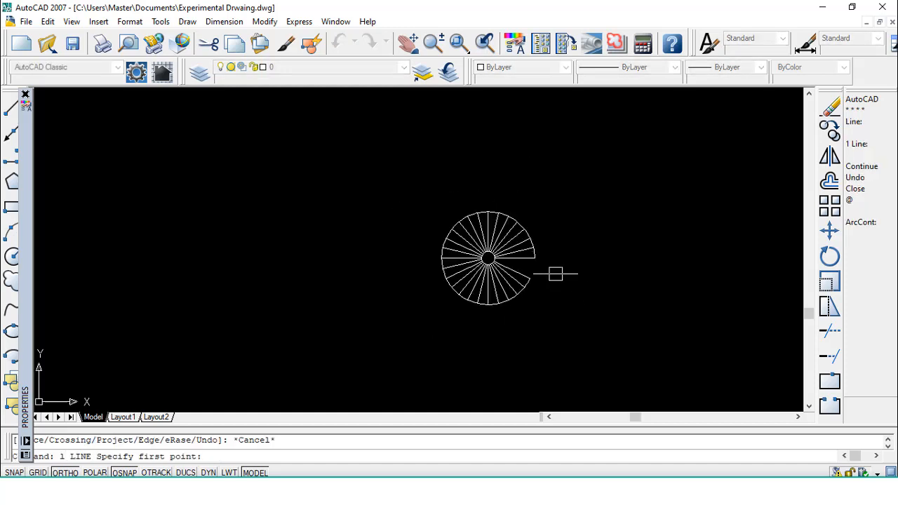
pyautogui.click(535, 257)
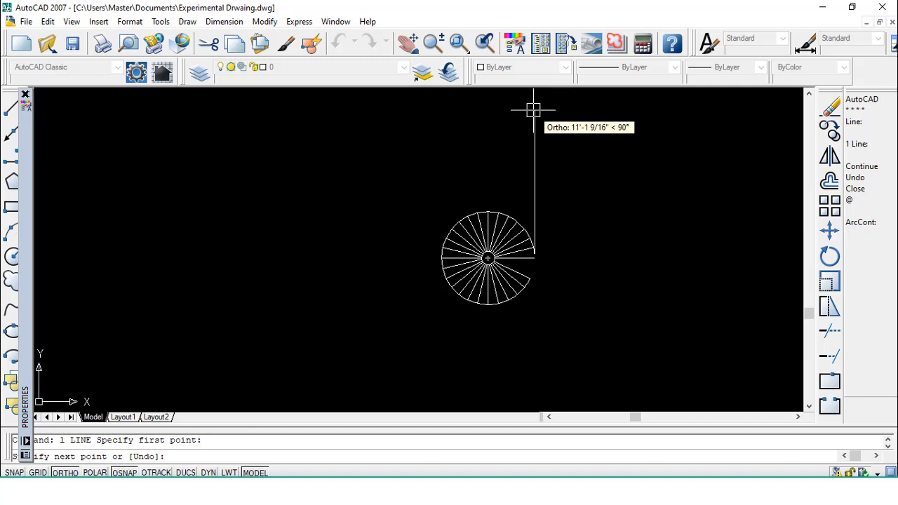
pyautogui.write("20'")
pyautogui.press('Return')
pyautogui.press('Escape')
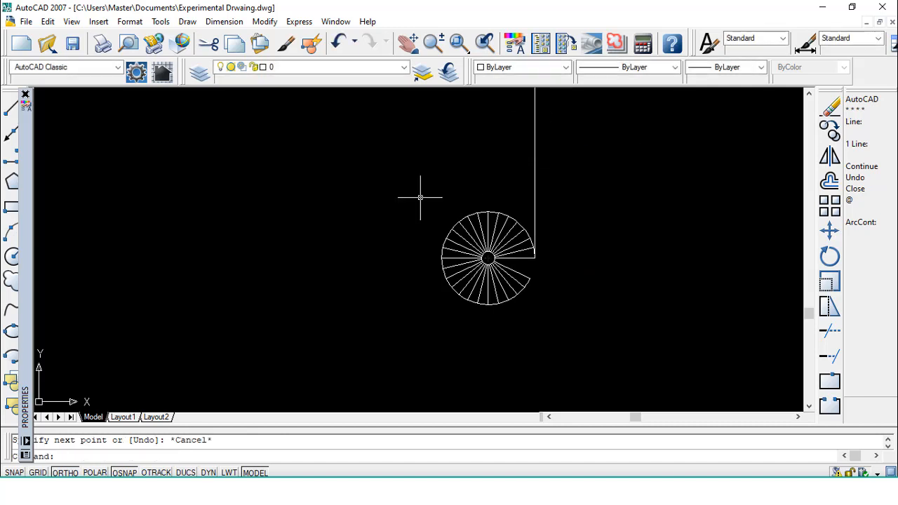
# Draw a 20' vertical line upward from the leftmost point of the outer circle.
pyautogui.write('l')
pyautogui.press('Return')
pyautogui.click(442, 258)
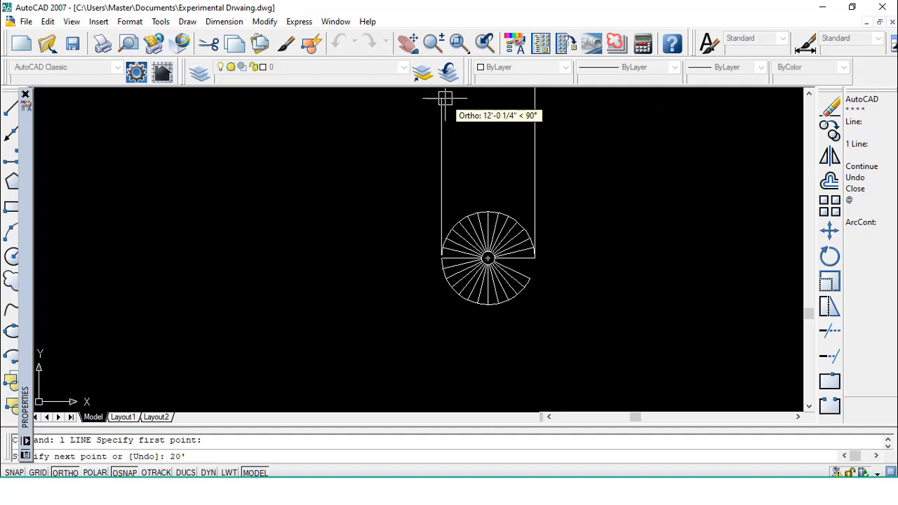
pyautogui.write("20'")
pyautogui.press('Return')
pyautogui.press('Escape')
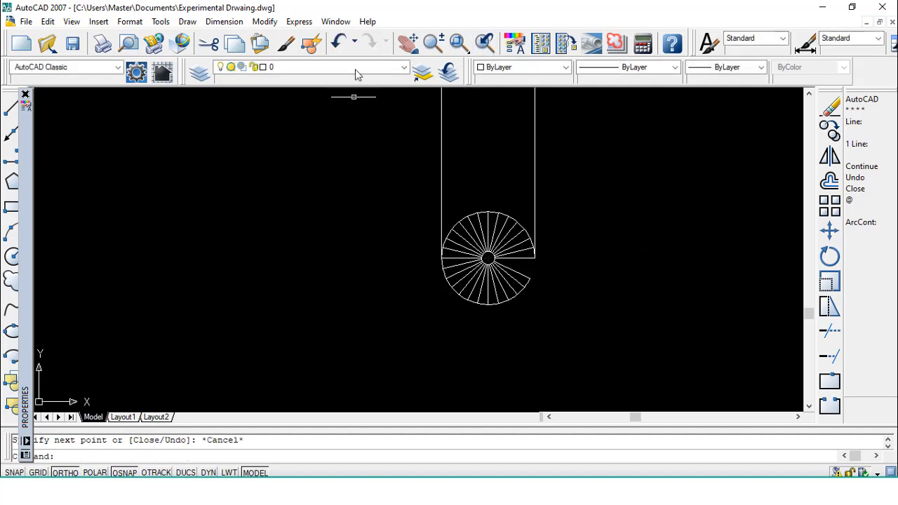
# Draw a vertical line upward from the right side of the inner circle, extending just past the tops of the 20' outer lines.
pyautogui.click(413, 43)
pyautogui.moveTo(460, 138); pyautogui.dragTo(432, 266)
pyautogui.press('Escape')
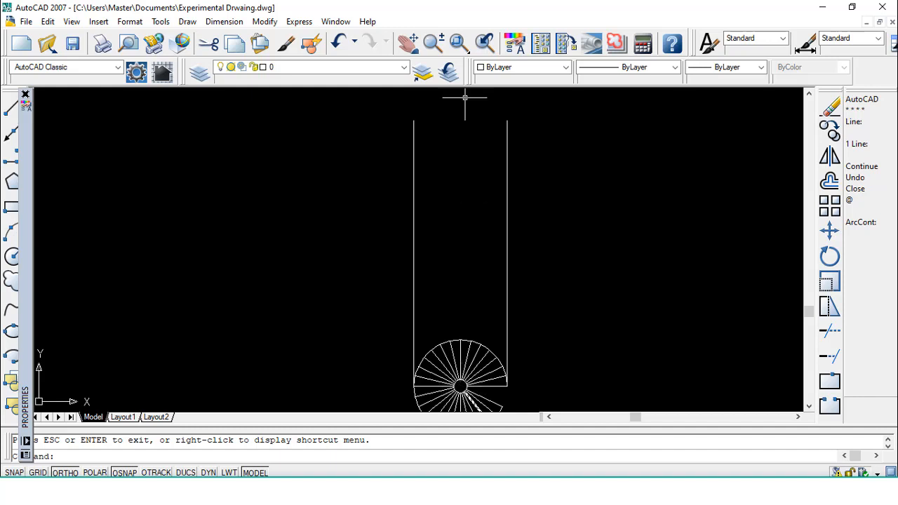
pyautogui.write('l')
pyautogui.press('Return')
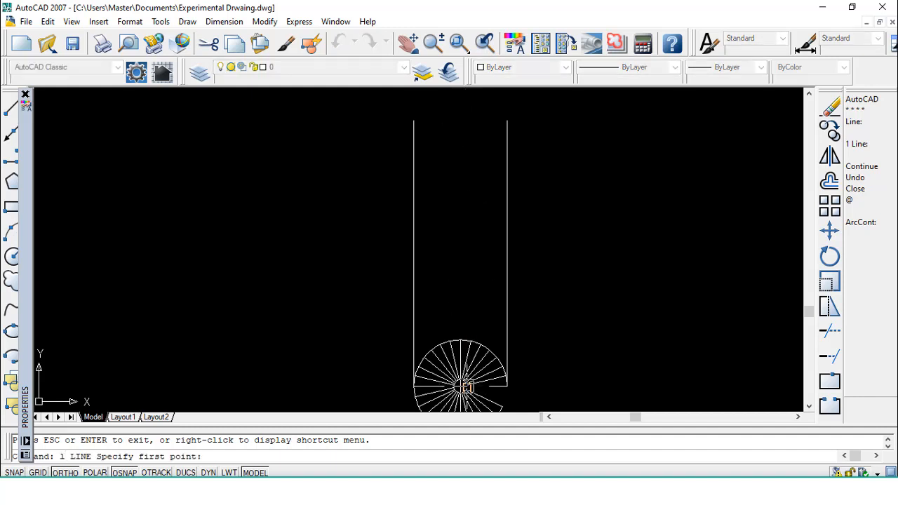
pyautogui.click(461, 386)
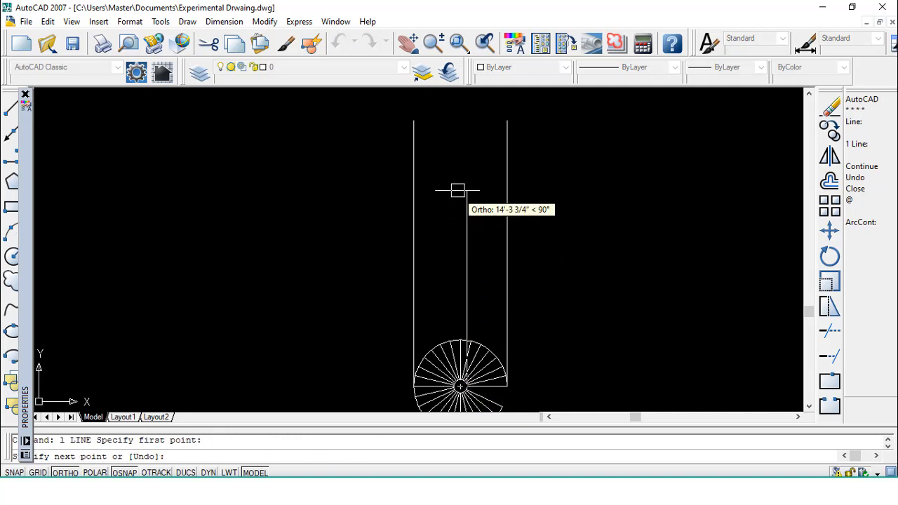
pyautogui.click(461, 111)
pyautogui.press('Escape')
# Draw a vertical line upward from the left side of the inner circle, ending just above the tops of the outer lines.
pyautogui.press('Return')
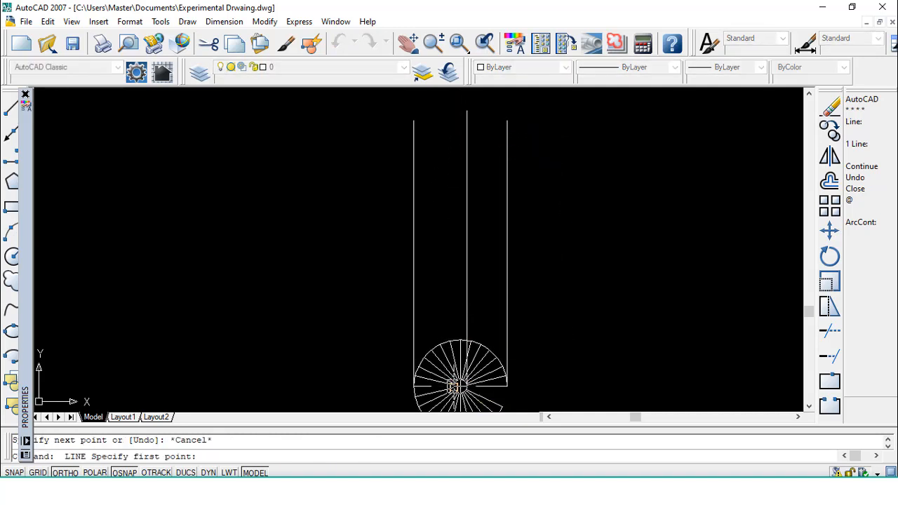
pyautogui.click(455, 384)
pyautogui.click(451, 112)
pyautogui.press('Escape')
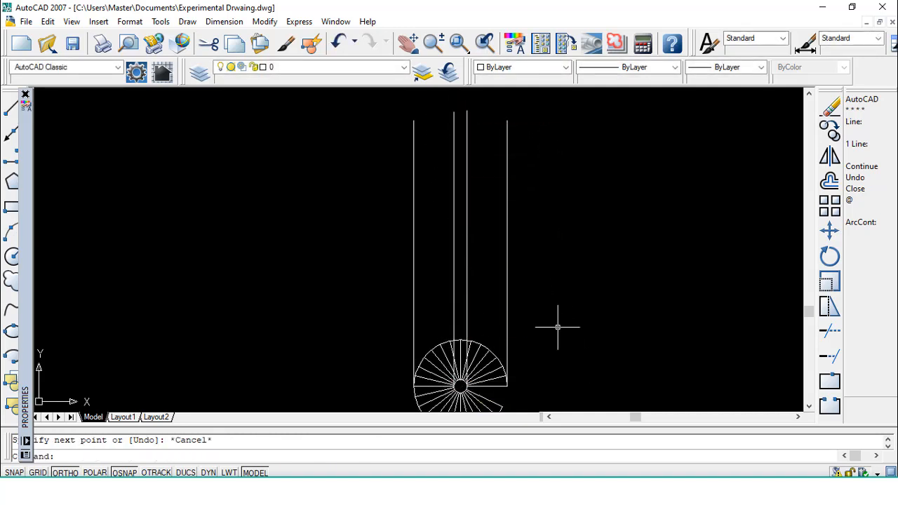
# Draw a horizontal line joining the upper ends of the two outer vertical lines.
pyautogui.press('Return')
pyautogui.click(507, 121)
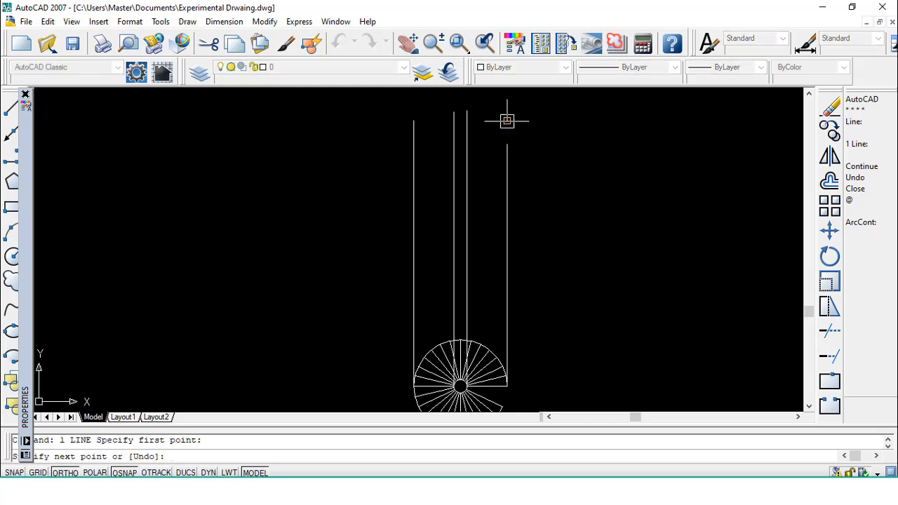
pyautogui.click(414, 121)
pyautogui.press('Escape')
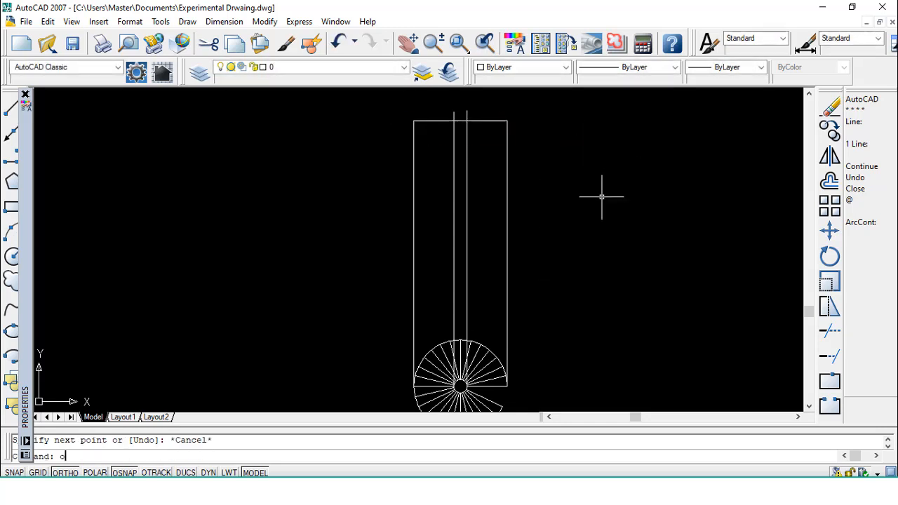
# Offset the upper horizontal line 14' downward to form the base line of the elevation.
pyautogui.write('o')
pyautogui.press('Return')
pyautogui.write('14')
pyautogui.press('Return')
pyautogui.click(481, 121)
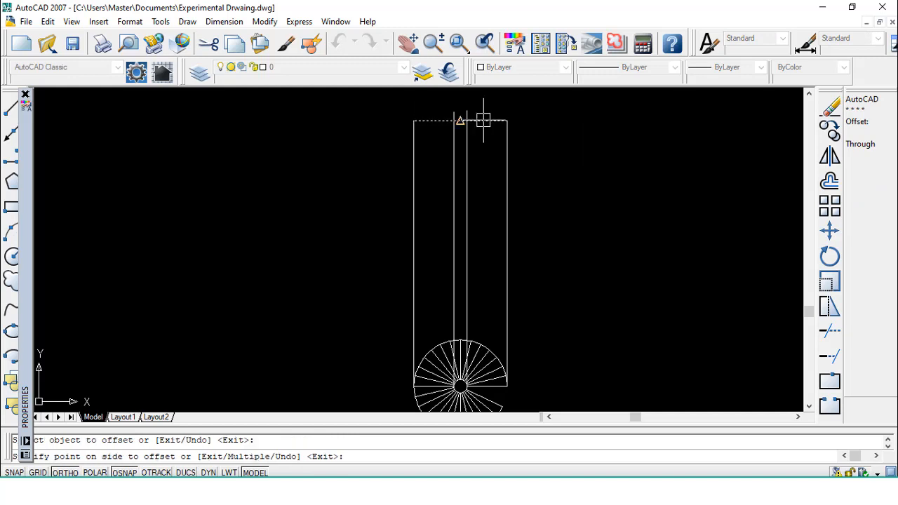
pyautogui.click(557, 255)
pyautogui.press('Escape')
# Trim all four vertical lines directly below the elevation's base line.
pyautogui.write('tr')
pyautogui.press('Return')
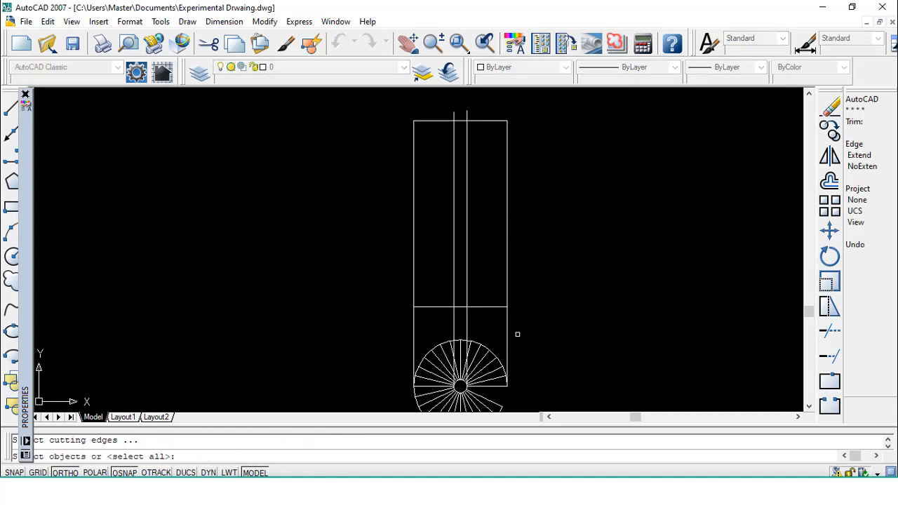
pyautogui.press('Return')
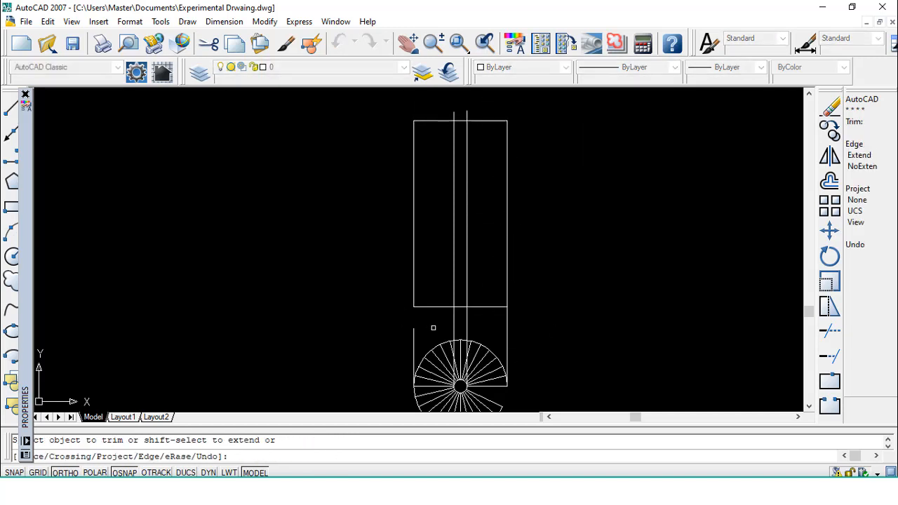
pyautogui.click(433, 328)
pyautogui.click(530, 319)
pyautogui.press('Escape')
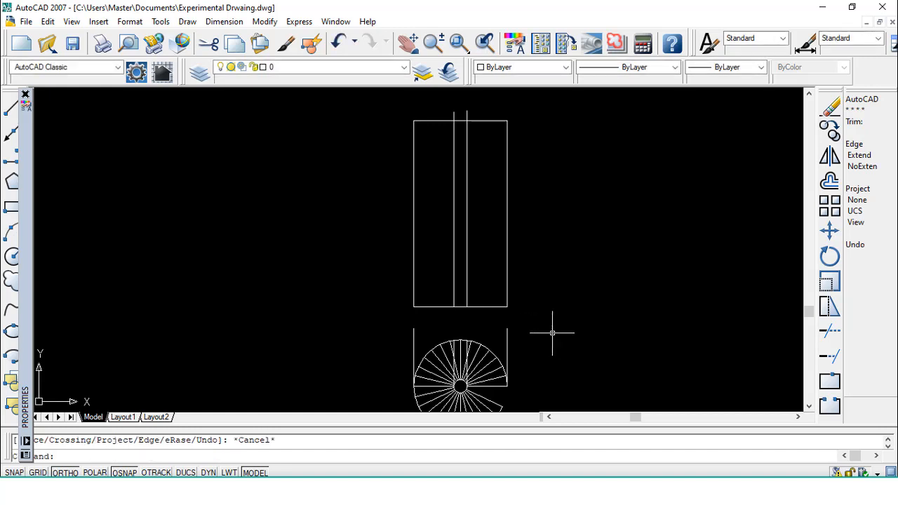
# Erase the leftover vertical line pieces between the plan and the elevation's base line.
pyautogui.write('e')
pyautogui.press('Return')
pyautogui.click(507, 354)
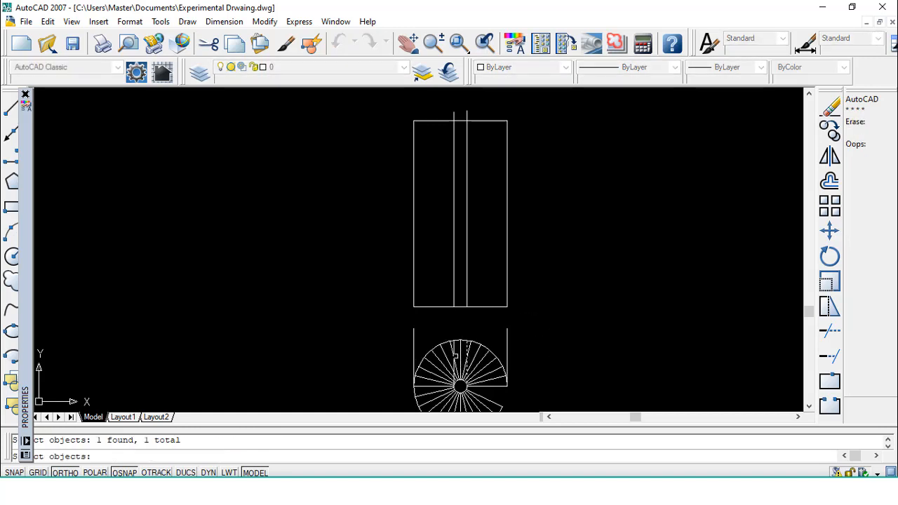
pyautogui.press('Return')
pyautogui.press('Return')
pyautogui.click(467, 344)
pyautogui.press('Return')
pyautogui.press('Return')
pyautogui.click(414, 341)
pyautogui.press('Return')
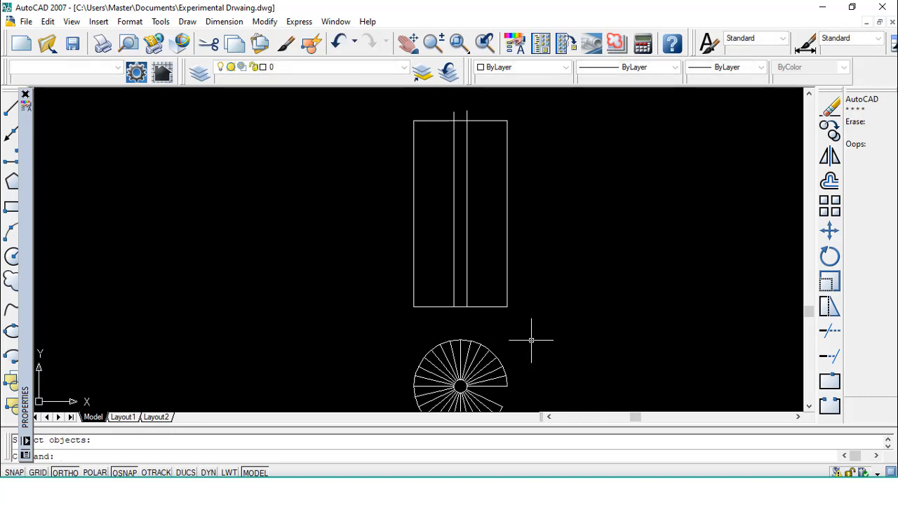
pyautogui.press('Escape')
# Trim the ends of the two central pole lines that project above the upper horizontal line.
pyautogui.write('tr')
pyautogui.press('Return')
pyautogui.press('Return')
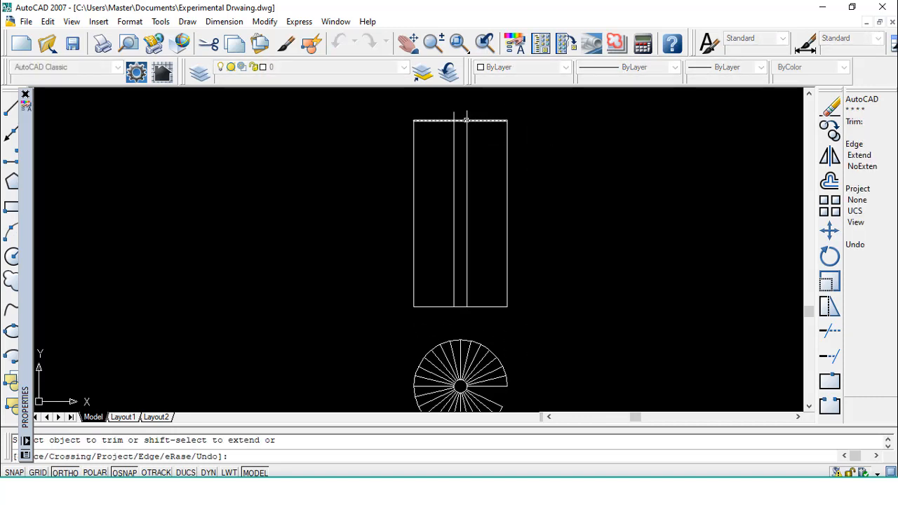
pyautogui.click(467, 115)
pyautogui.click(453, 115)
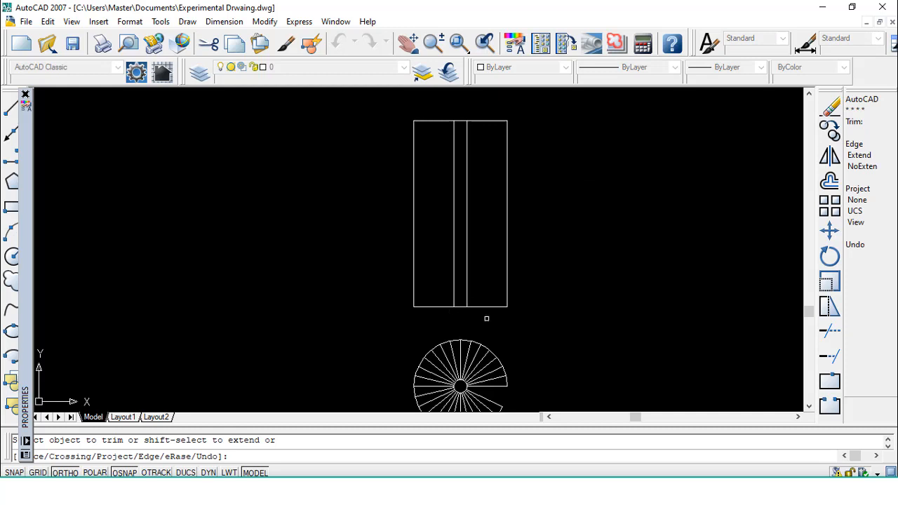
pyautogui.press('Escape')
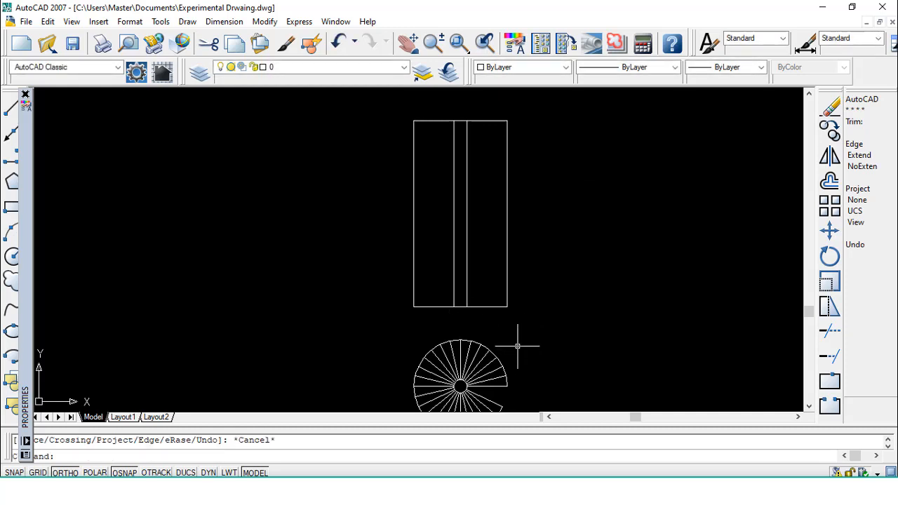
# Erase the left outer vertical line of the elevation.
pyautogui.write('e')
pyautogui.press('Return')
pyautogui.click(507, 259)
pyautogui.click(407, 272)
pyautogui.click(411, 270)
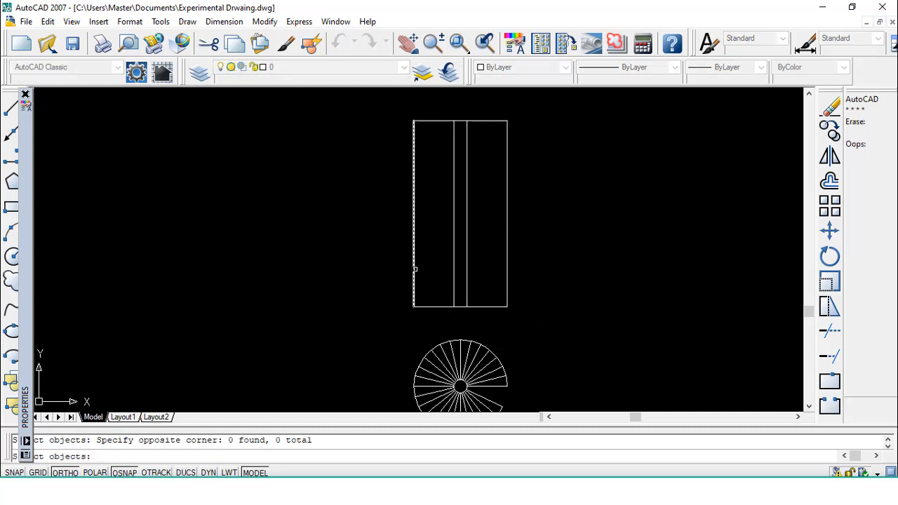
pyautogui.click(414, 269)
pyautogui.press('Return')
# Erase the right outer vertical line of the elevation.
pyautogui.write('e')
pyautogui.press('Return')
pyautogui.click(506, 267)
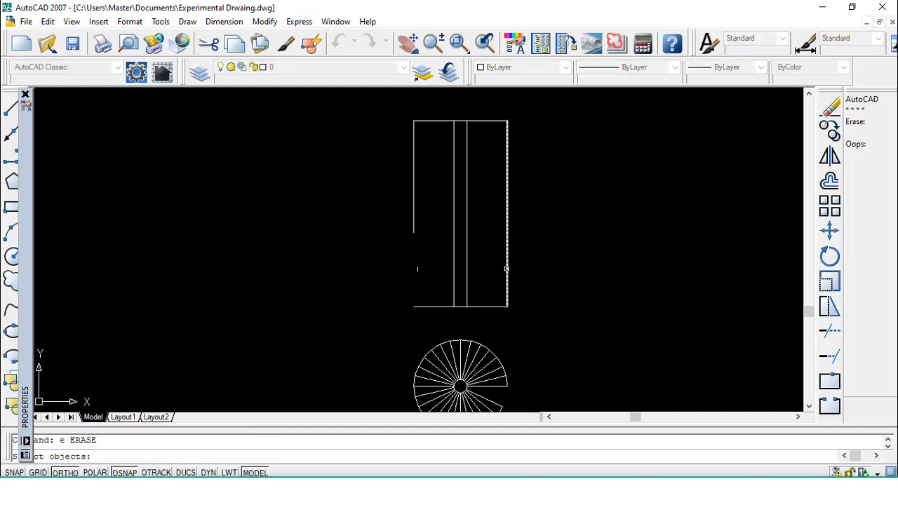
pyautogui.press('Return')
pyautogui.press('Return')
pyautogui.click(414, 269)
pyautogui.click(415, 269)
pyautogui.click(413, 220)
pyautogui.press('Return')
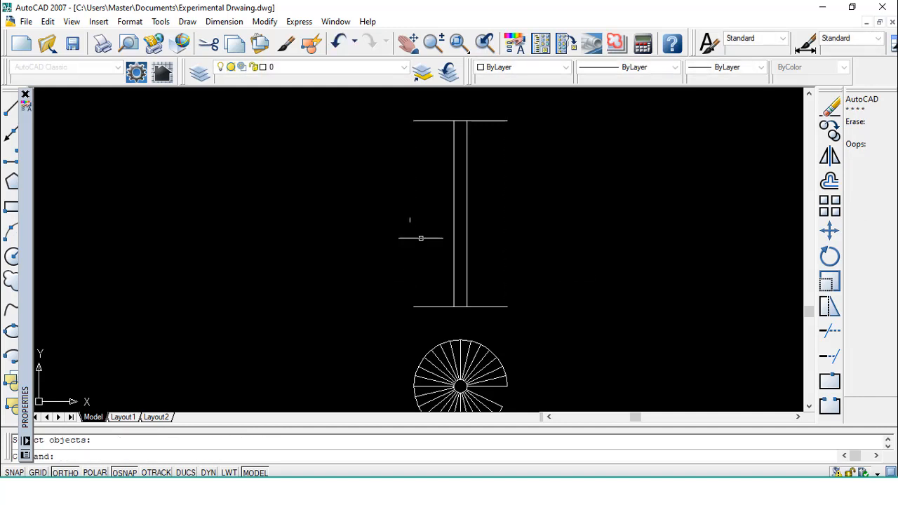
pyautogui.press('Return')
pyautogui.click(409, 221)
pyautogui.click(517, 265)
pyautogui.press('Escape')
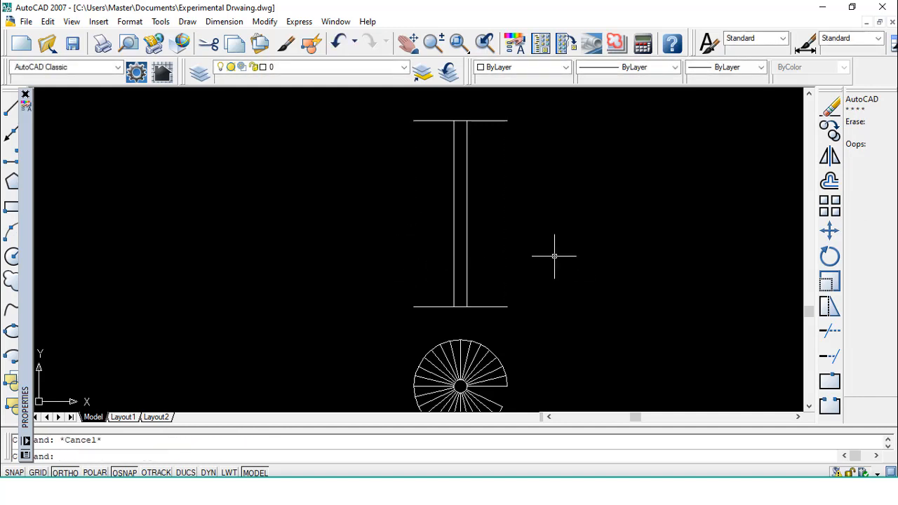
# Erase the horizontal line across the upper ends of the central pole lines.
pyautogui.write('e')
pyautogui.press('Return')
pyautogui.click(443, 121)
pyautogui.press('Return')
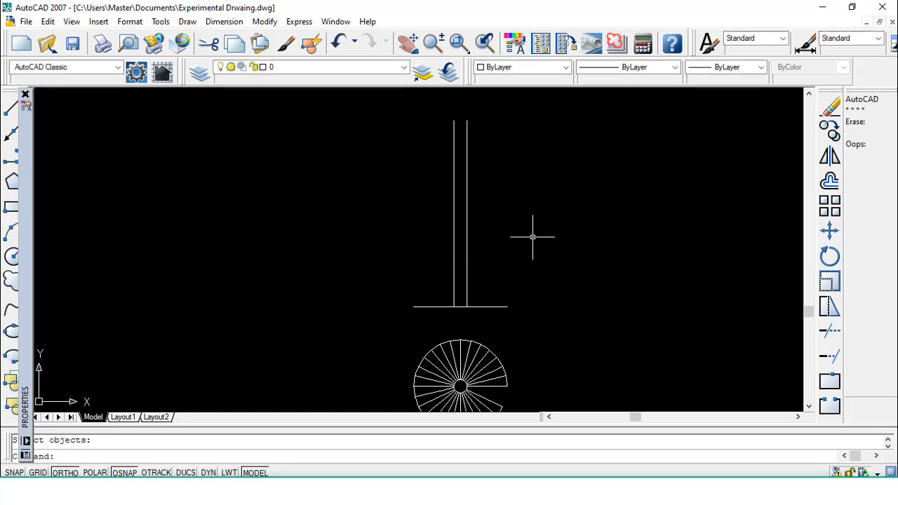
# Draw a vertical projection line from the outer end of the plan's right-hand horizontal radial line up past the elevation's base line.
pyautogui.click(414, 47)
pyautogui.moveTo(452, 168); pyautogui.dragTo(445, 125)
pyautogui.press('Escape')
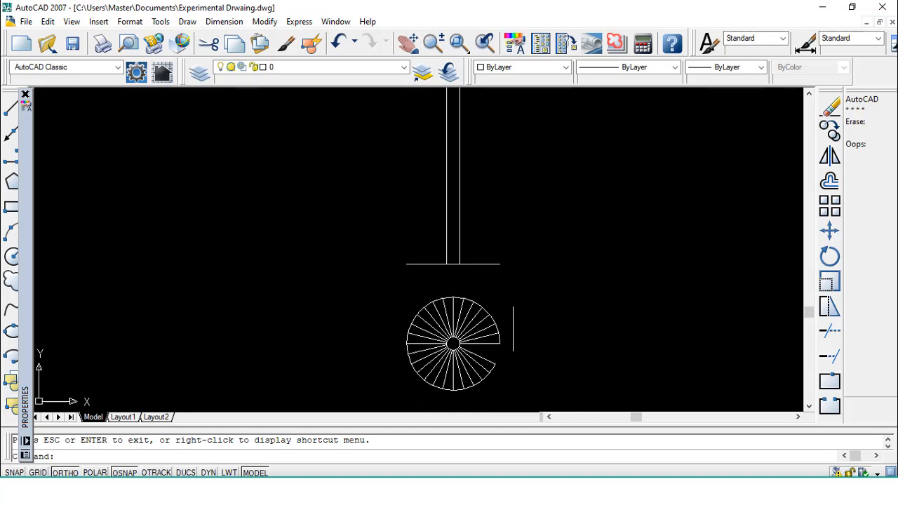
pyautogui.write('l')
pyautogui.press('Return')
pyautogui.click(499, 343)
pyautogui.click(499, 184)
pyautogui.press('Escape')
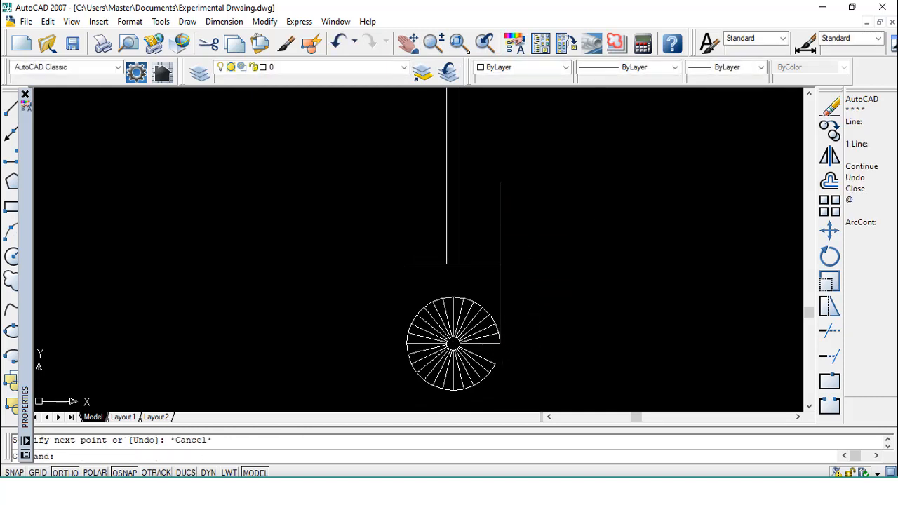
pyautogui.write('o')
pyautogui.press('Return')
pyautogui.write('7')
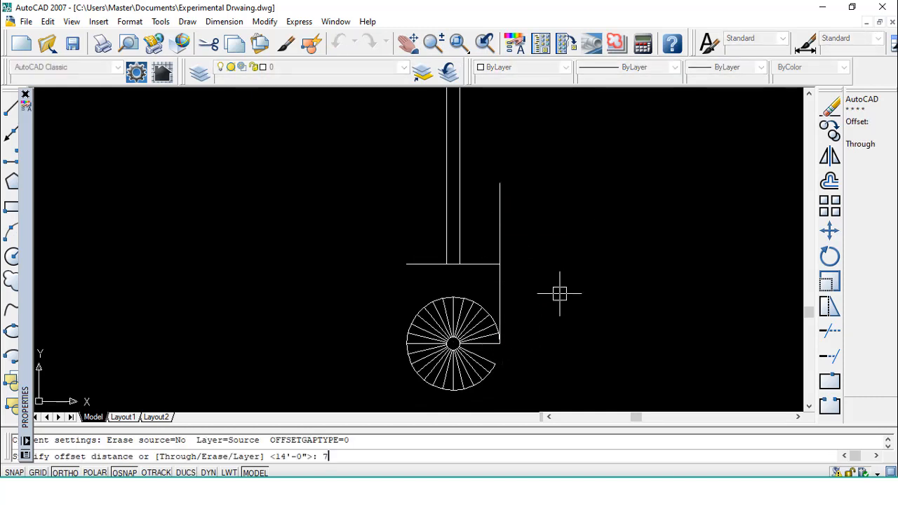
pyautogui.write('"')
pyautogui.press('Escape')
# Trim away the part of the base line between the two central pole lines.
pyautogui.write('tr')
pyautogui.press('Return')
pyautogui.press('Return')
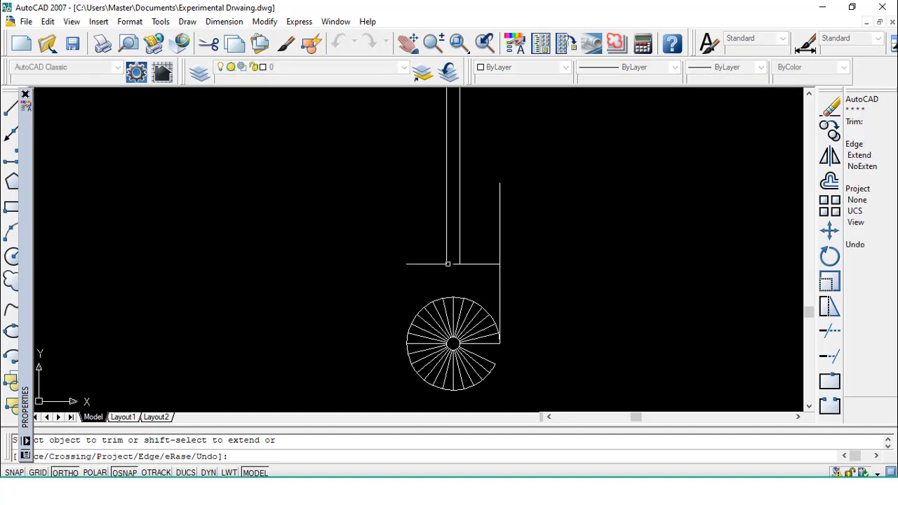
pyautogui.click(456, 264)
pyautogui.press('Escape')
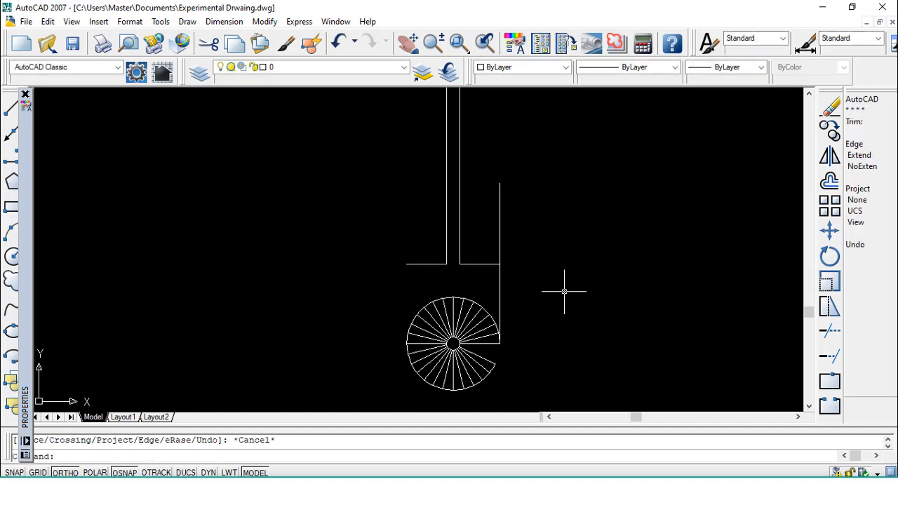
pyautogui.press('Escape')
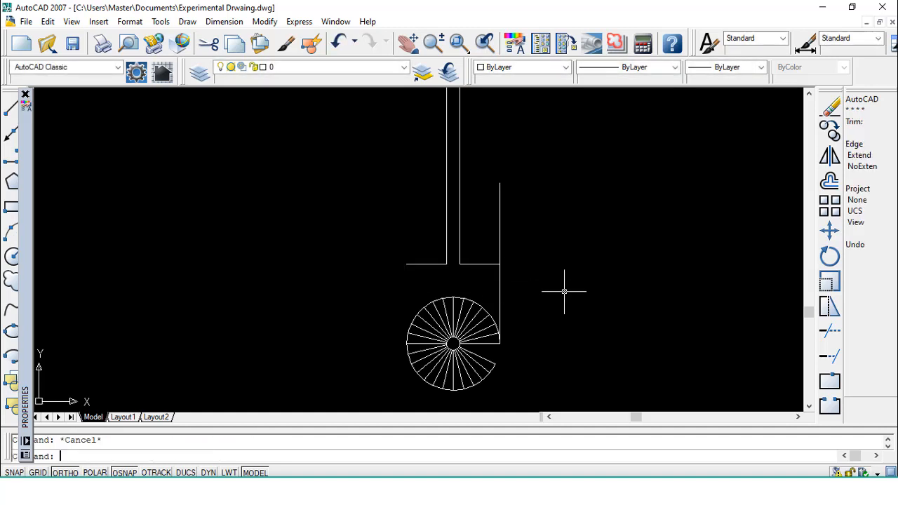
# Offset the base line segment to the right of the pole 7" upward.
pyautogui.write('o')
pyautogui.press('Return')
pyautogui.write('7"')
pyautogui.press('Return')
pyautogui.click(484, 263)
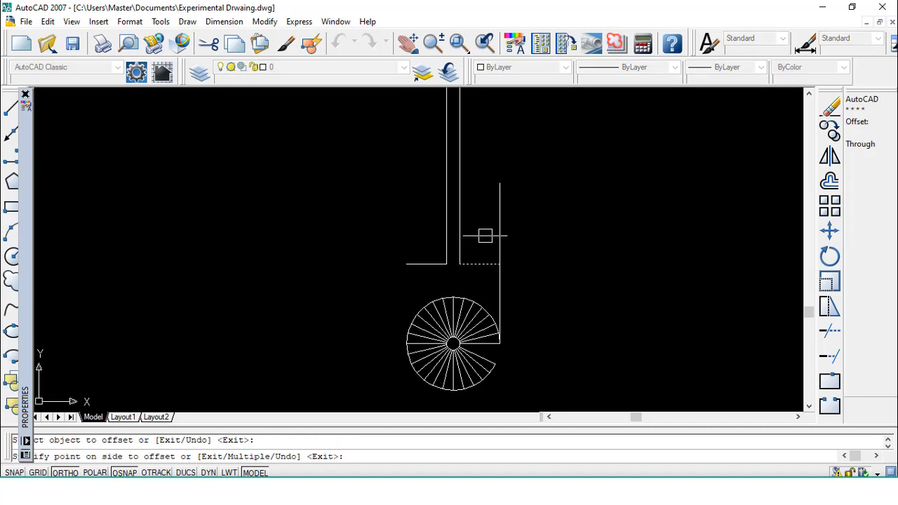
pyautogui.click(481, 239)
pyautogui.press('Escape')
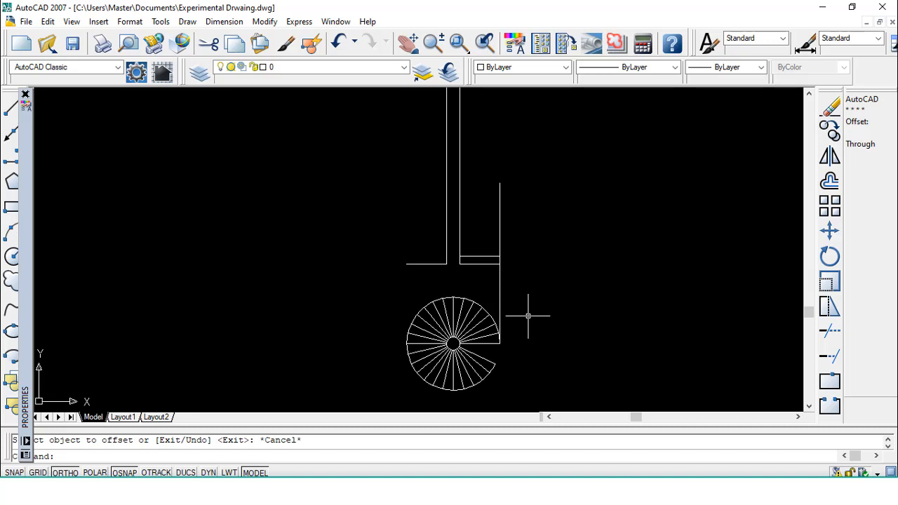
pyautogui.press('Return')
pyautogui.click(496, 326)
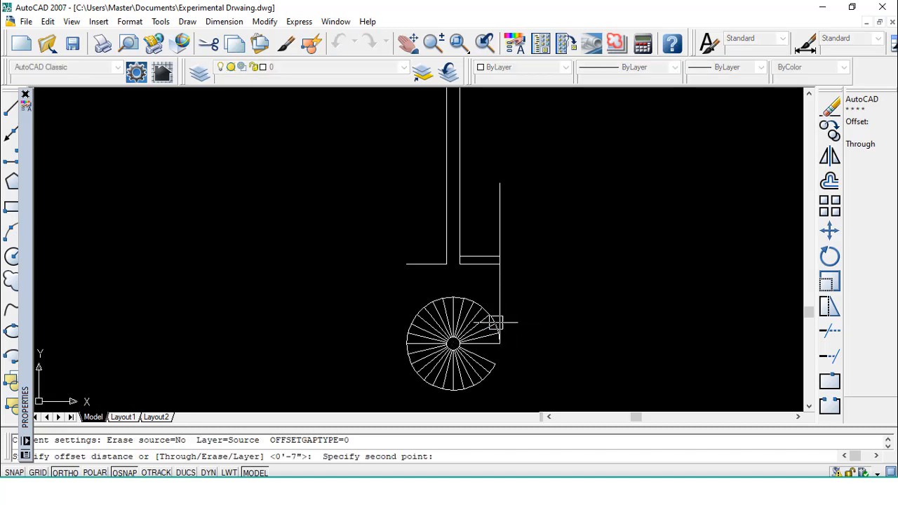
pyautogui.click(487, 189)
pyautogui.press('Escape')
# Draw a vertical projection line from the outer end of the first radial line above the right-hand horizontal one, up past the first step.
pyautogui.press('Return')
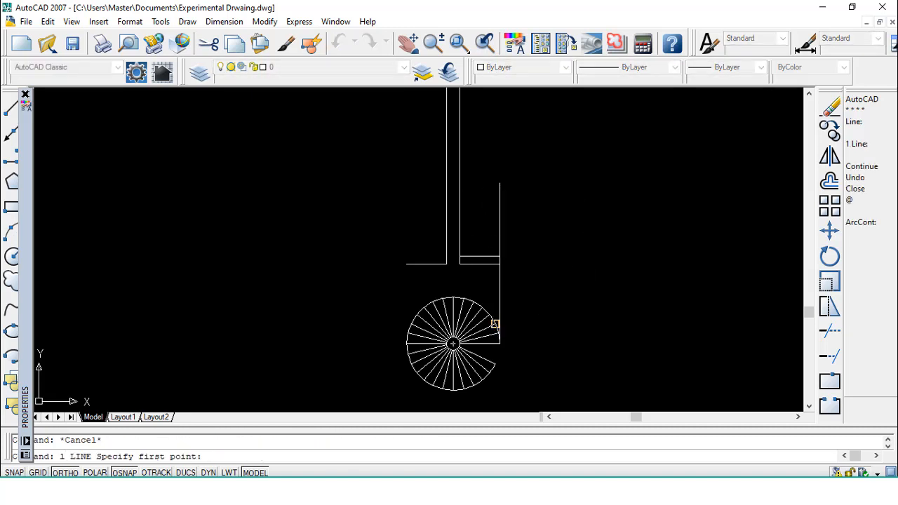
pyautogui.scroll(3, 530, 307)
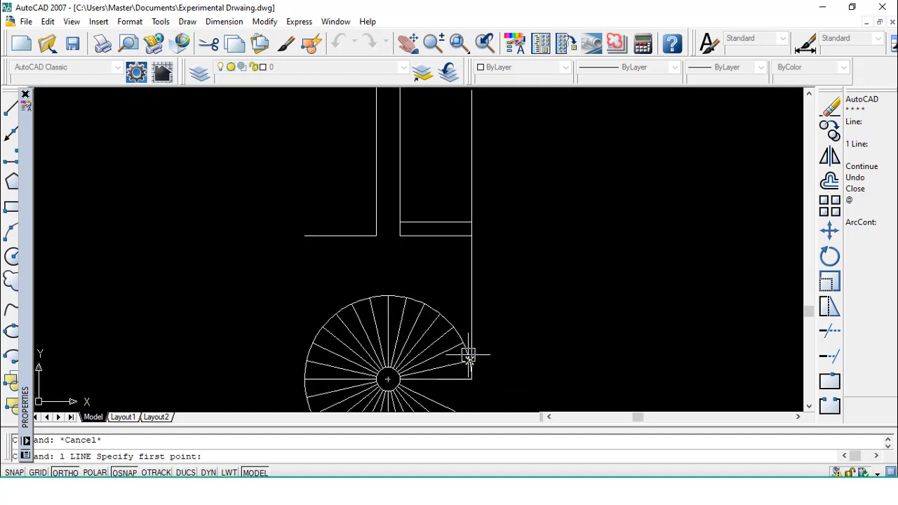
pyautogui.click(469, 361)
pyautogui.click(447, 138)
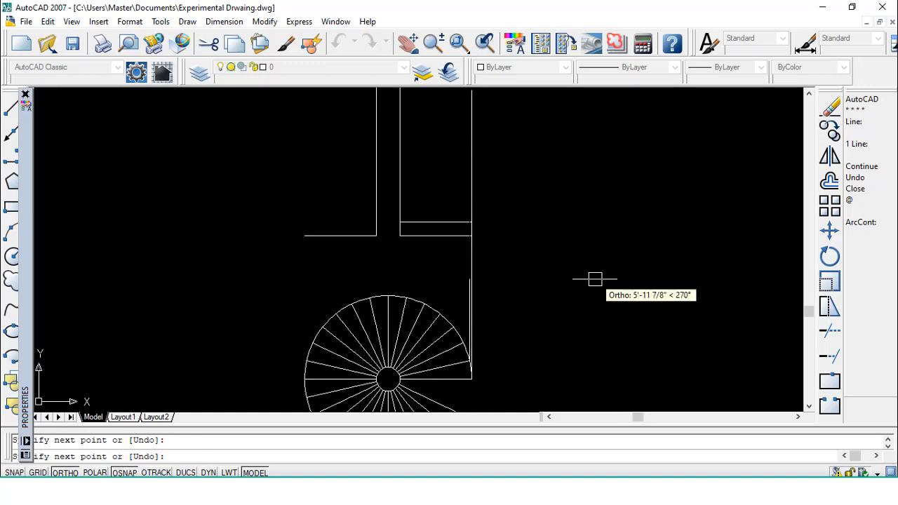
pyautogui.click(453, 169)
pyautogui.press('Escape')
# Trim the outermost projection line above the first step's top and erase its leftover upper piece.
pyautogui.write('t')
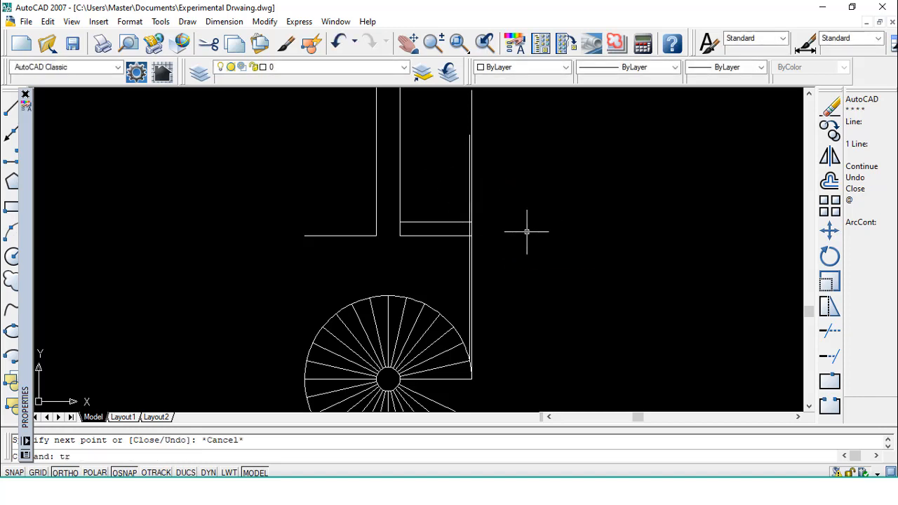
pyautogui.write('r')
pyautogui.press('Return')
pyautogui.press('Return')
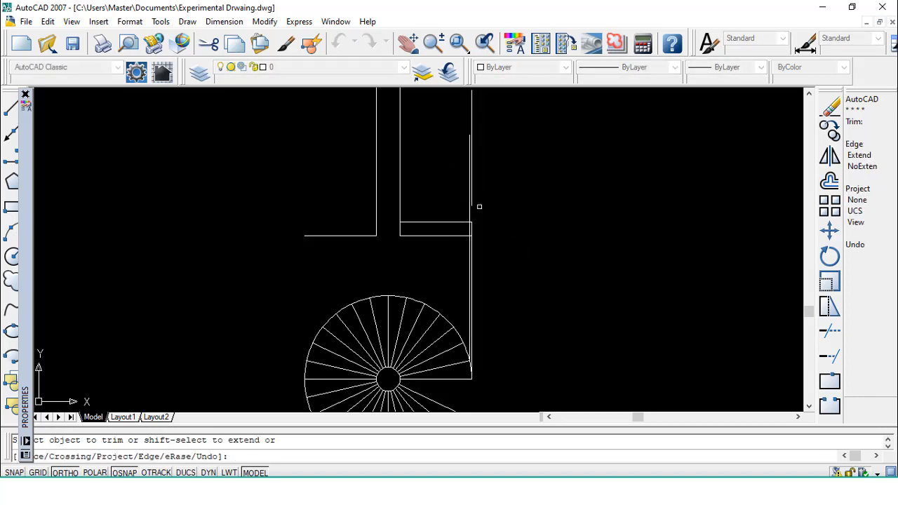
pyautogui.press('Escape')
pyautogui.write('e')
pyautogui.press('Return')
pyautogui.click(475, 184)
pyautogui.press('Return')
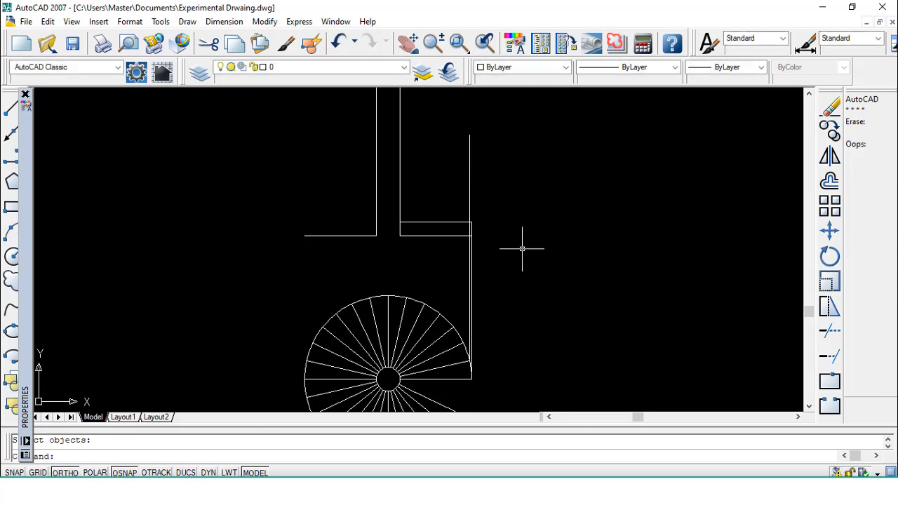
# Offset the first step's top line 7" upward for the second step.
pyautogui.write('o')
pyautogui.press('Return')
pyautogui.press('Escape')
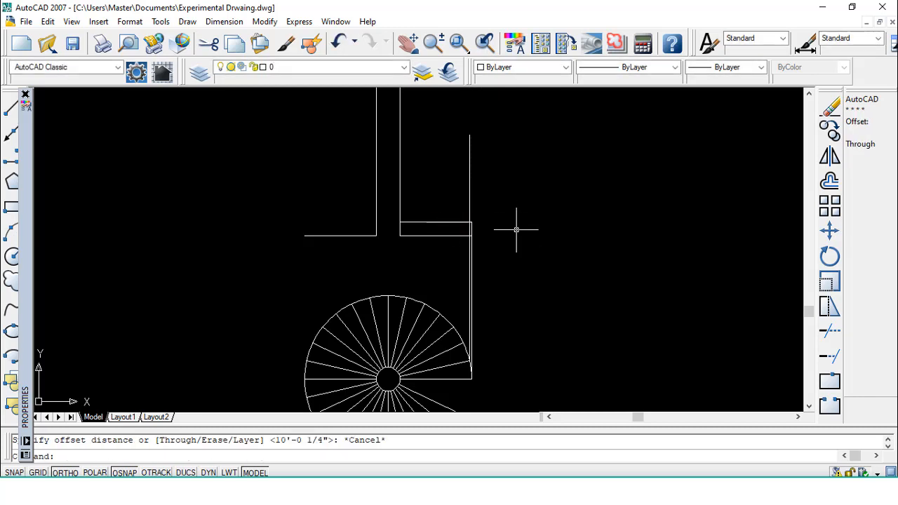
pyautogui.press('Return')
pyautogui.press('Return')
pyautogui.click(420, 222)
pyautogui.click(424, 196)
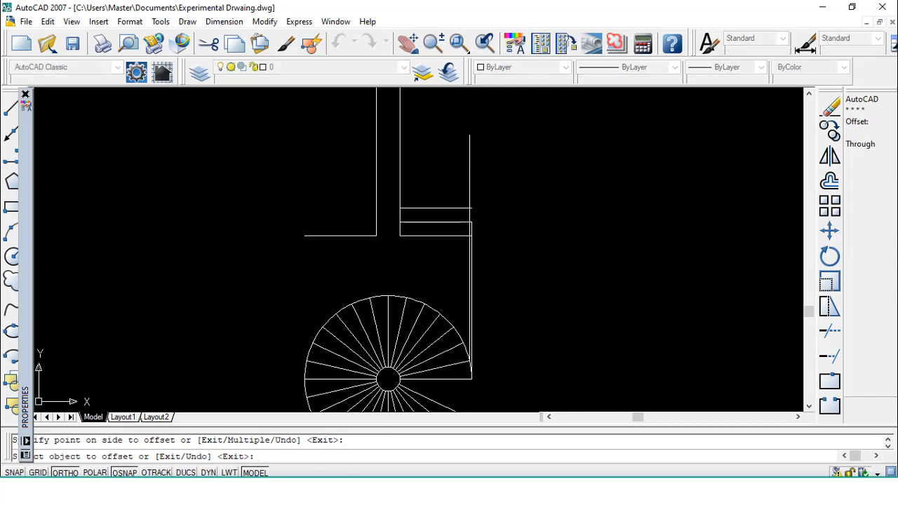
pyautogui.press('Escape')
# Trim the second step's top line and its projection line to form the riser, cutting both projection lines below the steps.
pyautogui.write('tr')
pyautogui.press('Return')
pyautogui.press('Return')
pyautogui.click(474, 209)
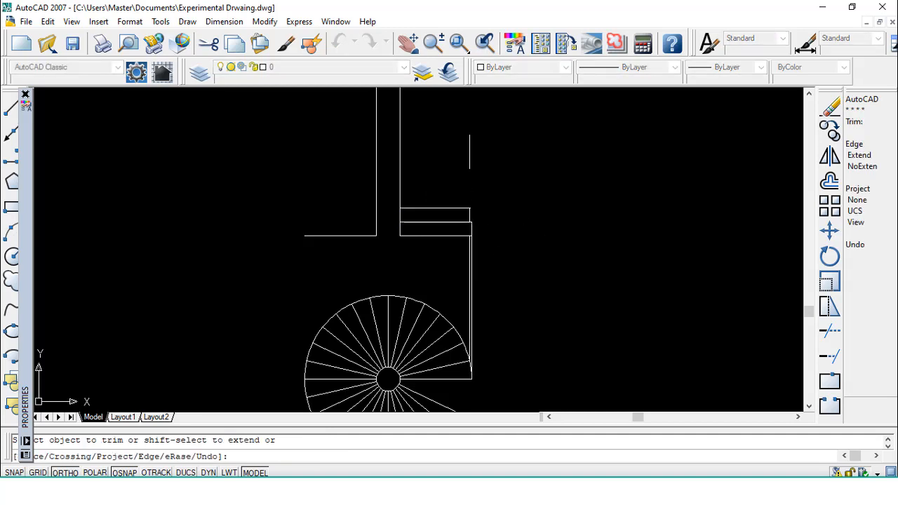
pyautogui.click(474, 258)
pyautogui.click(469, 262)
pyautogui.click(472, 299)
pyautogui.press('Escape')
# Erase the two leftover projection line pieces between the elevation's base and the plan circle.
pyautogui.write('e')
pyautogui.press('Return')
pyautogui.click(464, 321)
pyautogui.click(478, 331)
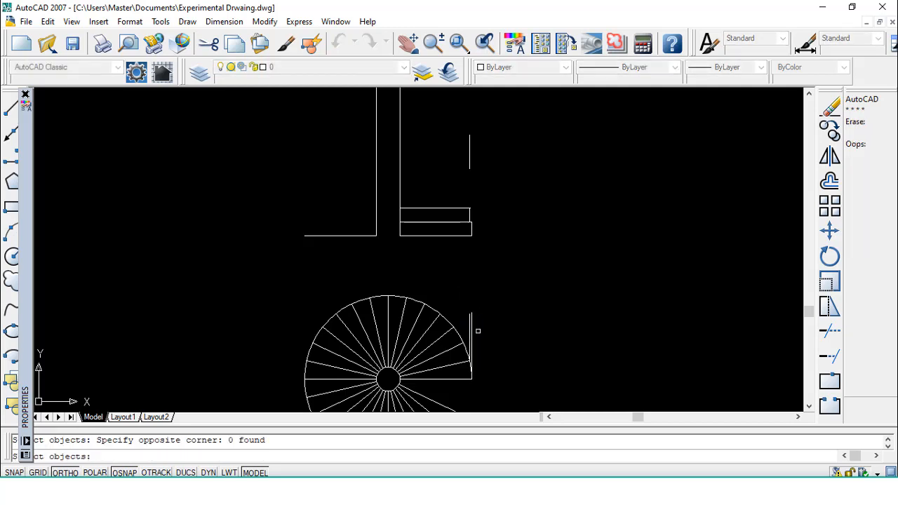
pyautogui.click(478, 331)
pyautogui.click(458, 326)
pyautogui.press('Return')
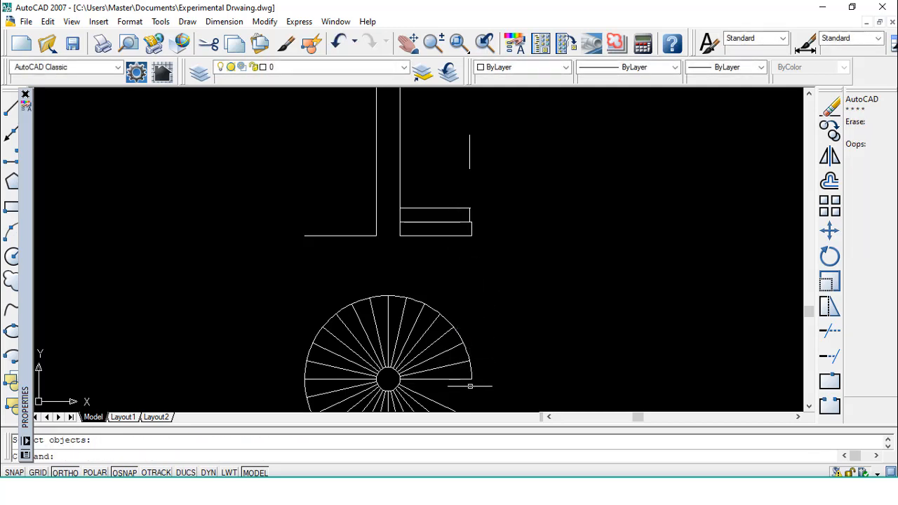
# Draw a vertical projection line from the outer end of the plan's second radial line above the right-hand horizontal, up past the second step.
pyautogui.write('l')
pyautogui.press('Return')
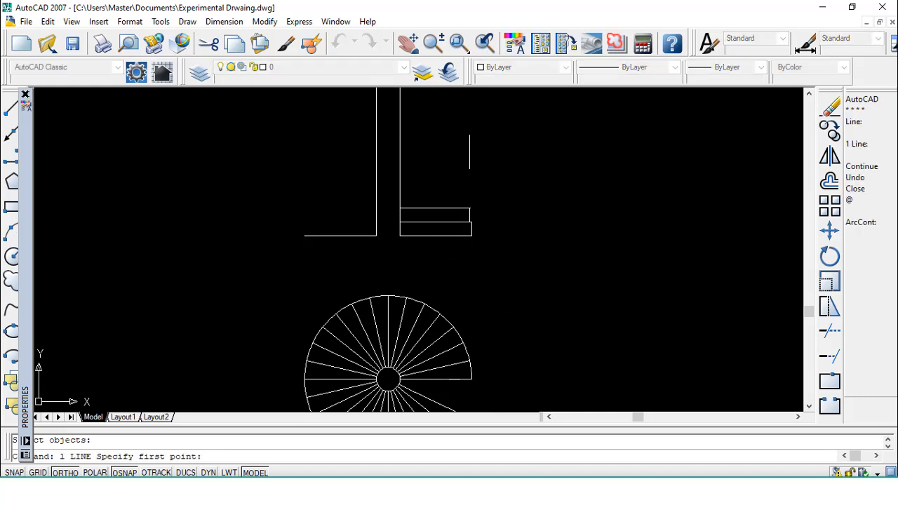
pyautogui.click(463, 341)
pyautogui.click(461, 148)
pyautogui.press('Escape')
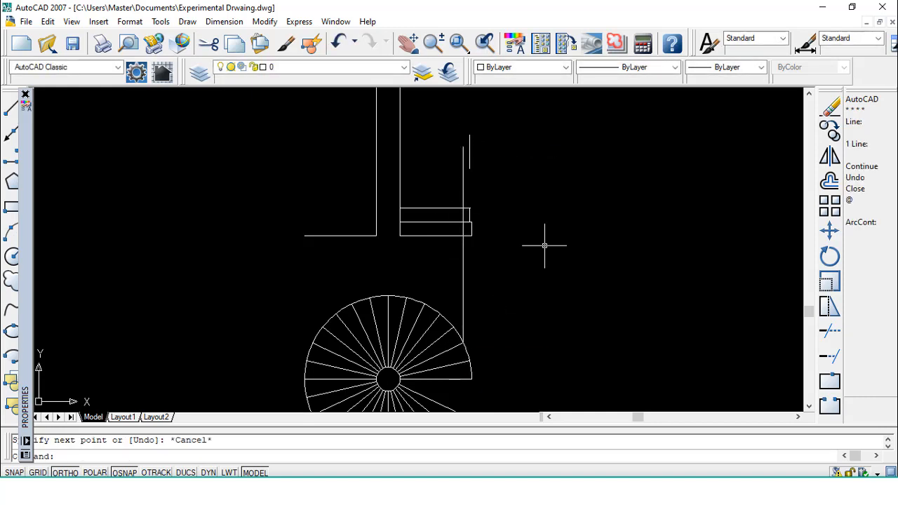
# Offset the second step's top line 7" upward for the third step.
pyautogui.write('o')
pyautogui.press('Return')
pyautogui.write('7"')
pyautogui.press('Return')
pyautogui.click(425, 208)
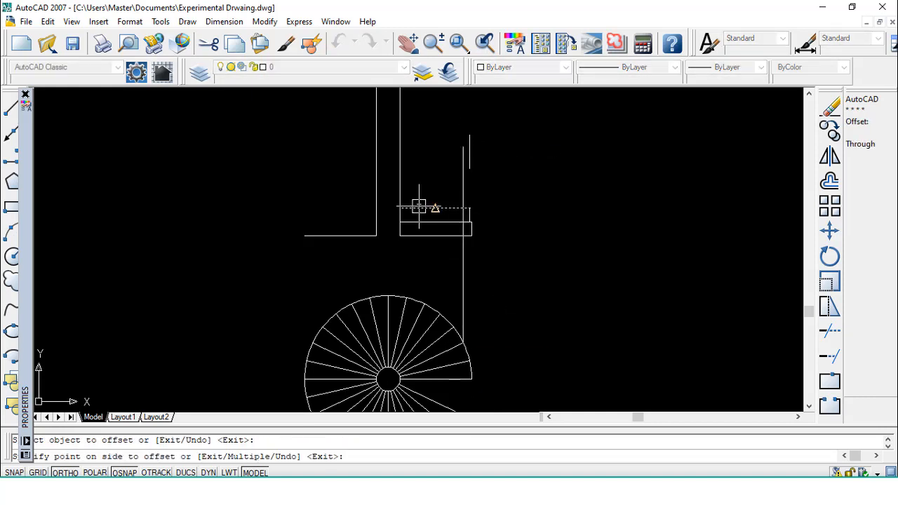
pyautogui.click(543, 194)
pyautogui.press('Escape')
# Trim the third step's top line and the projection line above and below it, leaving only the riser.
pyautogui.write('tr')
pyautogui.press('Return')
pyautogui.press('Return')
pyautogui.click(463, 172)
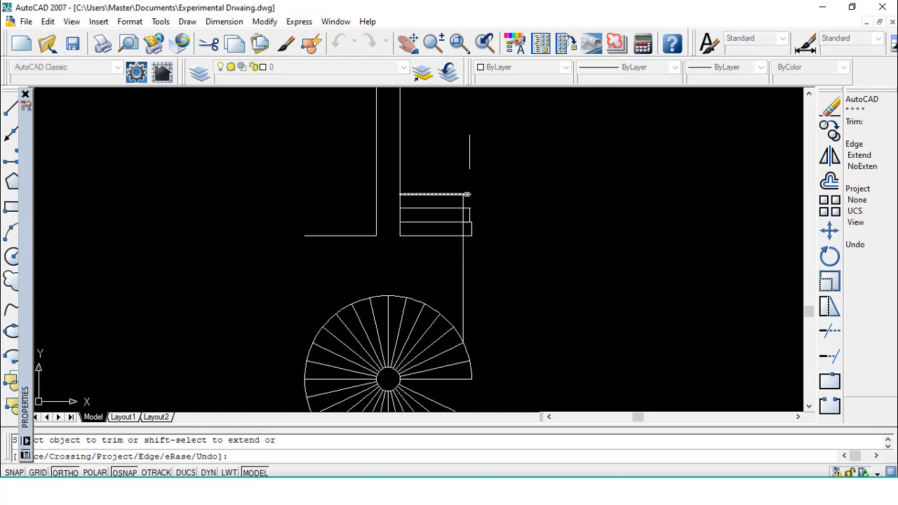
pyautogui.click(467, 195)
pyautogui.press('Escape')
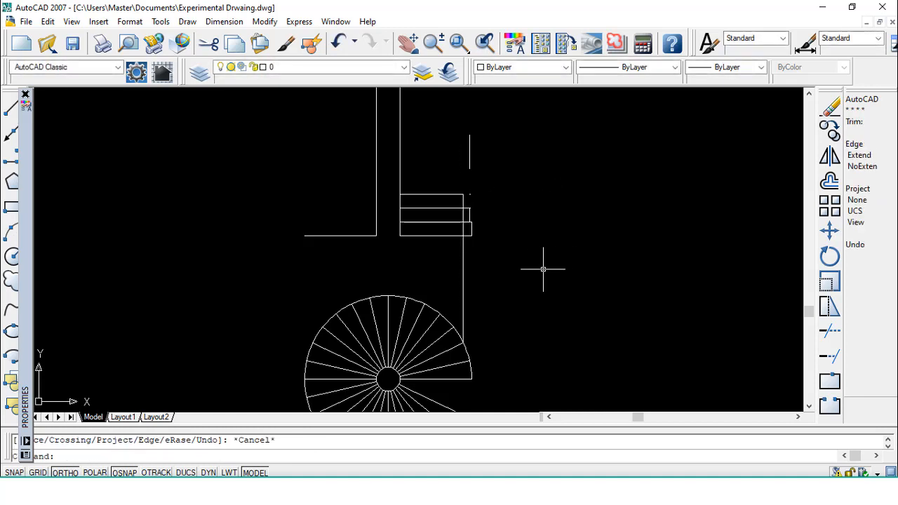
pyautogui.press('Return')
pyautogui.press('Return')
pyautogui.click(463, 215)
pyautogui.press('Escape')
# Erase the leftover projection line running from the first step down to the second radial line.
pyautogui.write('e')
pyautogui.press('Return')
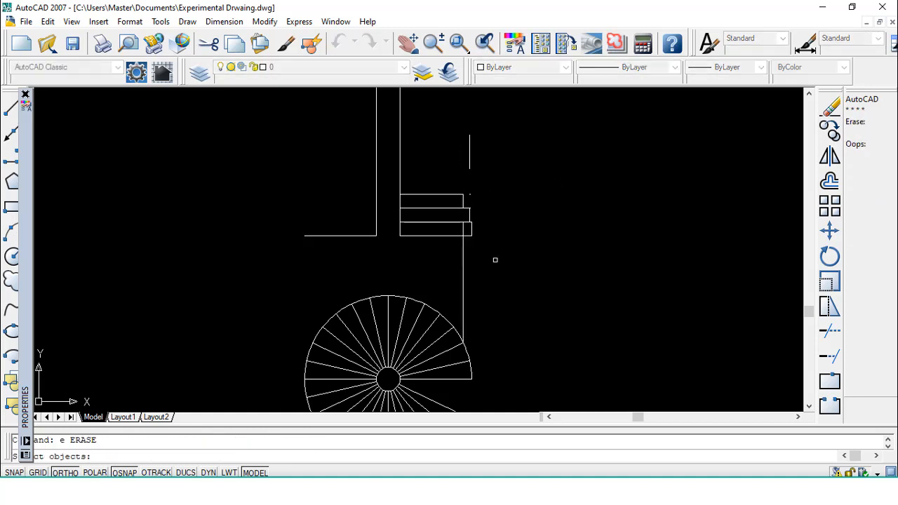
pyautogui.click(466, 256)
pyautogui.click(460, 259)
pyautogui.press('Return')
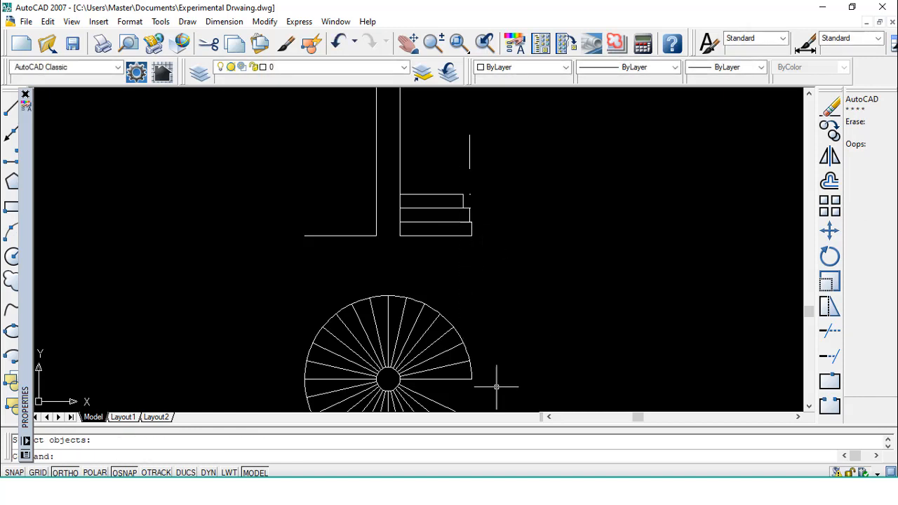
# Draw a vertical projection line from the outer end of the plan's third radial line up past the third step.
pyautogui.write('l')
pyautogui.press('Return')
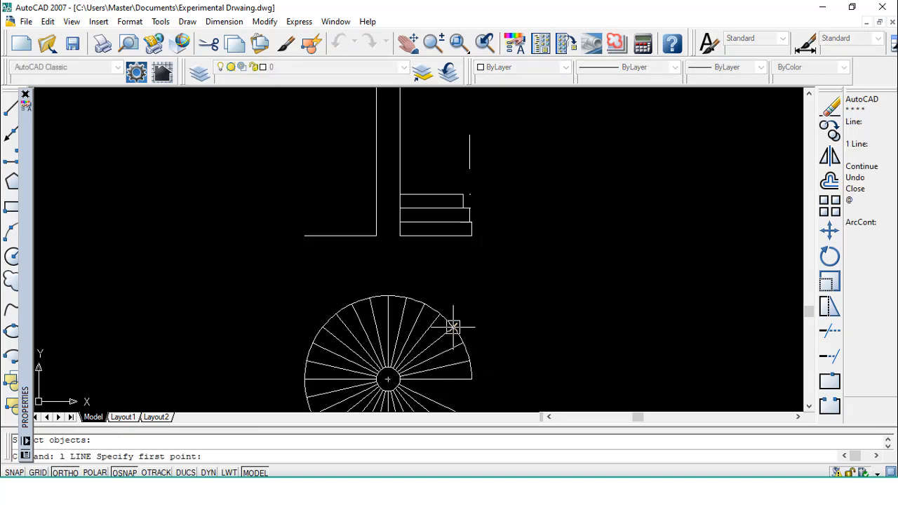
pyautogui.click(454, 324)
pyautogui.click(454, 144)
pyautogui.press('Escape')
# Offset the third step's top line 7" upward for the fourth step.
pyautogui.write('o')
pyautogui.press('Return')
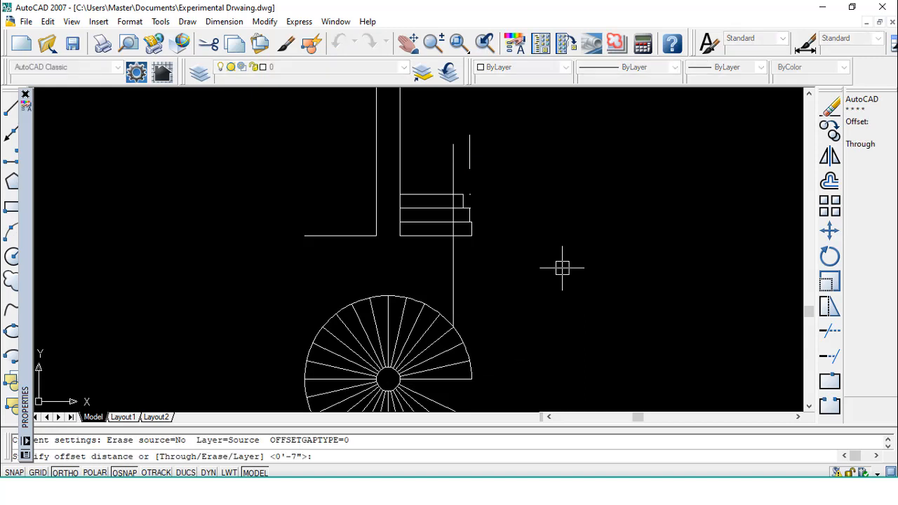
pyautogui.write('7"')
pyautogui.press('Return')
pyautogui.click(436, 194)
pyautogui.click(436, 180)
pyautogui.press('Escape')
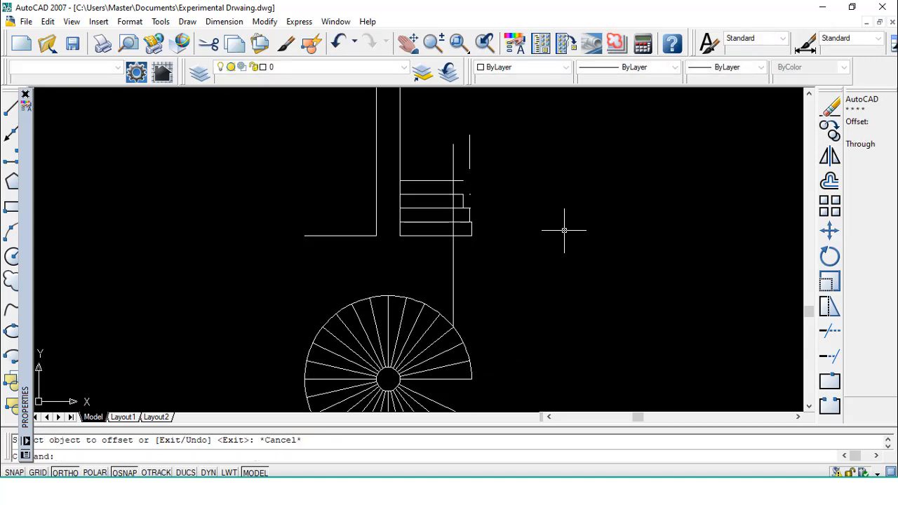
# Trim the fourth step's top line and its projection line to a corner, keeping only the riser between treads.
pyautogui.write('tr')
pyautogui.press('Return')
pyautogui.press('Return')
pyautogui.click(455, 169)
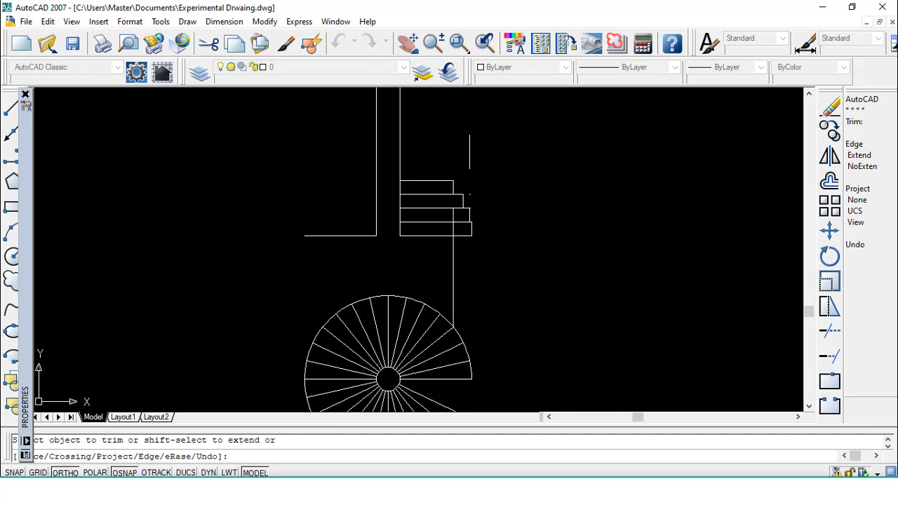
pyautogui.press('Escape')
# Erase the leftover projection line running down to the third radial line.
pyautogui.write('e')
pyautogui.press('Return')
pyautogui.click(453, 255)
pyautogui.press('Return')
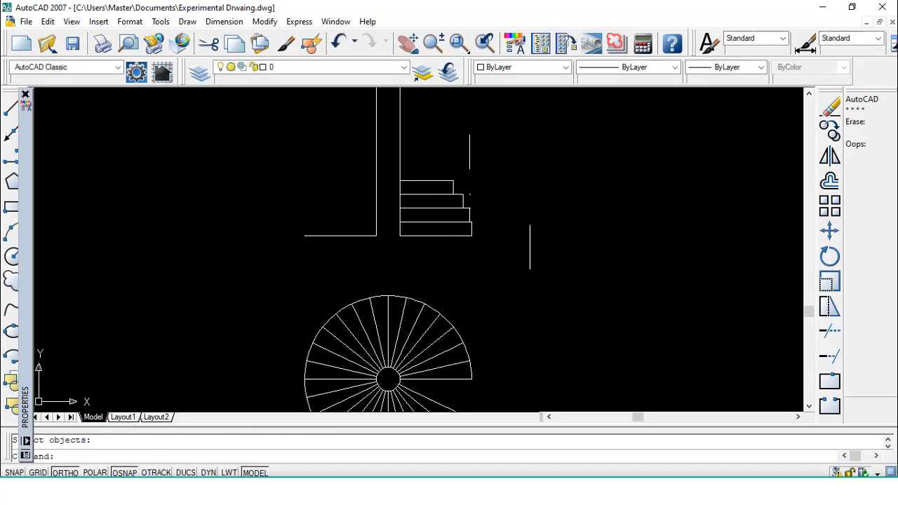
# Draw a vertical projection line from the outer end of the plan's fourth radial line up past the fourth step.
pyautogui.write('l')
pyautogui.press('Return')
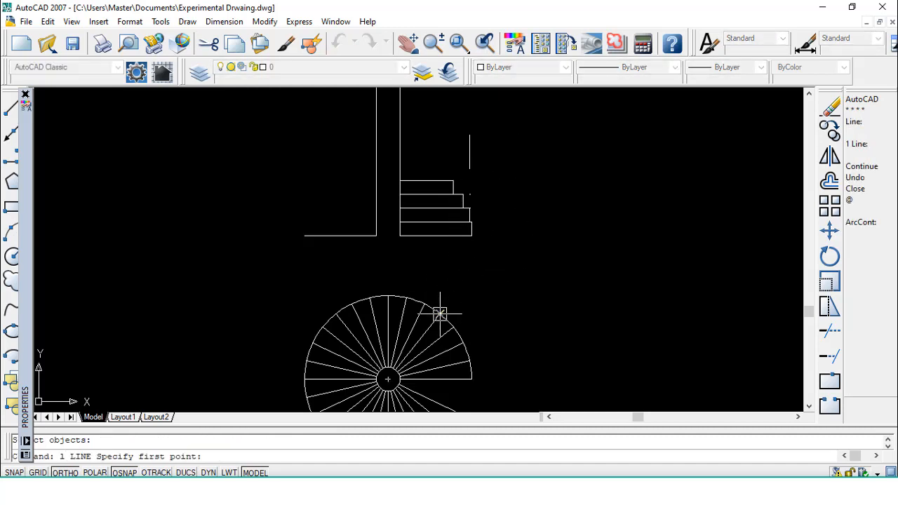
pyautogui.click(440, 314)
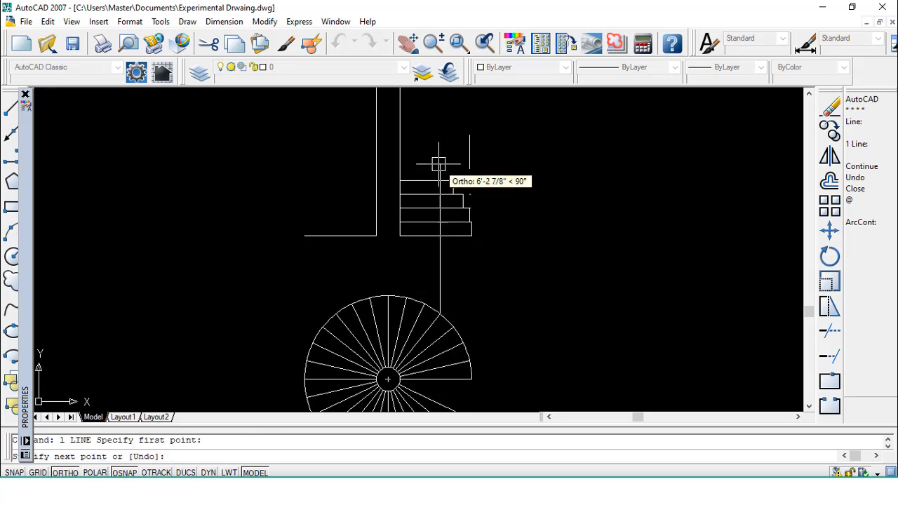
pyautogui.click(440, 160)
pyautogui.press('Escape')
pyautogui.write('tr')
pyautogui.press('Escape')
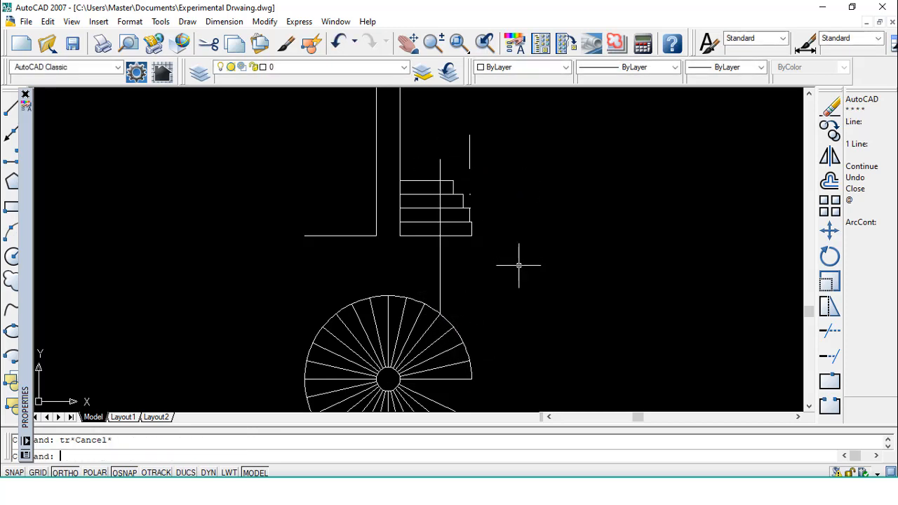
# Offset the fourth step's top line 7" upward for the fifth step.
pyautogui.write('o')
pyautogui.press('Return')
pyautogui.write('7')
pyautogui.press('Return')
pyautogui.click(407, 180)
pyautogui.click(421, 161)
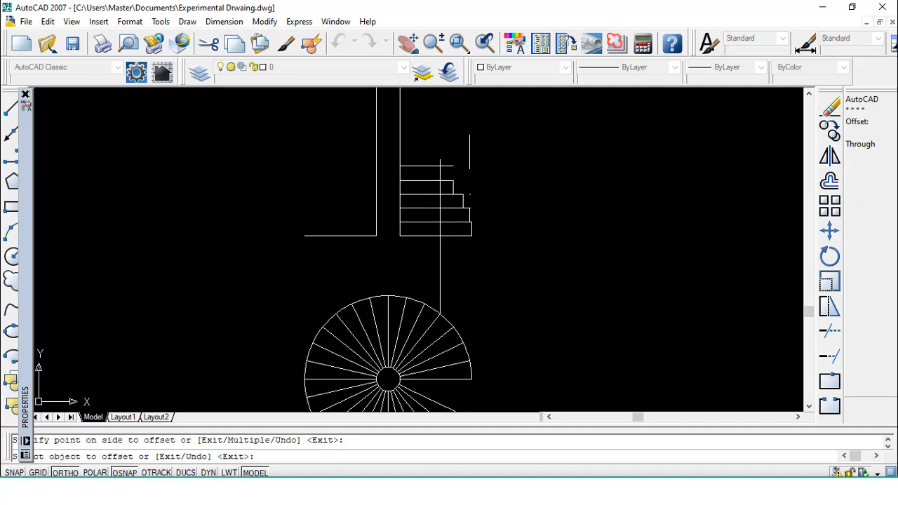
pyautogui.press('Escape')
# Trim the fifth step's top line and its projection line around the riser, including the part crossing the fourth step.
pyautogui.write('tr')
pyautogui.press('Return')
pyautogui.press('Return')
pyautogui.click(446, 164)
pyautogui.press('Escape')
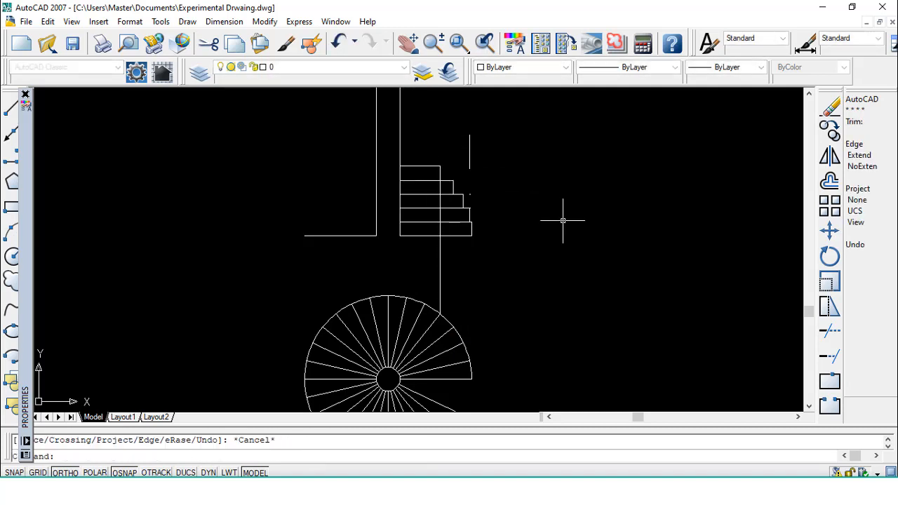
pyautogui.write('tr')
pyautogui.press('Return')
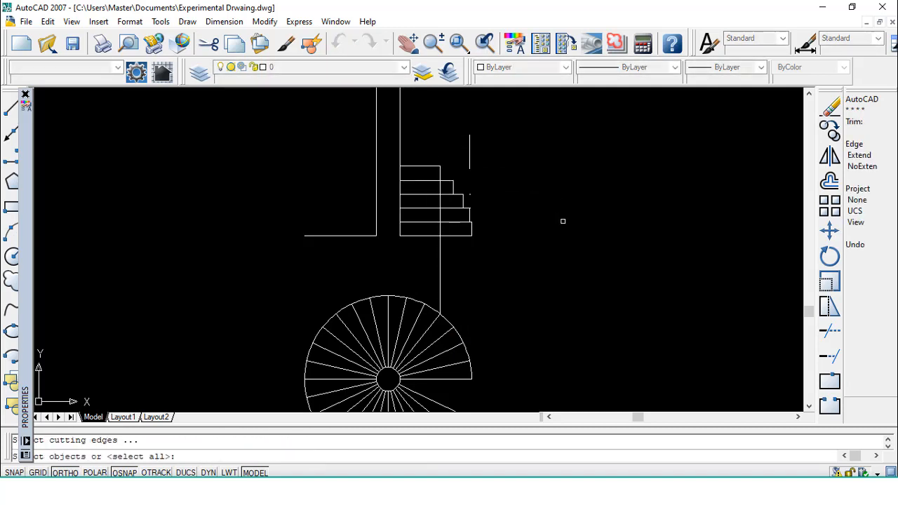
pyautogui.press('Return')
pyautogui.press('Escape')
# Erase the leftover projection line running down to the fourth radial line.
pyautogui.write('e')
pyautogui.press('Return')
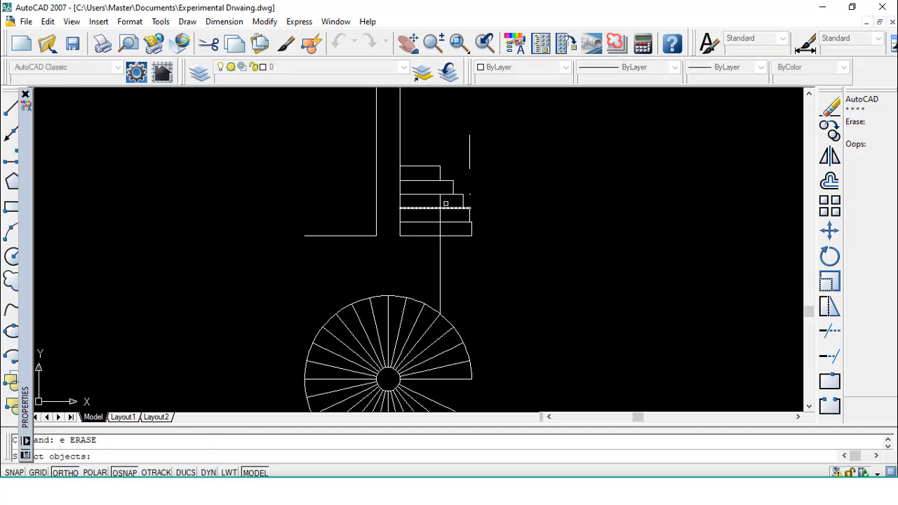
pyautogui.click(440, 267)
pyautogui.press('Return')
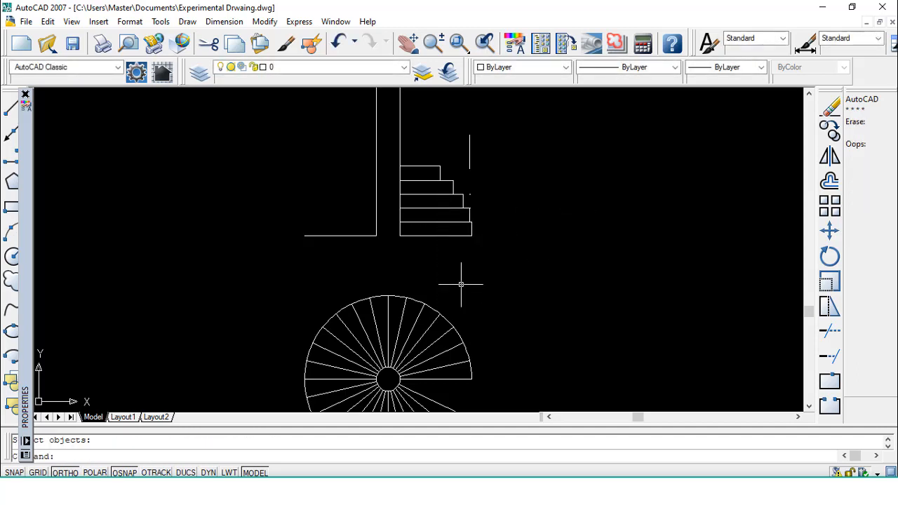
# Draw a vertical projection line from the outer end of the plan's fifth radial line up past the fifth step.
pyautogui.write('l')
pyautogui.press('Return')
pyautogui.click(424, 300)
pyautogui.click(424, 130)
pyautogui.press('Escape')
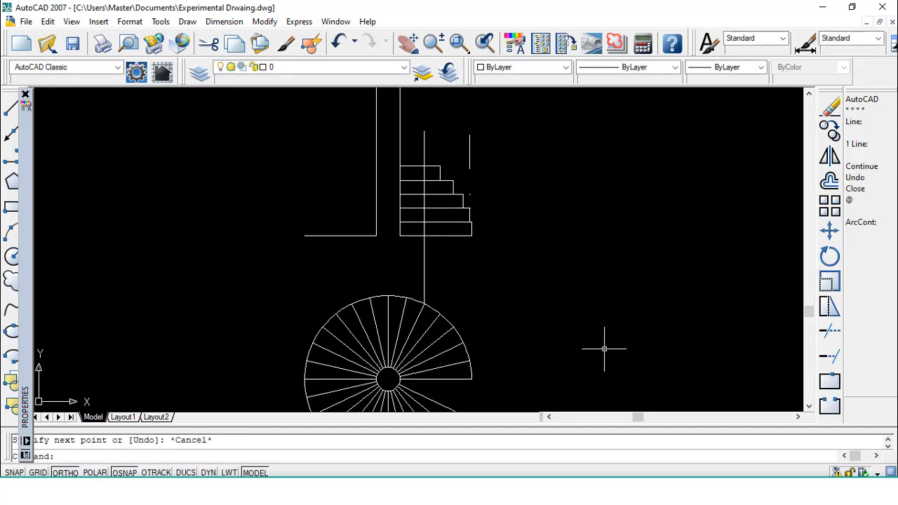
# Offset the fifth step's top line 7" upward for the sixth step.
pyautogui.write('o')
pyautogui.press('Return')
pyautogui.write('7"')
pyautogui.press('Return')
pyautogui.click(421, 167)
pyautogui.click(408, 127)
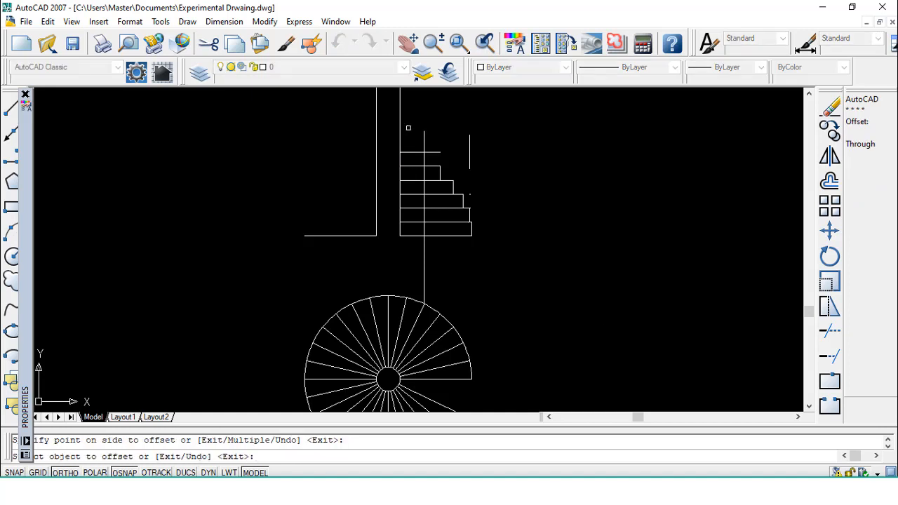
pyautogui.press('Escape')
# Trim the sixth step's top line and the projection line above it and through the fifth step, leaving the riser.
pyautogui.write('tr')
pyautogui.press('Return')
pyautogui.press('Return')
pyautogui.click(424, 141)
pyautogui.click(431, 152)
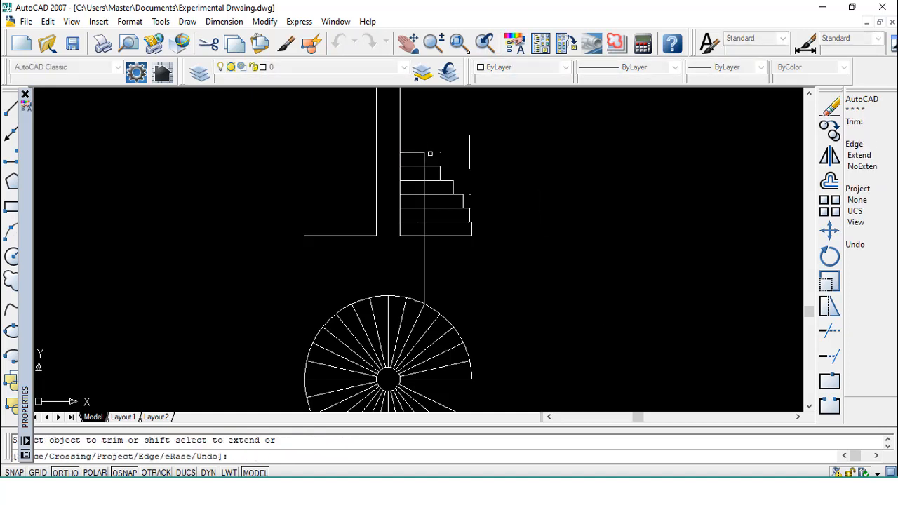
pyautogui.click(424, 173)
pyautogui.press('Escape')
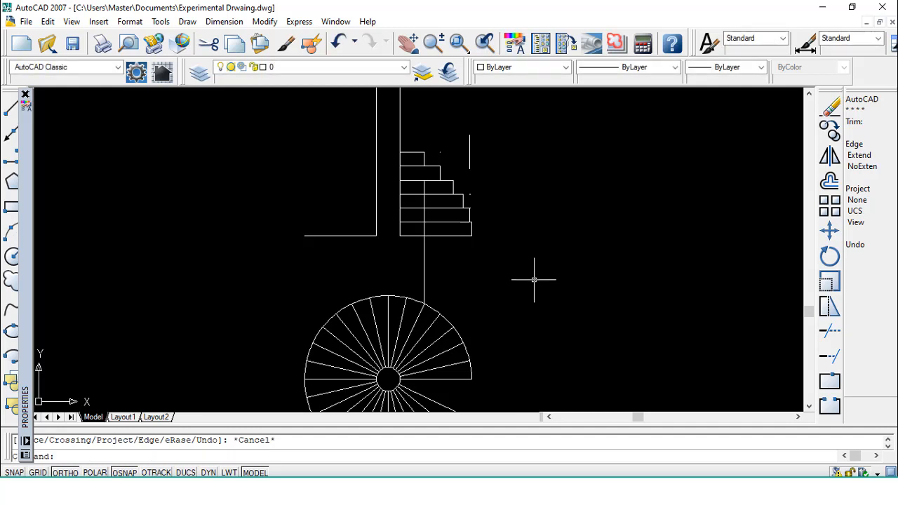
# Erase the leftover projection line running down to the fifth radial line.
pyautogui.write('e')
pyautogui.press('Return')
pyautogui.press('Return')
# Draw a vertical projection line from the outer end of the plan's sixth radial line up past the sixth step.
pyautogui.write('l')
pyautogui.press('Return')
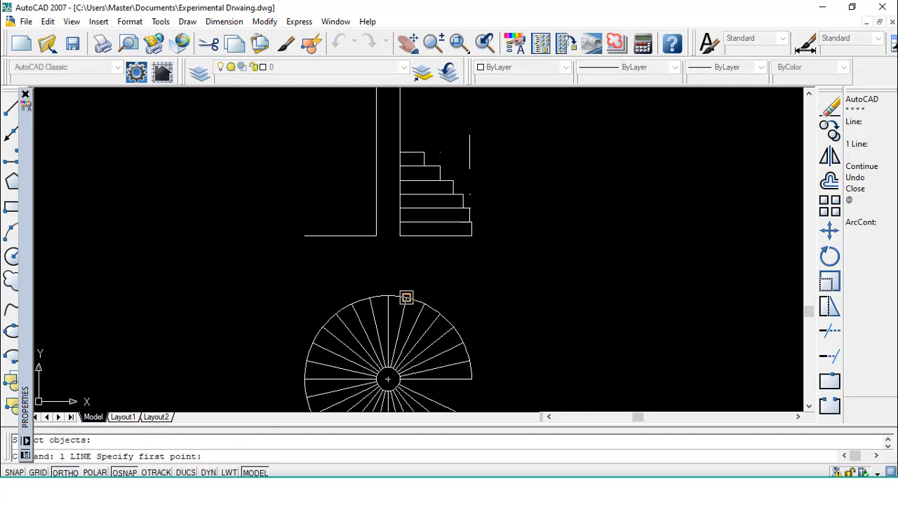
pyautogui.click(406, 296)
pyautogui.click(406, 128)
pyautogui.press('Escape')
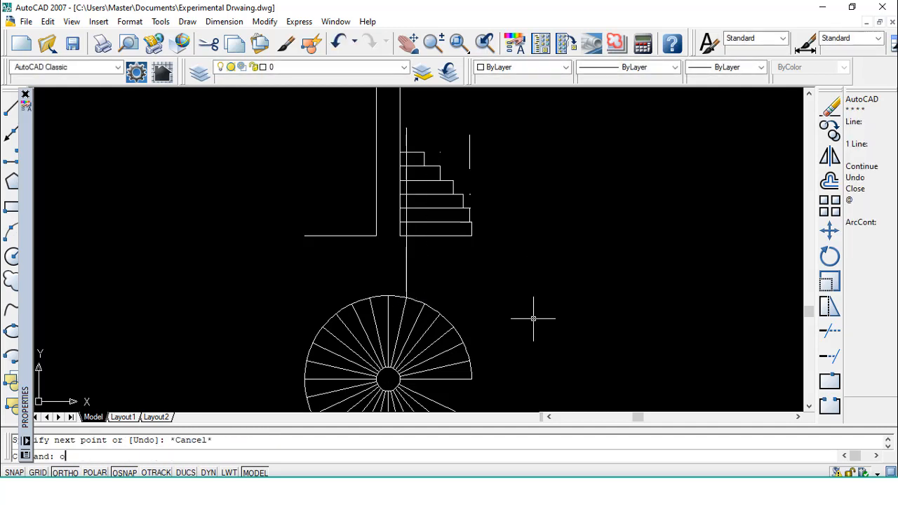
# Offset the sixth step's top line 7" upward for the seventh step.
pyautogui.write('o')
pyautogui.press('Return')
pyautogui.press('Return')
pyautogui.click(422, 129)
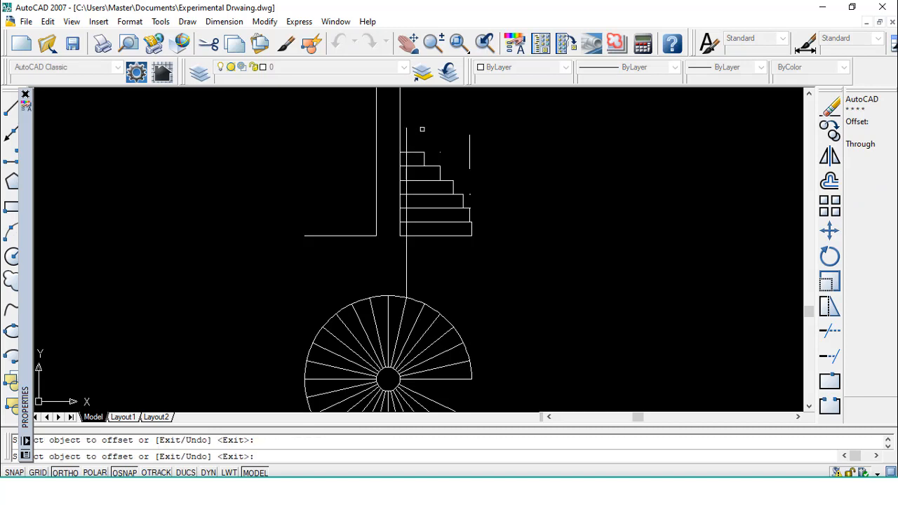
pyautogui.click(422, 151)
pyautogui.click(423, 134)
pyautogui.press('Escape')
# Trim the seventh step's top line at the projection line and cut the projection line above and just below the step, leaving the riser.
pyautogui.write('tr')
pyautogui.press('Return')
pyautogui.press('Return')
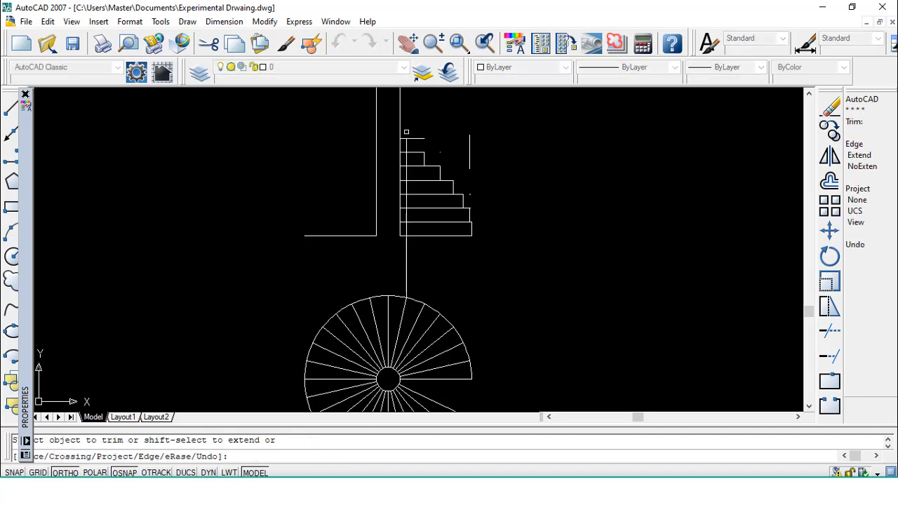
pyautogui.click(407, 132)
pyautogui.click(414, 138)
pyautogui.click(404, 152)
pyautogui.press('Escape')
pyautogui.press('Return')
pyautogui.press('Return')
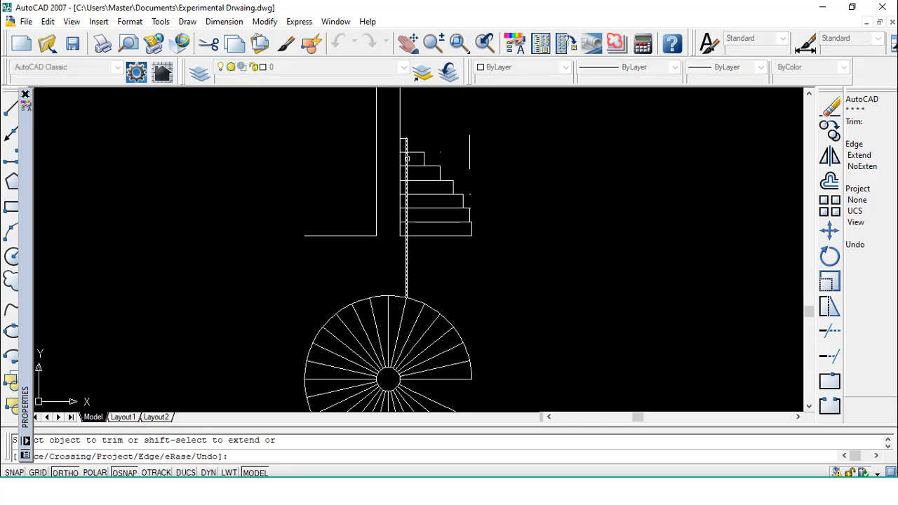
pyautogui.press('Escape')
# Erase the leftover projection line between the seventh step's riser and the plan.
pyautogui.write('e')
pyautogui.press('Return')
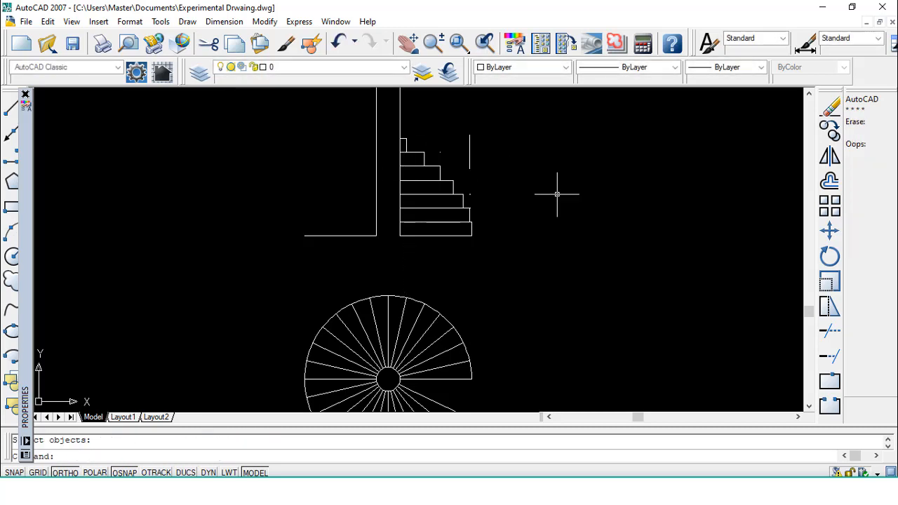
pyautogui.press('Return')
pyautogui.scroll(-2, 521, 154)
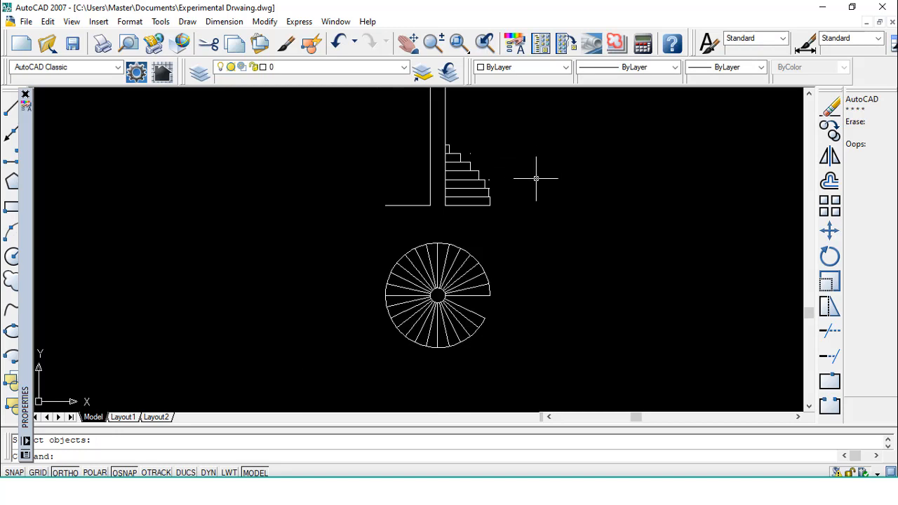
pyautogui.moveTo(464, 178); pyautogui.dragTo(464, 238)
pyautogui.press('Escape')
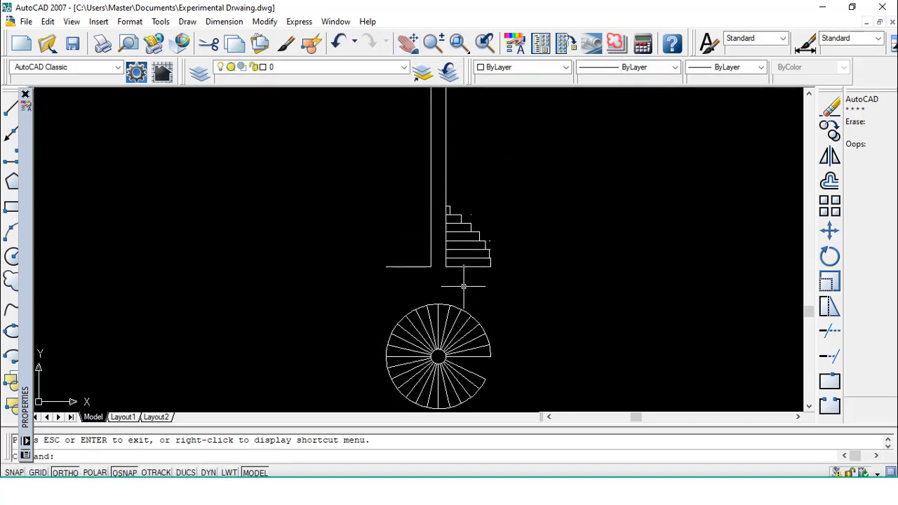
pyautogui.write('l')
pyautogui.press('Return')
pyautogui.click(446, 266)
pyautogui.scroll(5, 442, 186)
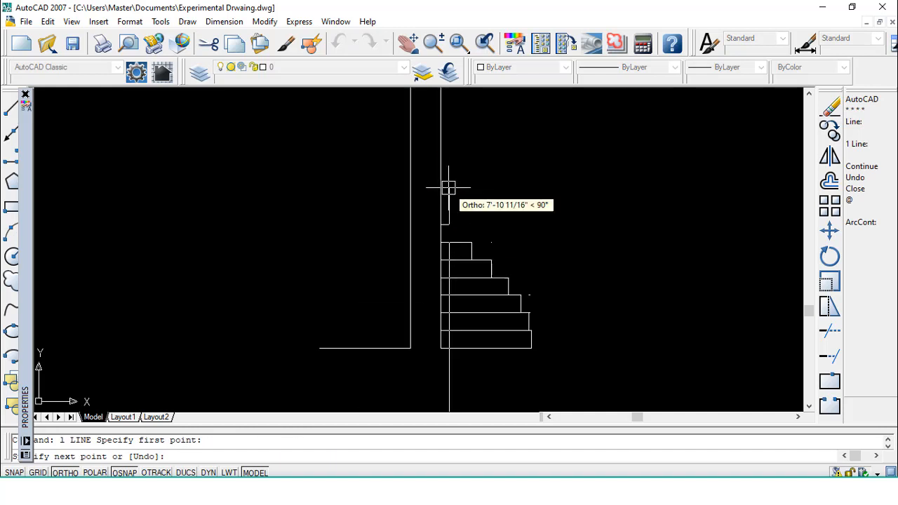
pyautogui.press('Escape')
pyautogui.scroll(-5, 481, 213)
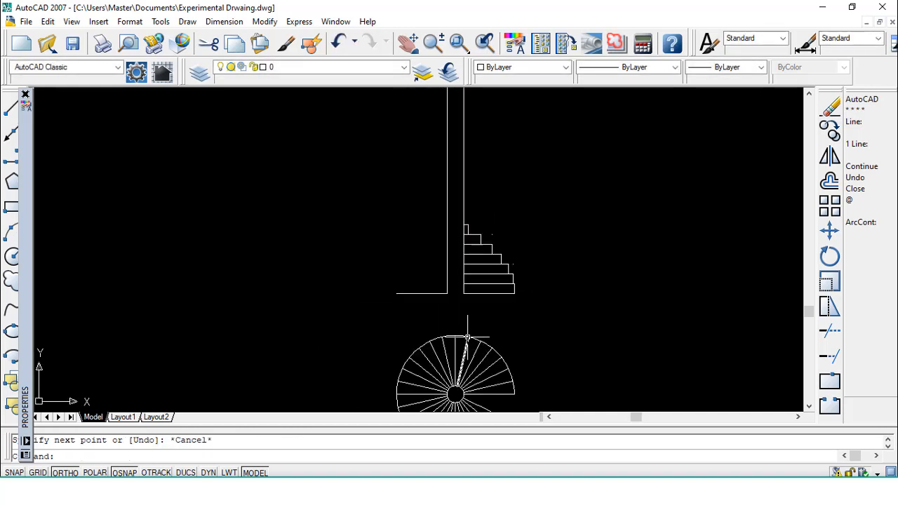
# Draw a vertical projection line from the outer end of the plan's upright radial line up through the middle of the pole.
pyautogui.write('l')
pyautogui.press('Return')
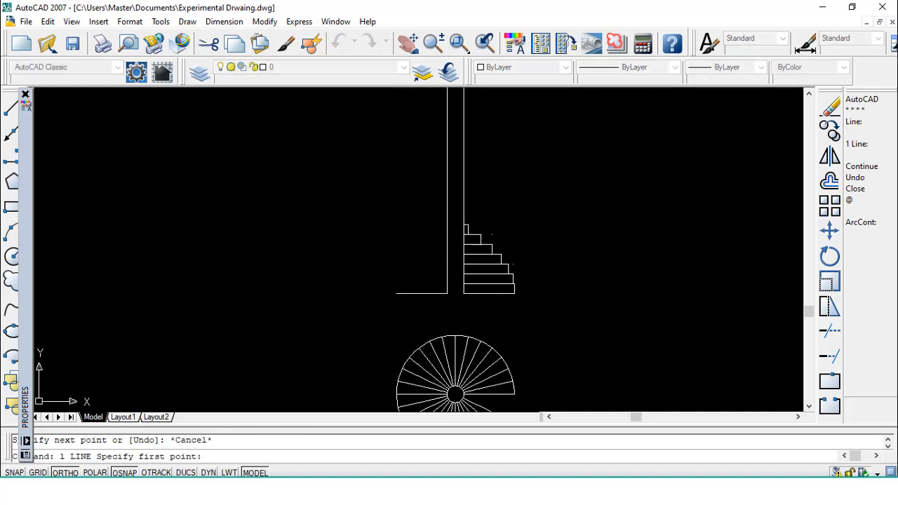
pyautogui.click(455, 335)
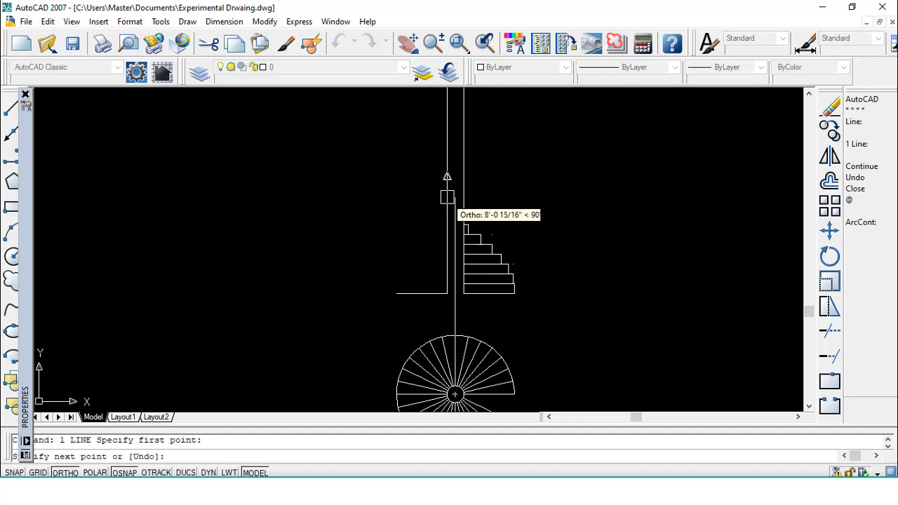
pyautogui.click(454, 155)
pyautogui.press('Escape')
# Extend the seventh step's top line across the pole to the pole's far edge.
pyautogui.write('ex')
pyautogui.press('Return')
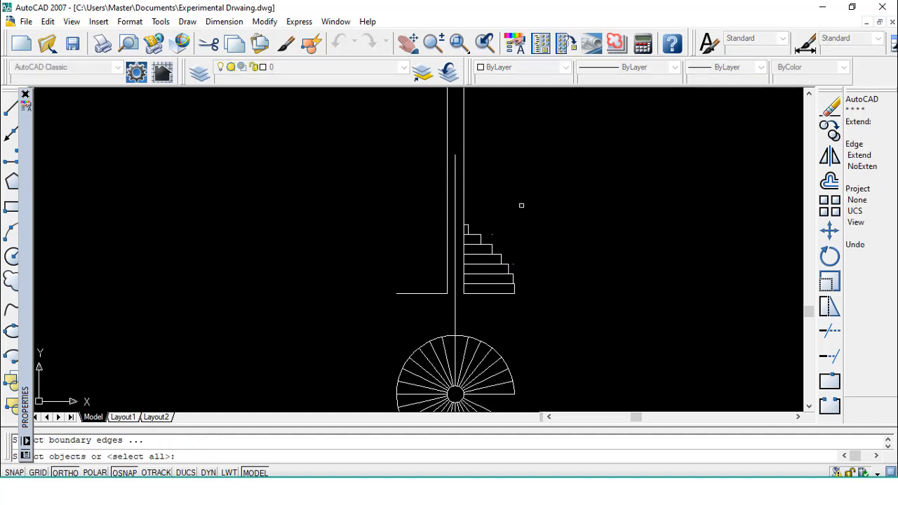
pyautogui.press('Escape')
pyautogui.press('Escape')
pyautogui.write('ex')
pyautogui.press('Return')
pyautogui.press('Return')
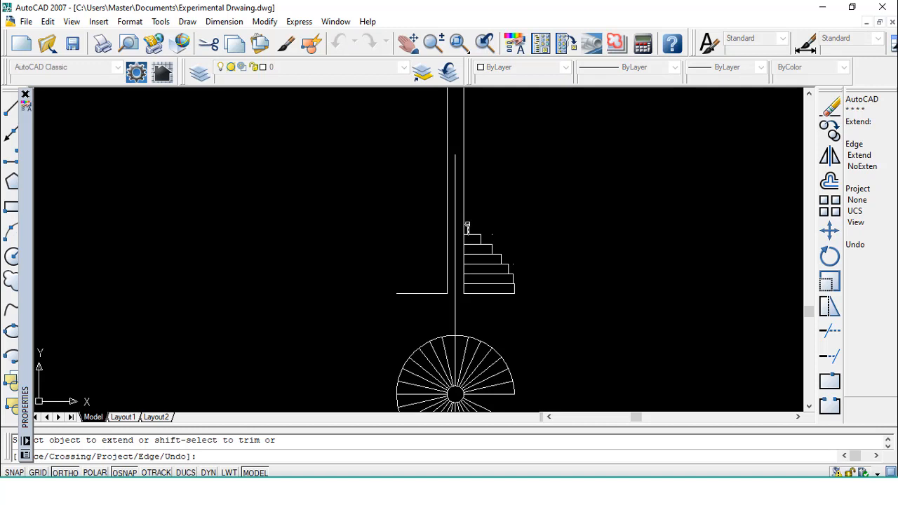
pyautogui.scroll(4, 467, 225)
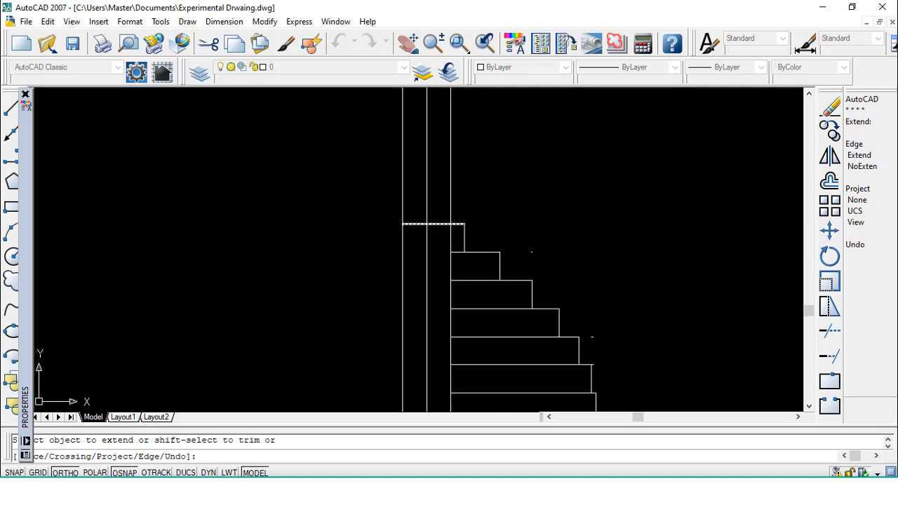
pyautogui.press('Escape')
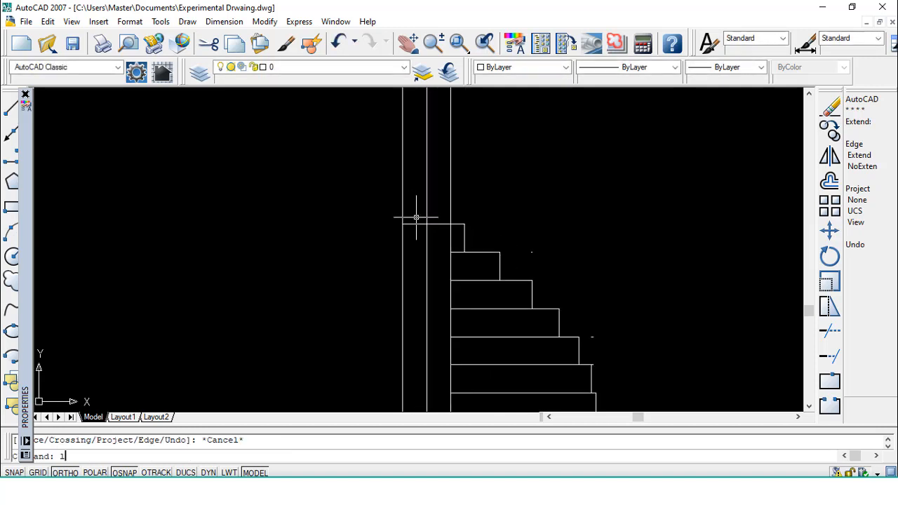
# Draw a horizontal line about 4'-4" long leftward from the extended step line's end at the pole edge.
pyautogui.write('l')
pyautogui.press('Return')
pyautogui.click(402, 223)
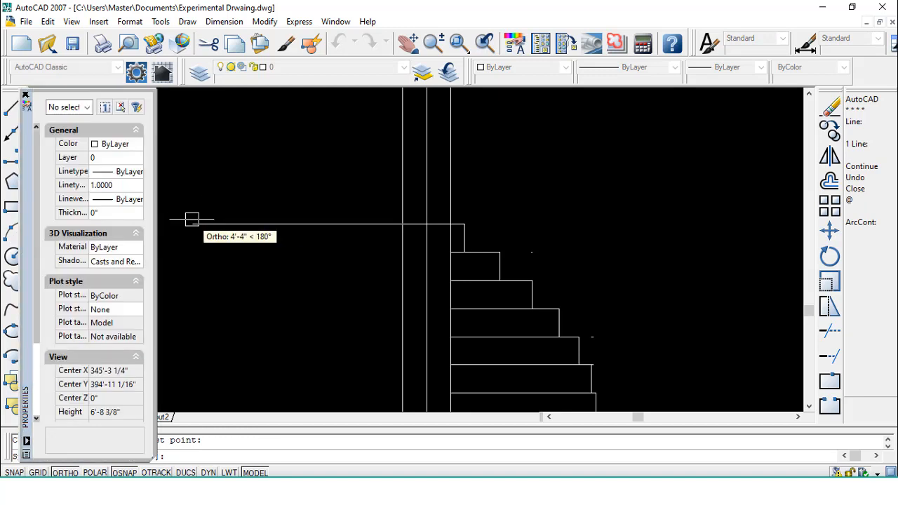
pyautogui.click(192, 220)
pyautogui.scroll(-3, 193, 222)
pyautogui.press('Escape')
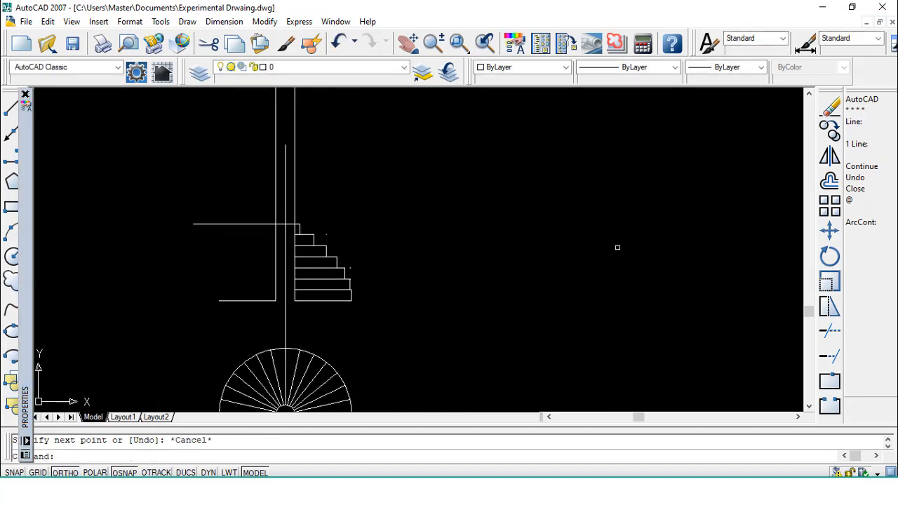
# Trim the central projection line above the seventh step's top line, and that top line between the pole's centre and right edge.
pyautogui.write('tr')
pyautogui.press('Return')
pyautogui.press('Return')
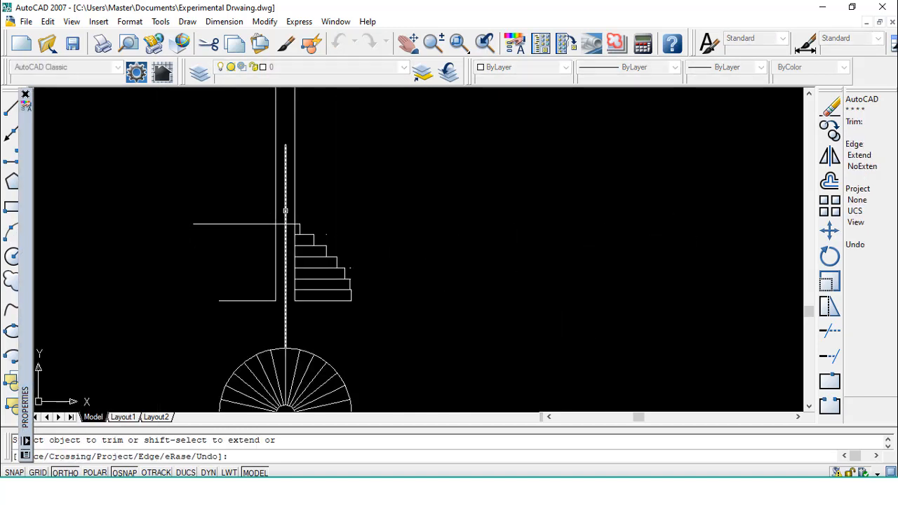
pyautogui.press('Escape')
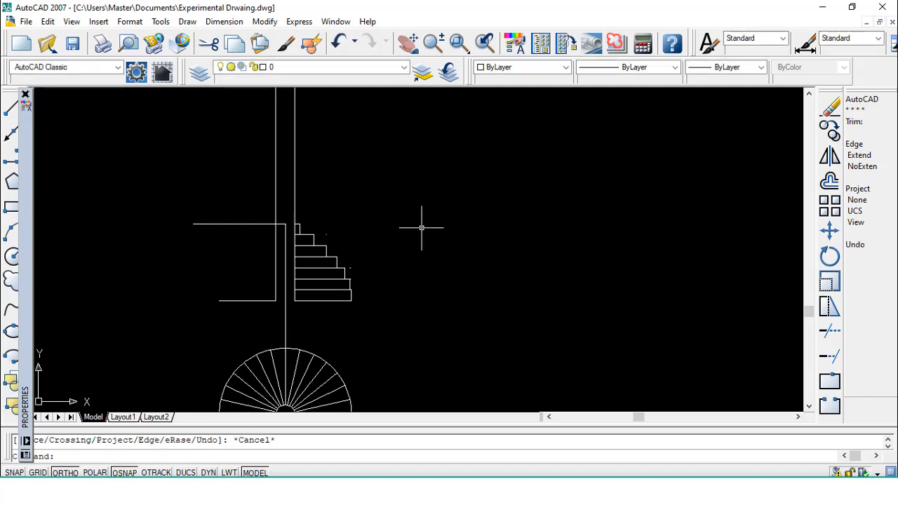
# Erase the leftover central projection line running from the step line down to the plan.
pyautogui.write('e')
pyautogui.press('Return')
pyautogui.click(286, 239)
pyautogui.press('Return')
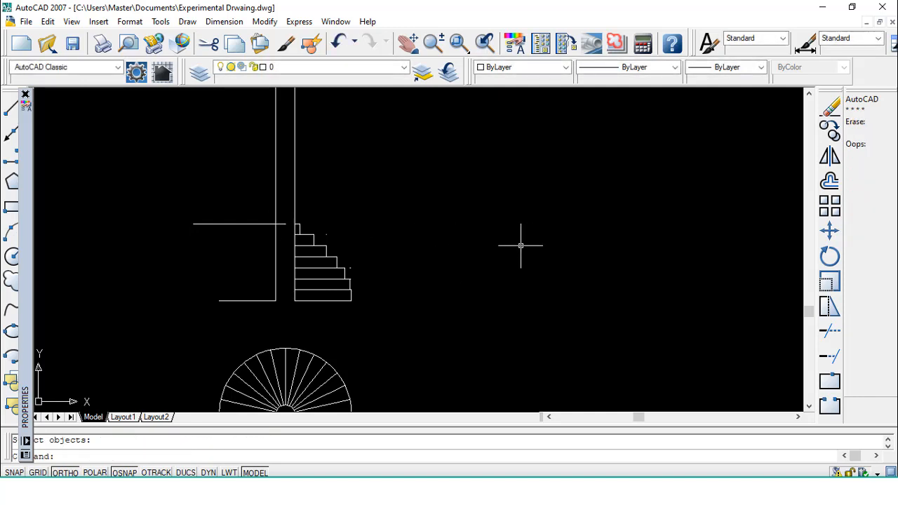
# Offset the horizontal line left of the pole 7" upward.
pyautogui.write('o')
pyautogui.press('Return')
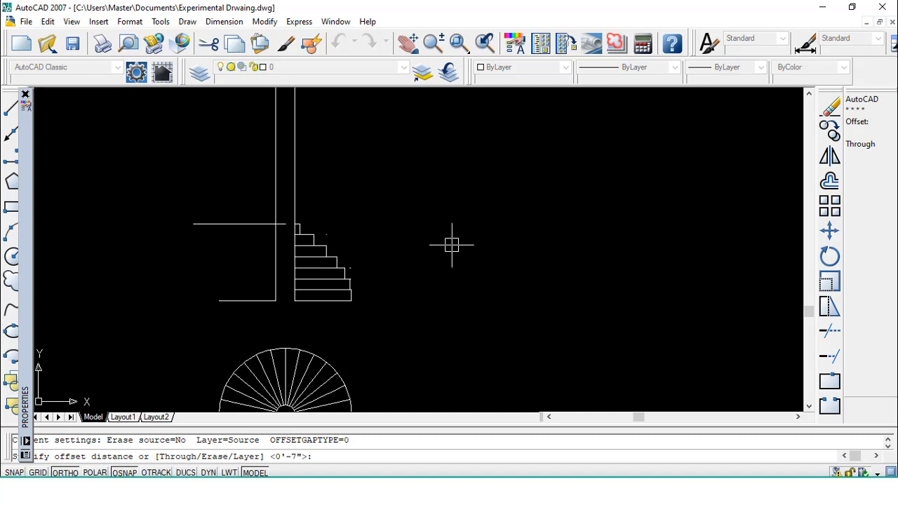
pyautogui.press('Return')
pyautogui.click(211, 224)
pyautogui.click(230, 196)
pyautogui.press('Escape')
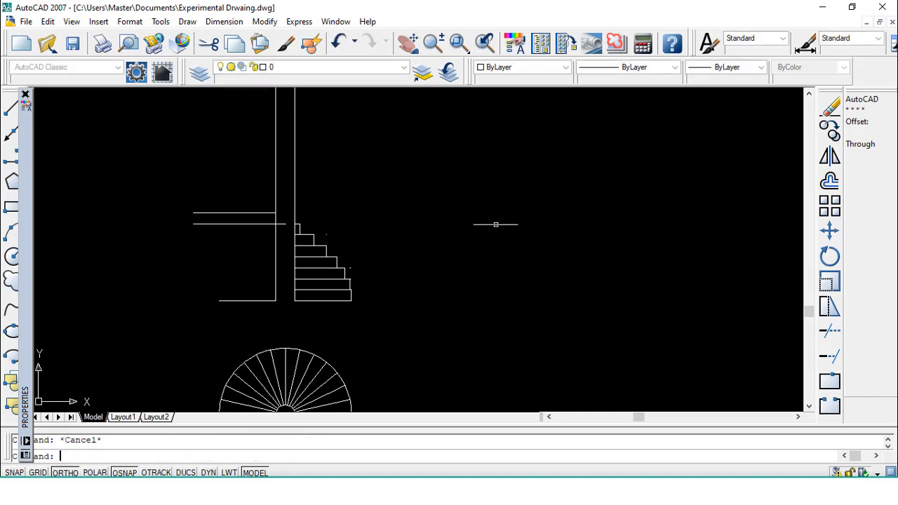
# Remove the stub of the lower horizontal line that remains inside the pole.
pyautogui.write('tr')
pyautogui.press('Return')
pyautogui.press('Return')
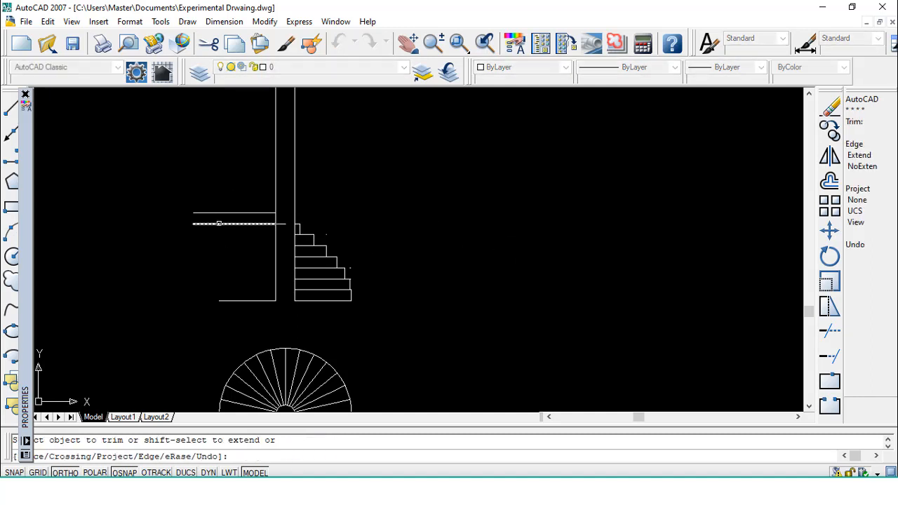
pyautogui.press('Escape')
pyautogui.write('e')
pyautogui.press('Return')
pyautogui.press('Return')
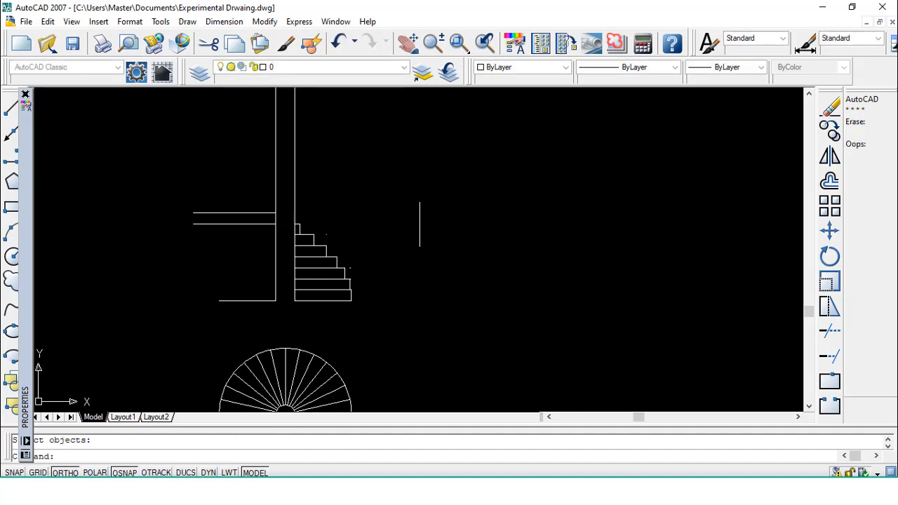
# Draw a vertical projection line from the first radial line left of the plan's upright one up past the horizontal lines.
pyautogui.write('l')
pyautogui.press('Return')
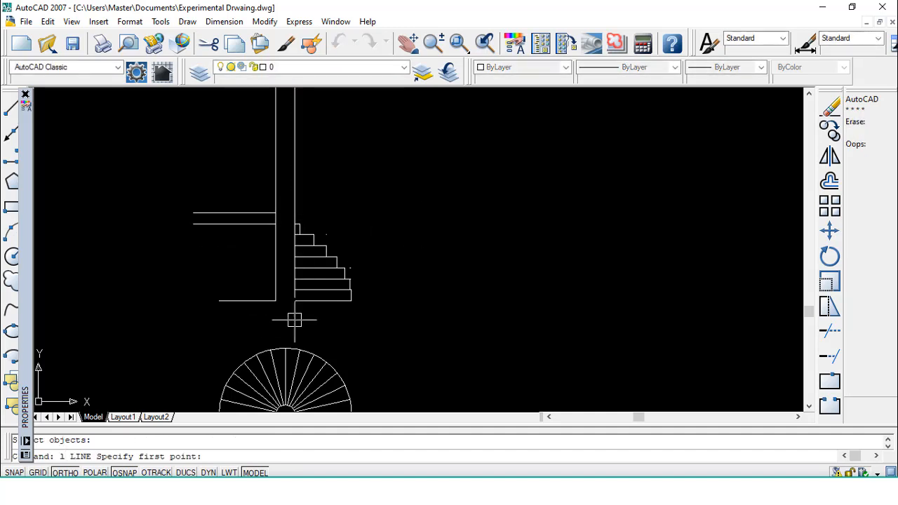
pyautogui.click(270, 349)
pyautogui.click(270, 192)
pyautogui.press('Escape')
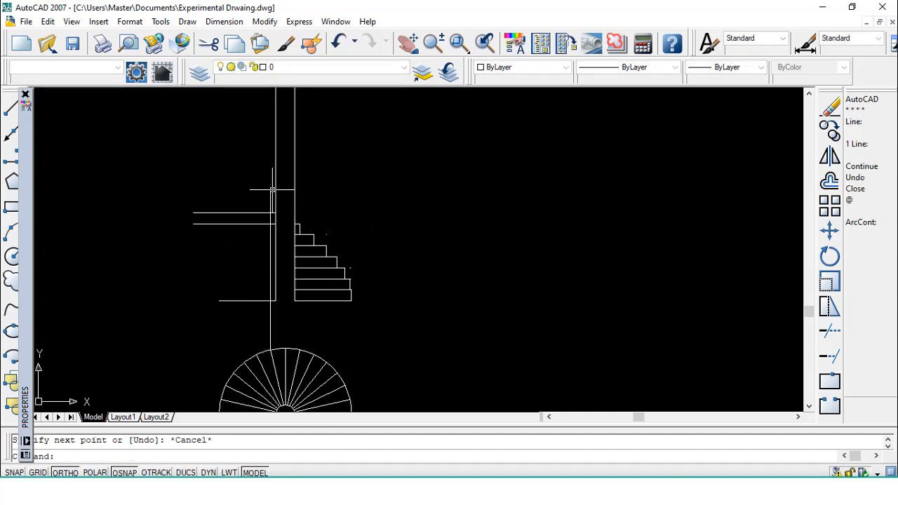
# Offset the upper horizontal line left of the pole 7" upward.
pyautogui.write('o')
pyautogui.press('Return')
pyautogui.write('7"')
pyautogui.press('Return')
pyautogui.click(239, 213)
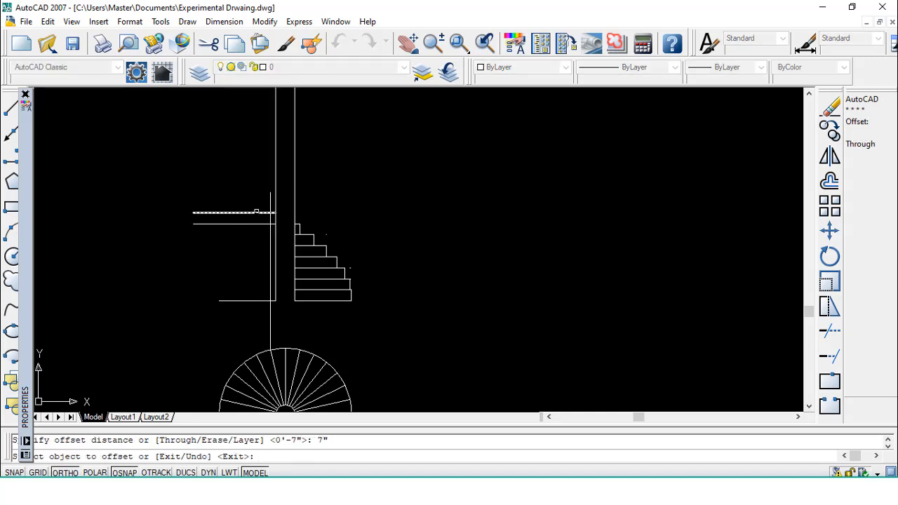
pyautogui.click(261, 195)
pyautogui.press('Escape')
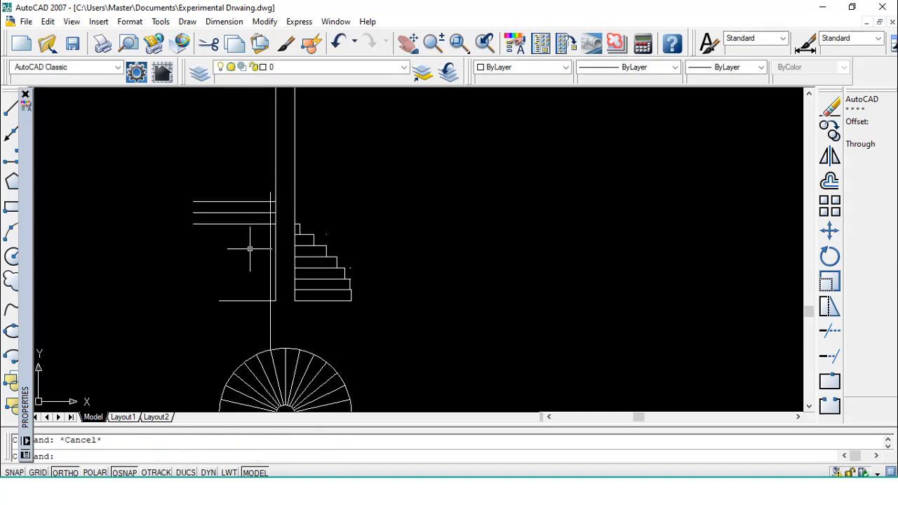
# Trim the new top line between the projection line and the pole, and the projection line above that top line.
pyautogui.write('tr')
pyautogui.press('Return')
pyautogui.press('Return')
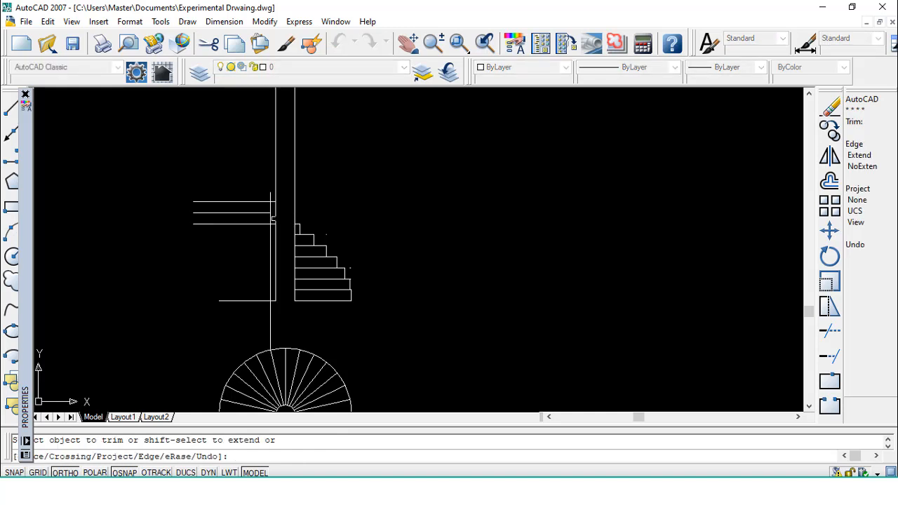
pyautogui.click(273, 202)
pyautogui.click(270, 196)
pyautogui.press('Escape')
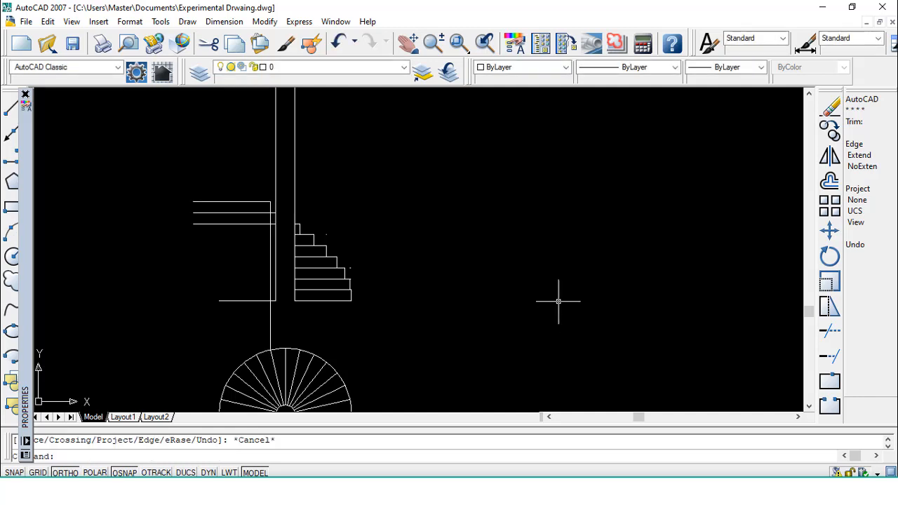
# Trim the projection line just below the lowest of the three lines, and that line's portion left of the riser.
pyautogui.press('Return')
pyautogui.press('Return')
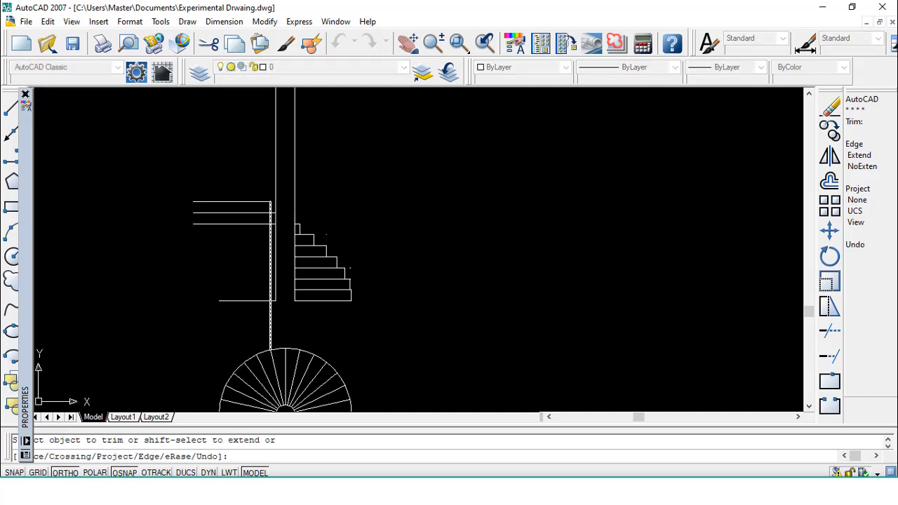
pyautogui.click(262, 223)
pyautogui.press('Escape')
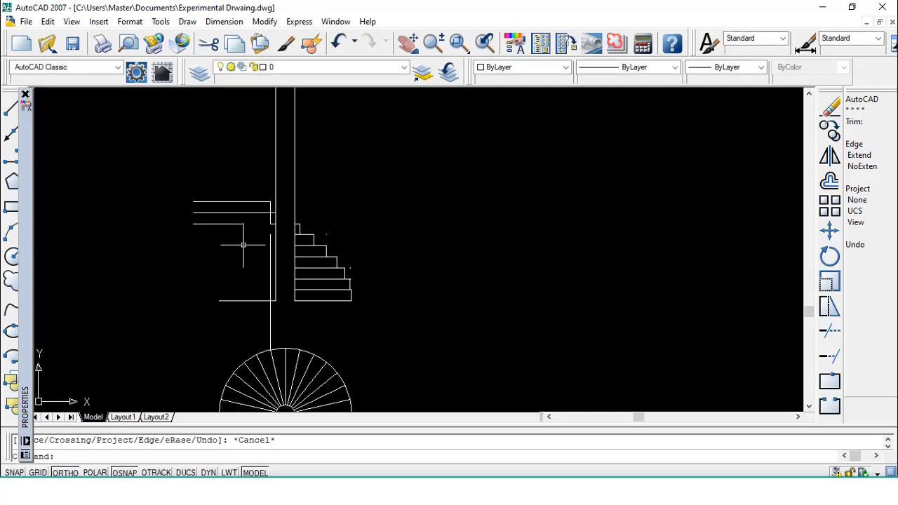
# Erase the leftover projection line running down to the plan on the left side of the pole.
pyautogui.write('e')
pyautogui.press('Return')
pyautogui.click(241, 224)
pyautogui.click(245, 300)
pyautogui.click(271, 293)
pyautogui.press('Return')
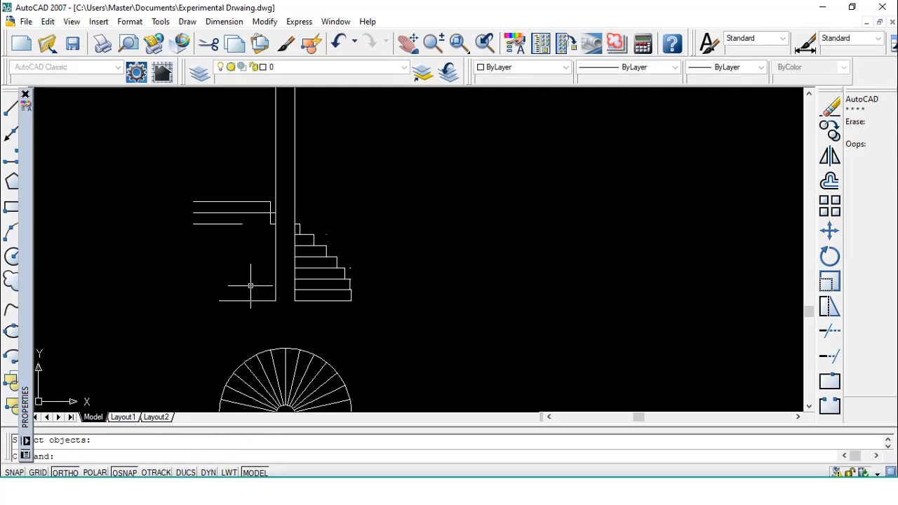
# Erase the base line left of the pole and the leftover piece of the lowest horizontal step line.
pyautogui.write('e')
pyautogui.press('Return')
pyautogui.click(248, 300)
pyautogui.press('Return')
pyautogui.write('e')
pyautogui.press('Return')
pyautogui.click(232, 224)
pyautogui.press('Return')
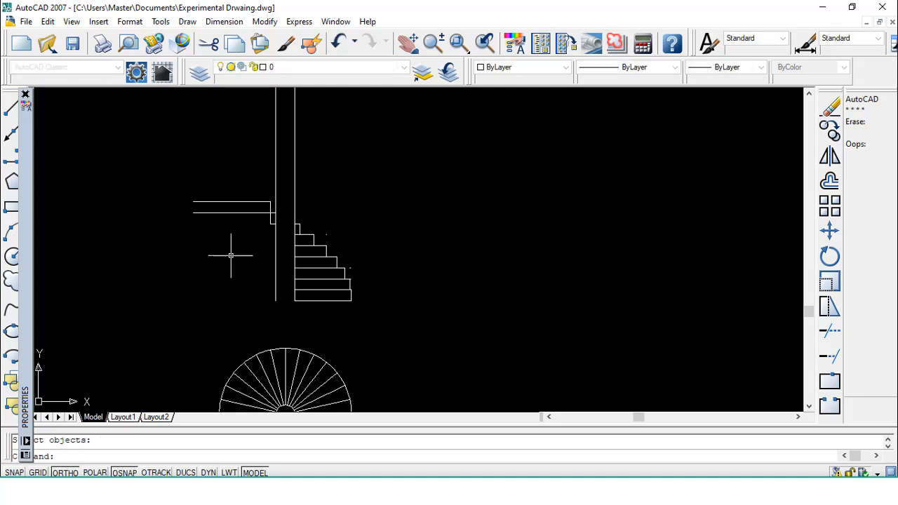
# Draw a vertical projection line from the second radial line left of the plan's upright one up past the top step line.
pyautogui.press('Escape')
pyautogui.write('l')
pyautogui.press('Return')
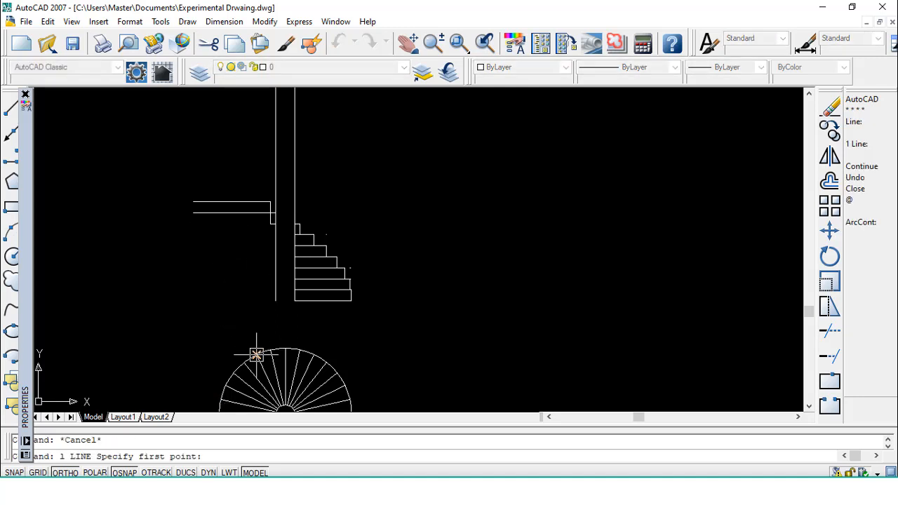
pyautogui.click(256, 350)
pyautogui.click(255, 184)
pyautogui.press('Return')
# Offset the top step line left of the pole 7" upward.
pyautogui.write('o')
pyautogui.press('Return')
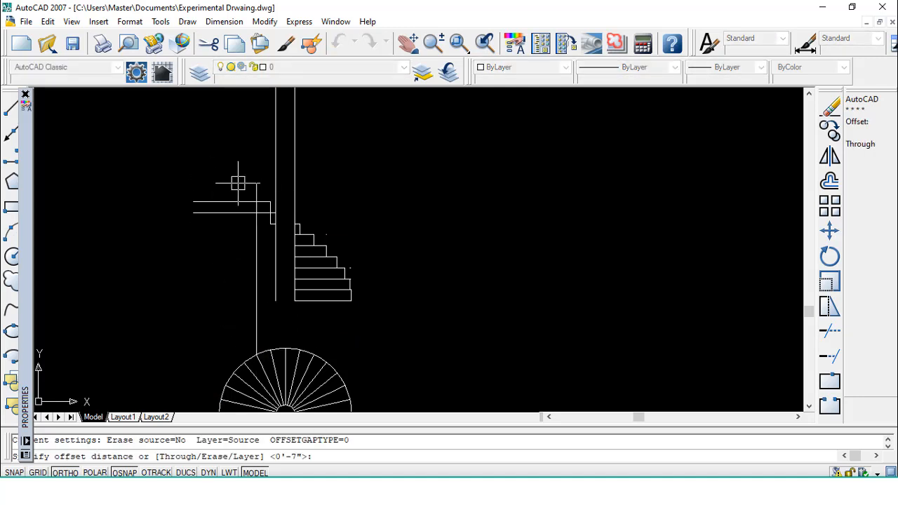
pyautogui.write('7"')
pyautogui.press('Return')
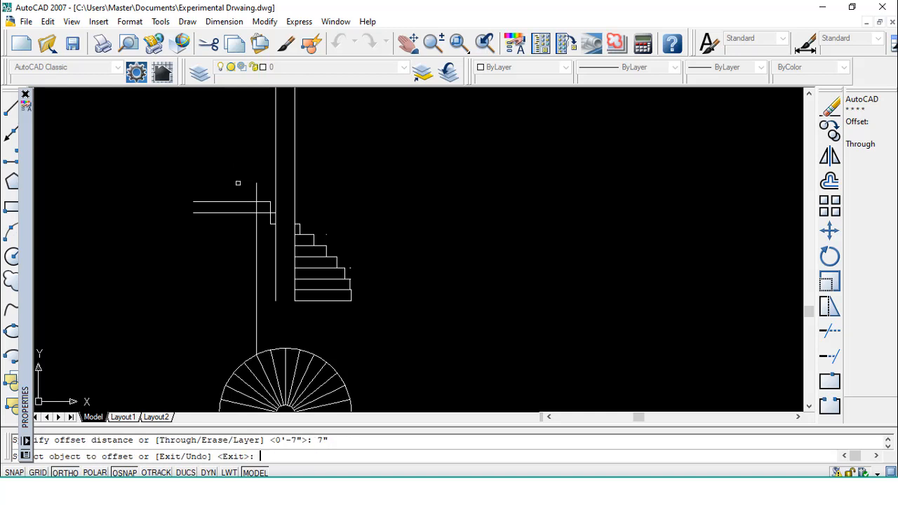
pyautogui.click(238, 203)
pyautogui.click(235, 145)
pyautogui.press('Escape')
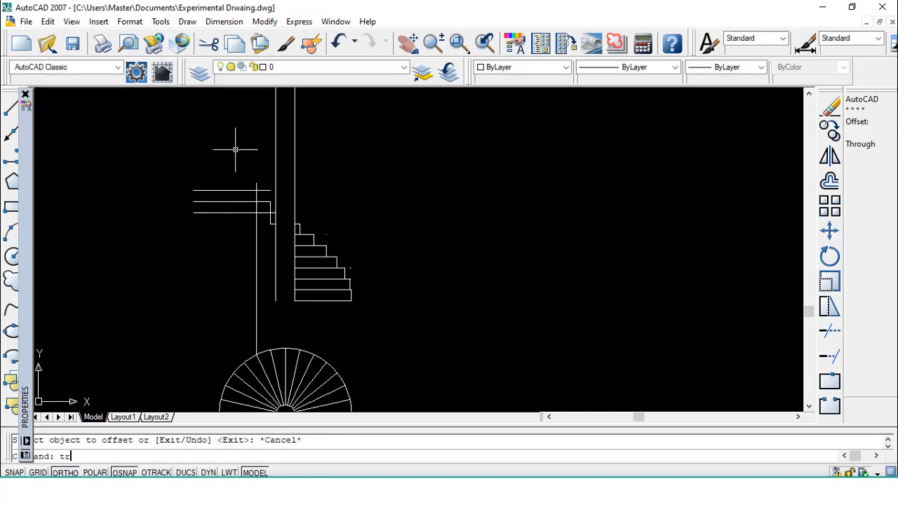
# Trim the projection line above the new top step line, that line's overhang toward the pole, and the lowest line left of the projection line.
pyautogui.write('tr')
pyautogui.press('Return')
pyautogui.click(257, 183)
pyautogui.press('Return')
pyautogui.click(257, 184)
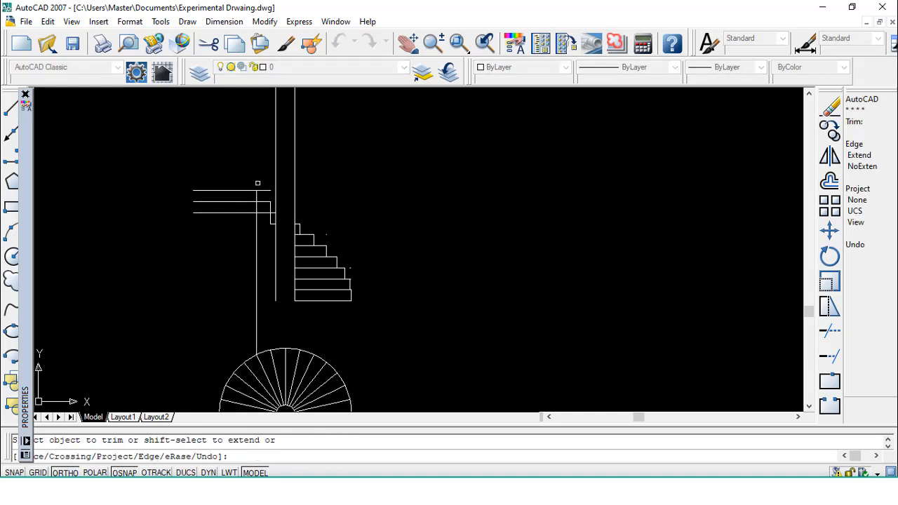
pyautogui.click(252, 213)
pyautogui.press('Escape')
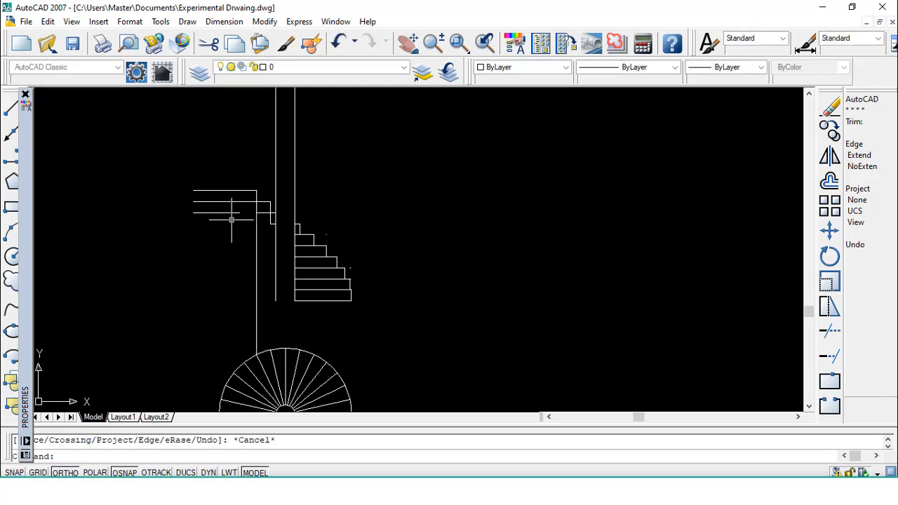
# Erase the detached left piece of the lowest step line and trim a gap in the projection line below the steps.
pyautogui.write('e')
pyautogui.press('Return')
pyautogui.press('Return')
pyautogui.write('tr')
pyautogui.press('Return')
pyautogui.press('Return')
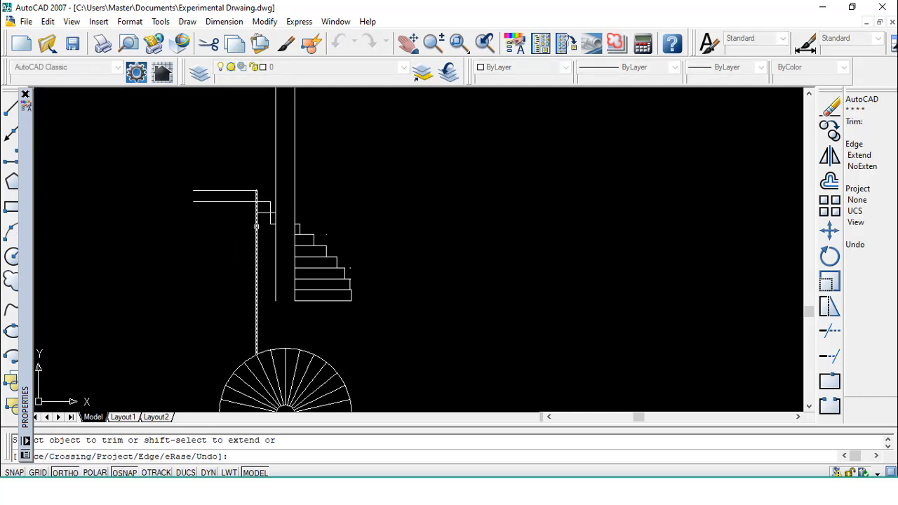
pyautogui.press('Escape')
# Erase the leftover projection line running down to the plan and trim the riser's tail below the lower step line.
pyautogui.write('e')
pyautogui.press('Return')
pyautogui.click(258, 256)
pyautogui.press('Return')
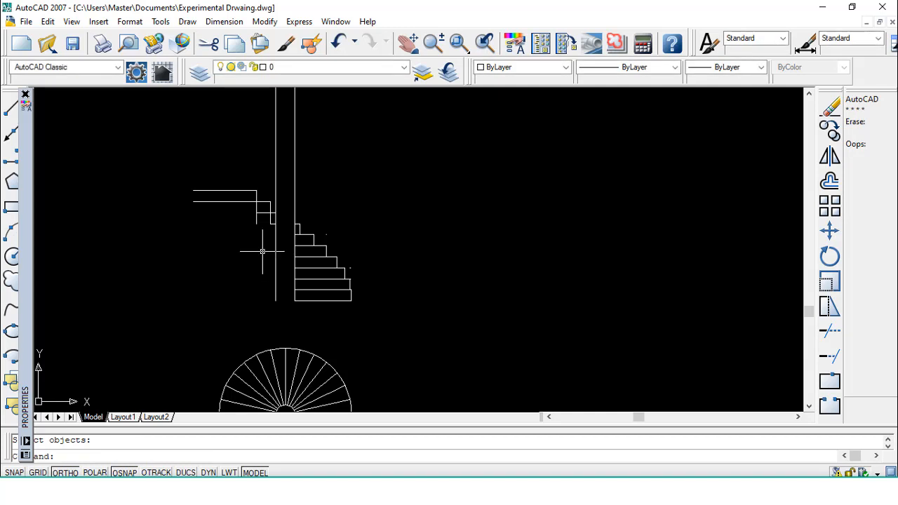
pyautogui.write('tr')
pyautogui.press('Return')
pyautogui.press('Return')
pyautogui.press('Escape')
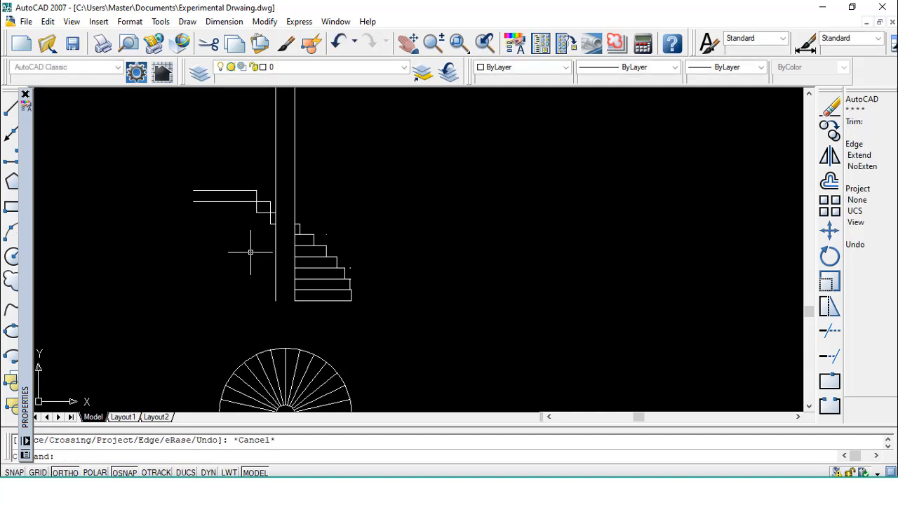
# Draw a vertical projection line from the third radial line left of the plan's upright one up past the top step line.
pyautogui.write('l')
pyautogui.press('Return')
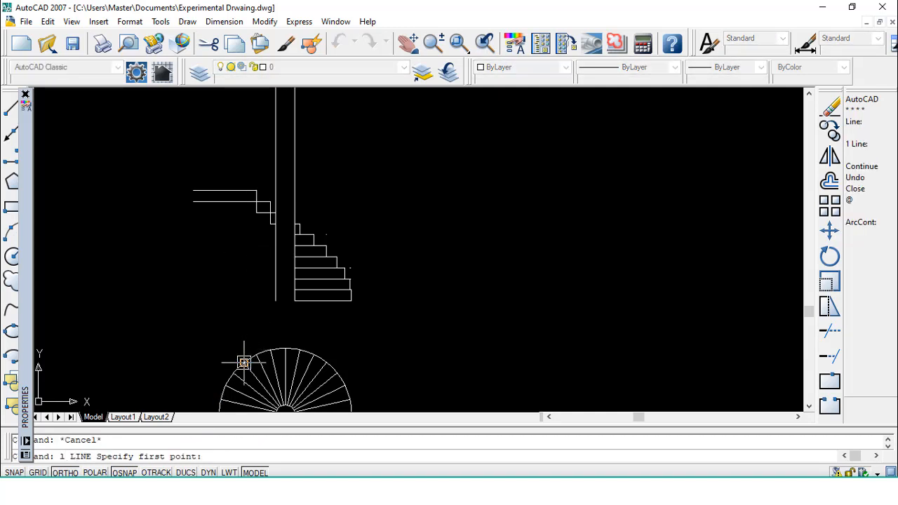
pyautogui.click(244, 361)
pyautogui.click(244, 151)
pyautogui.press('Escape')
pyautogui.write('tr')
pyautogui.press('Return')
pyautogui.press('Return')
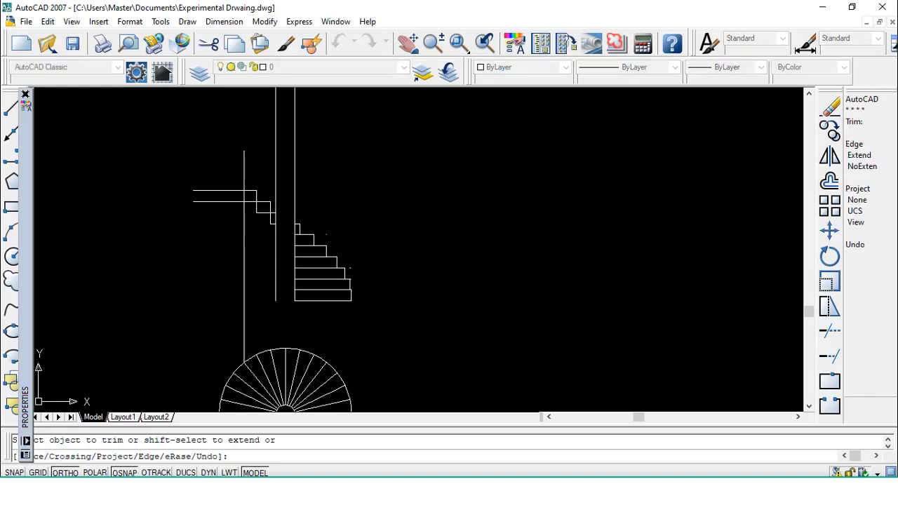
pyautogui.press('Escape')
# Offset the current top step line 7" upward for the third projected riser left of the pole.
pyautogui.write('o')
pyautogui.press('Return')
pyautogui.write('7"')
pyautogui.press('Return')
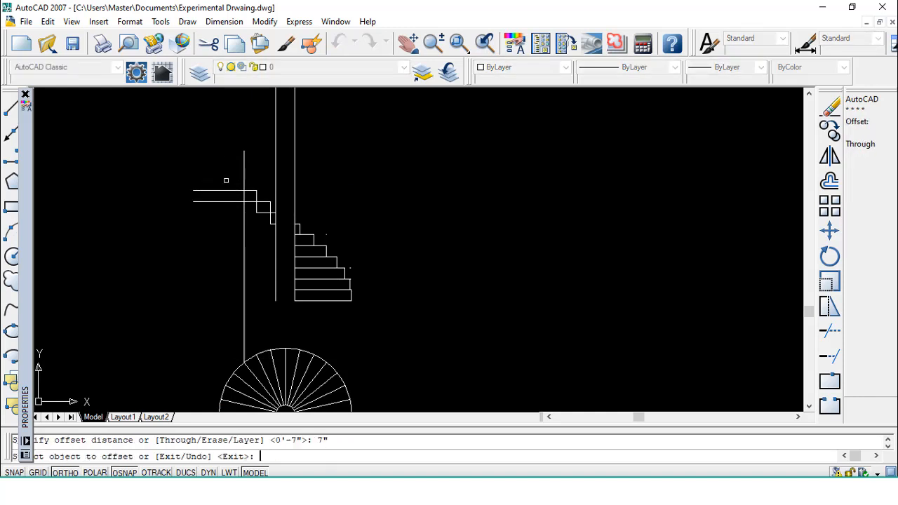
pyautogui.click(227, 192)
pyautogui.click(227, 192)
pyautogui.click(225, 175)
pyautogui.press('Escape')
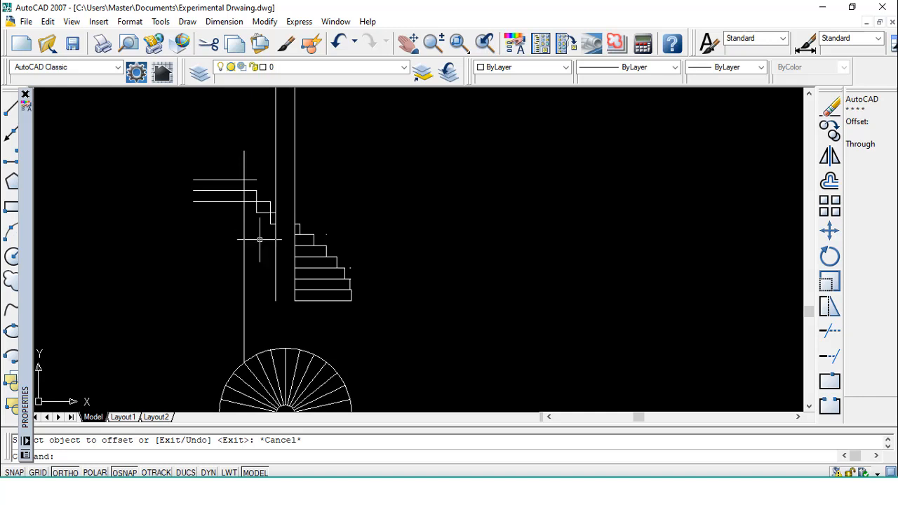
# Trim the third projection line above the new top step line and that line's overhang toward the pole.
pyautogui.write('tr')
pyautogui.press('Return')
pyautogui.press('Return')
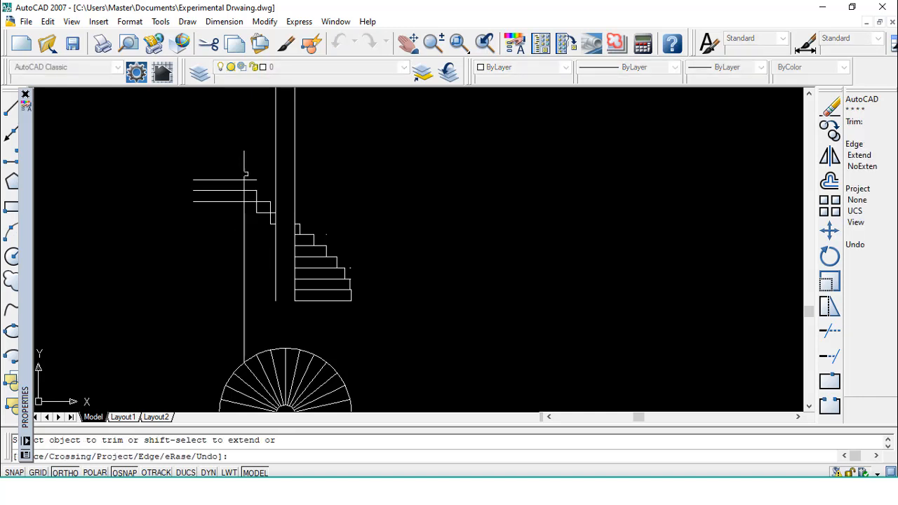
pyautogui.press('Escape')
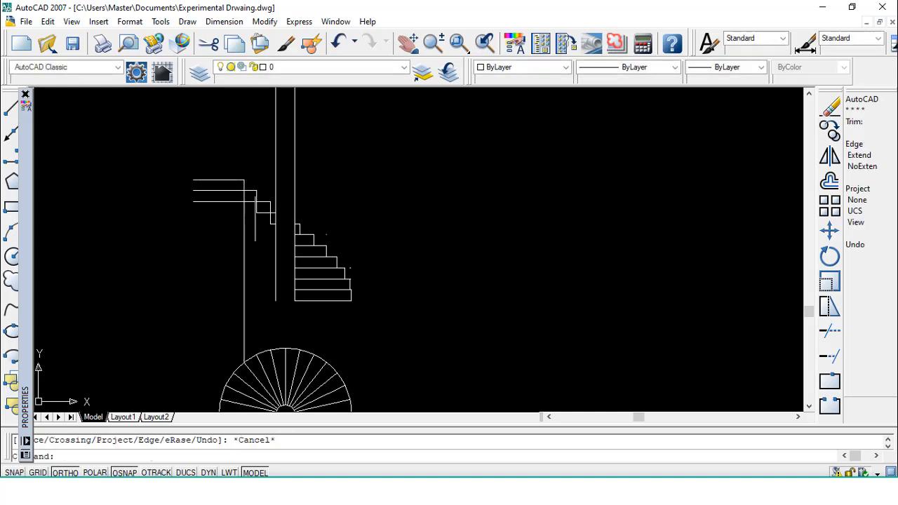
# Extend the short horizontal line under the left steps to the third projection line.
pyautogui.write('ex')
pyautogui.press('Return')
pyautogui.press('Return')
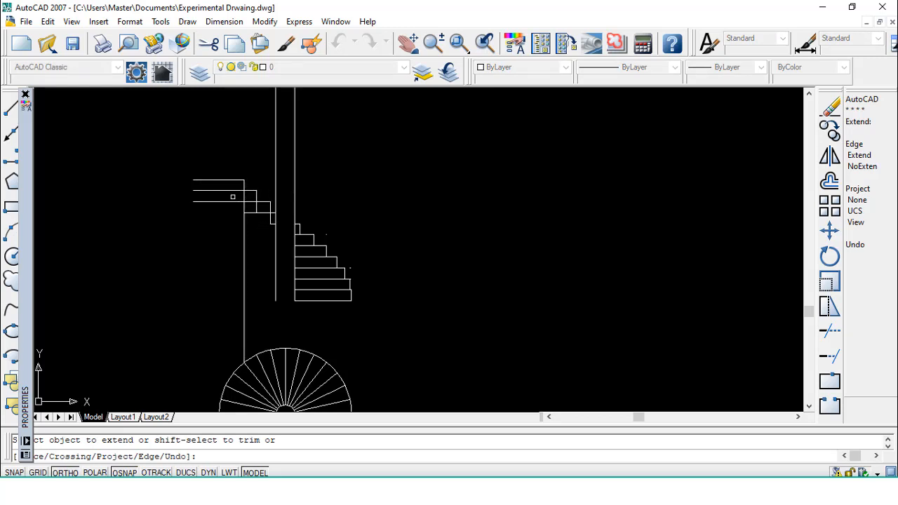
pyautogui.press('Escape')
# Trim two sections of the third projection line below the extended horizontal step line.
pyautogui.write('tr')
pyautogui.press('Return')
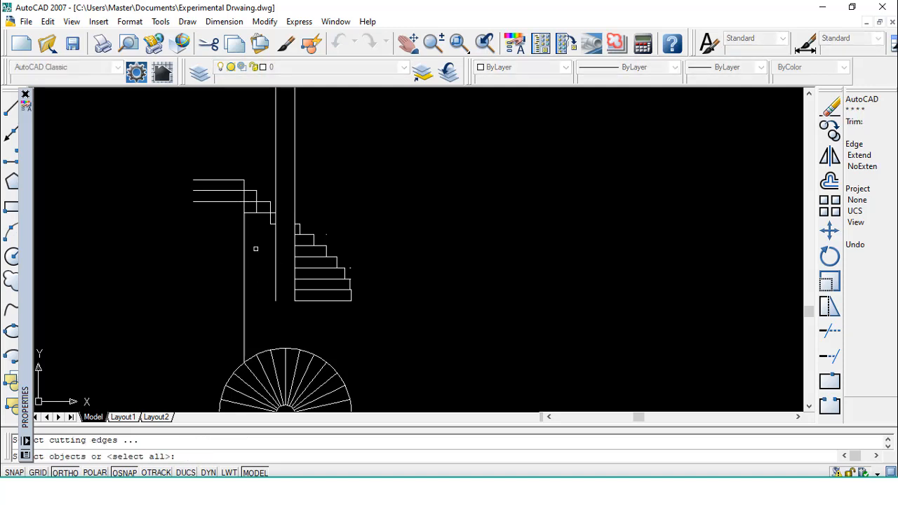
pyautogui.press('Return')
pyautogui.click(244, 235)
pyautogui.press('Escape')
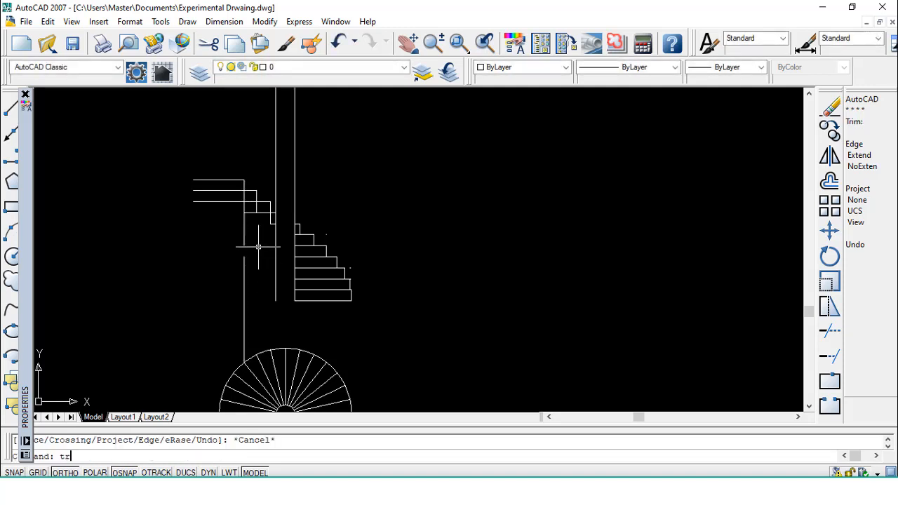
pyautogui.write('tr')
pyautogui.press('Return')
pyautogui.press('Return')
pyautogui.click(243, 225)
pyautogui.press('Escape')
# Erase the two leftover pieces of the third projection line between the steps and the plan.
pyautogui.write('e')
pyautogui.press('Return')
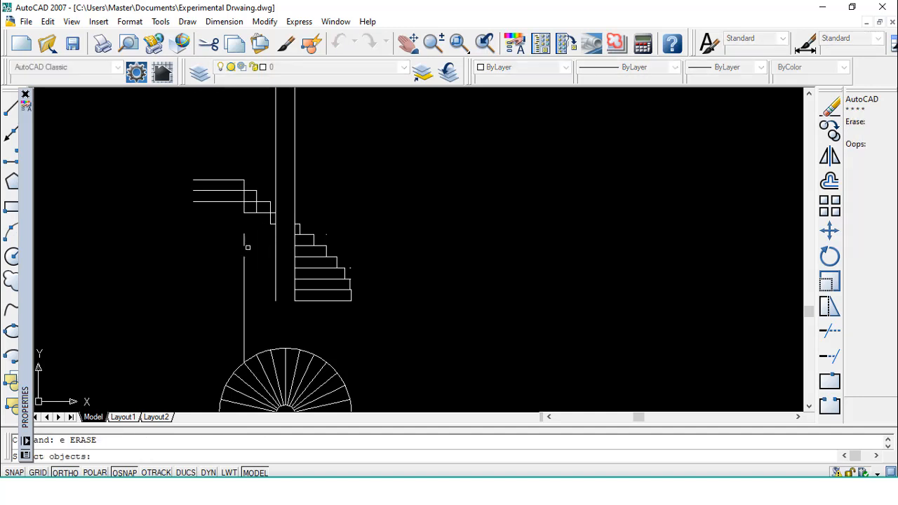
pyautogui.click(244, 242)
pyautogui.press('Return')
pyautogui.press('Return')
pyautogui.click(245, 264)
pyautogui.press('Return')
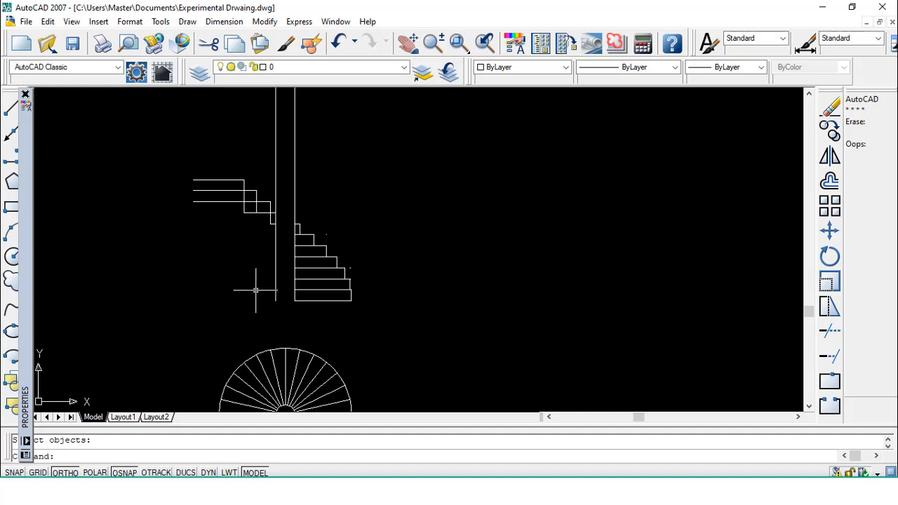
# Draw a vertical projection line from the fourth radial line left of the plan's upright one up past the top step line.
pyautogui.press('l')
pyautogui.press('Return')
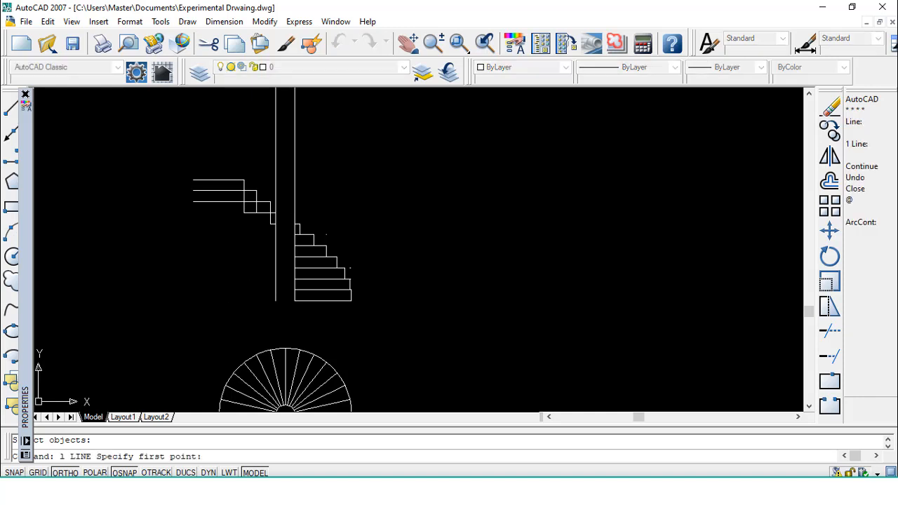
pyautogui.click(233, 370)
pyautogui.click(223, 146)
pyautogui.press('Escape')
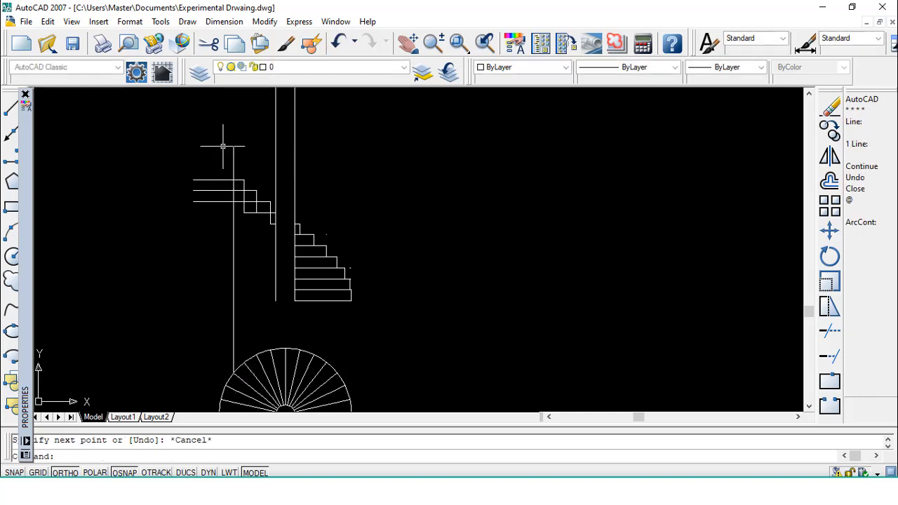
# Offset the current top step line 7" upward for the fourth projected riser left of the pole.
pyautogui.write('o')
pyautogui.press('Return')
pyautogui.write('7"')
pyautogui.press('Return')
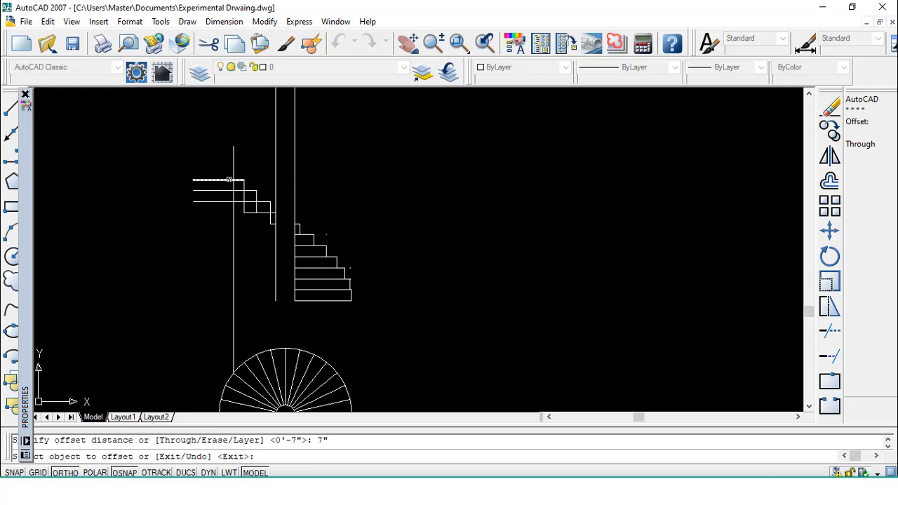
pyautogui.click(240, 180)
pyautogui.click(240, 162)
pyautogui.press('Escape')
# Trim the fourth projection line above the new top step line and that line's overhang toward the pole.
pyautogui.write('tr')
pyautogui.press('Return')
pyautogui.press('Return')
pyautogui.click(236, 162)
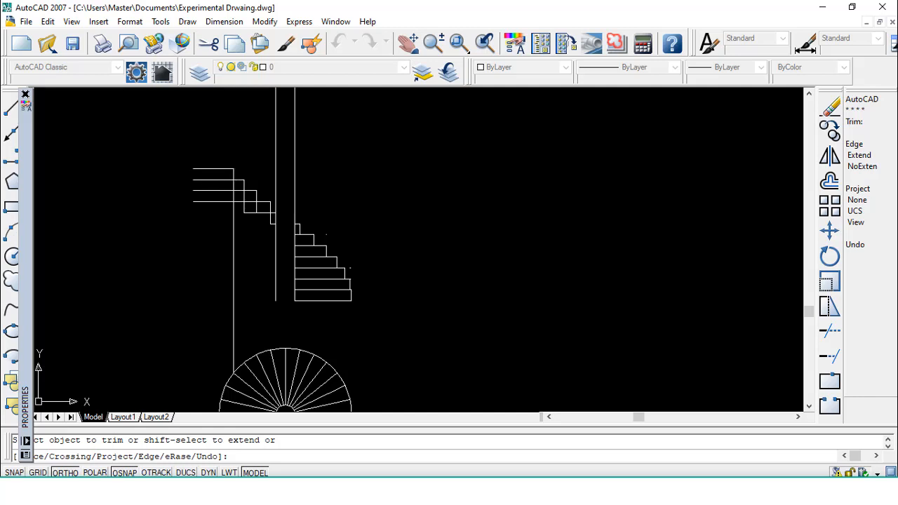
pyautogui.press('Escape')
# Trim a gap in the fourth projection line below the steps and erase its leftover running down to the plan.
pyautogui.press('Return')
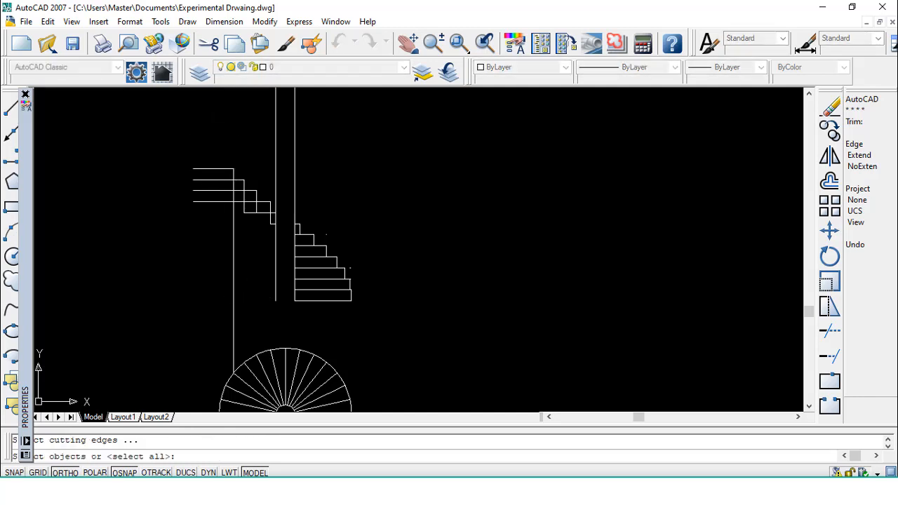
pyautogui.press('Return')
pyautogui.click(234, 238)
pyautogui.press('Escape')
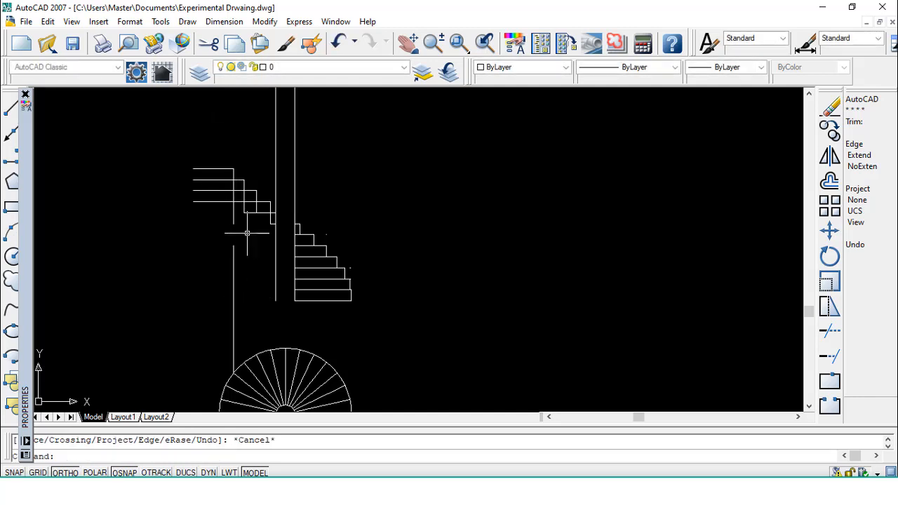
pyautogui.write('e')
pyautogui.press('Return')
pyautogui.press('Escape')
# Trim the fourth riser's tail below the lowest of the long horizontal step lines.
pyautogui.write('tr')
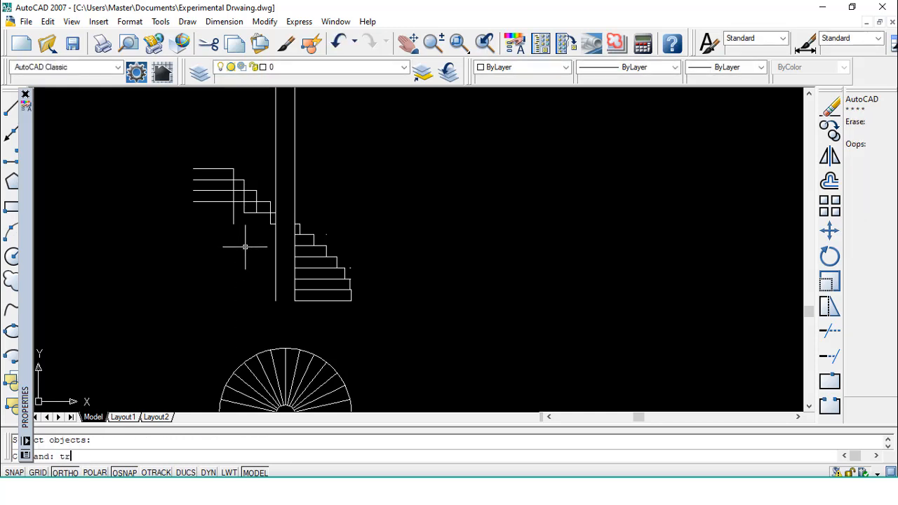
pyautogui.press('Return')
pyautogui.press('Return')
pyautogui.click(234, 208)
pyautogui.press('Escape')
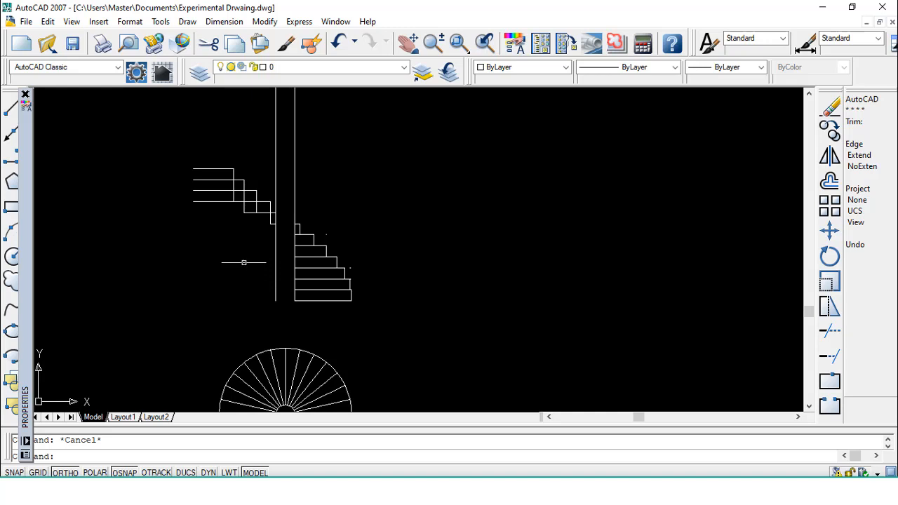
# Draw a vertical projection line from the fifth radial line left of the plan's upright one up past the top step line.
pyautogui.write('l')
pyautogui.press('Return')
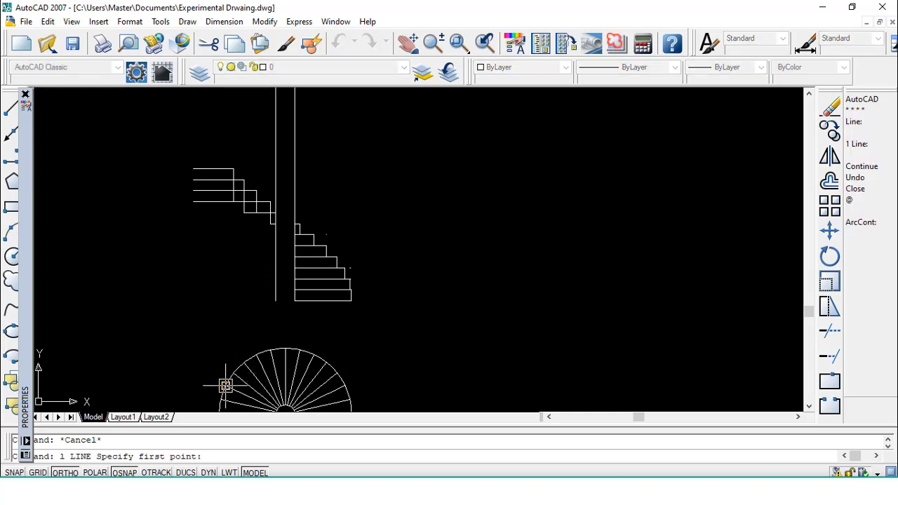
pyautogui.click(226, 383)
pyautogui.click(218, 143)
pyautogui.press('Escape')
# Trim the second-highest step line left of the fifth projection line, and the projection line just above the top step line.
pyautogui.write('tr')
pyautogui.press('Return')
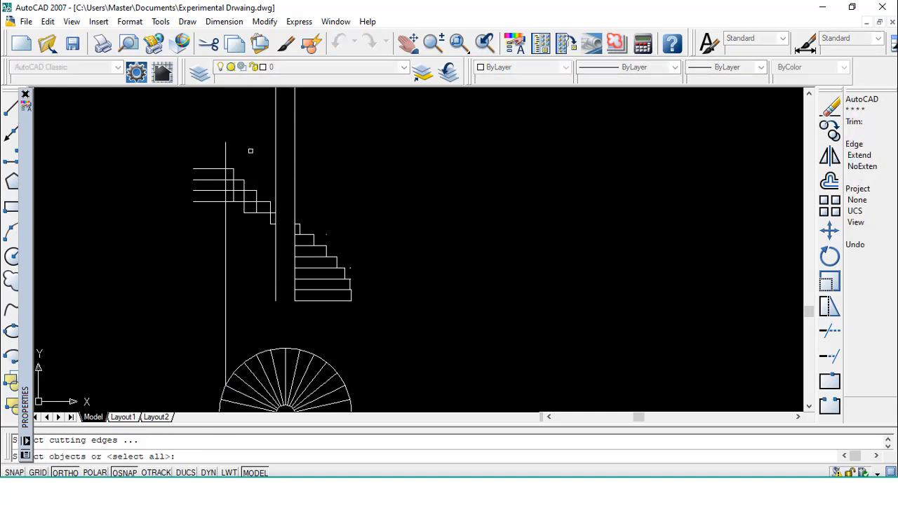
pyautogui.press('Return')
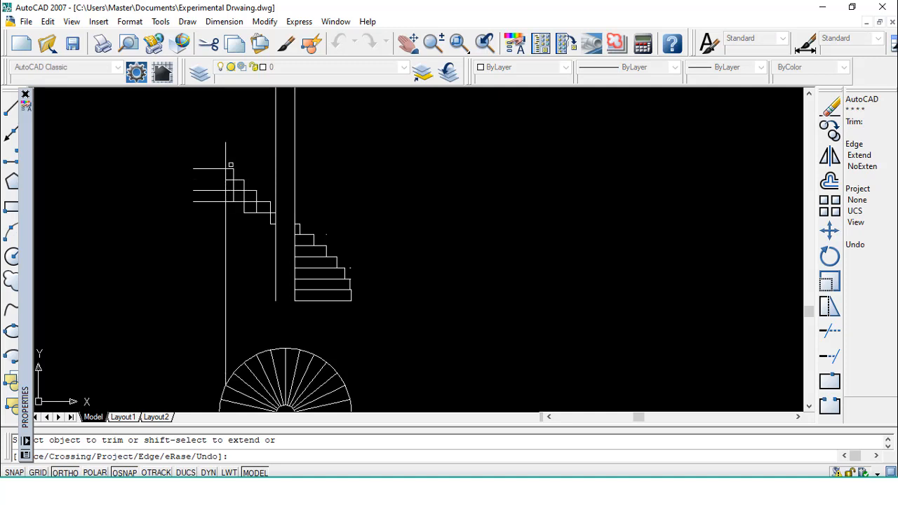
pyautogui.click(226, 163)
pyautogui.press('Escape')
# Erase the leftover piece of the fifth projection line above the top step line.
pyautogui.write('e')
pyautogui.press('Return')
pyautogui.click(243, 151)
pyautogui.click(223, 145)
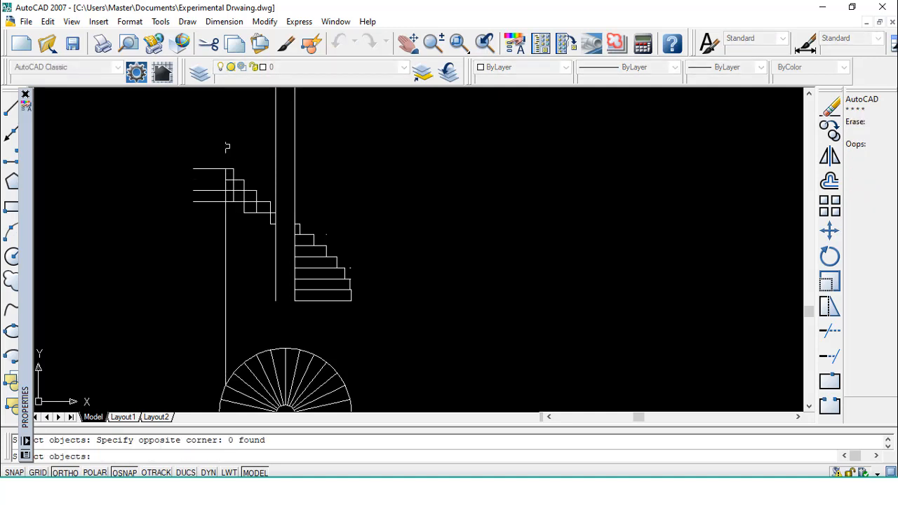
pyautogui.press('Return')
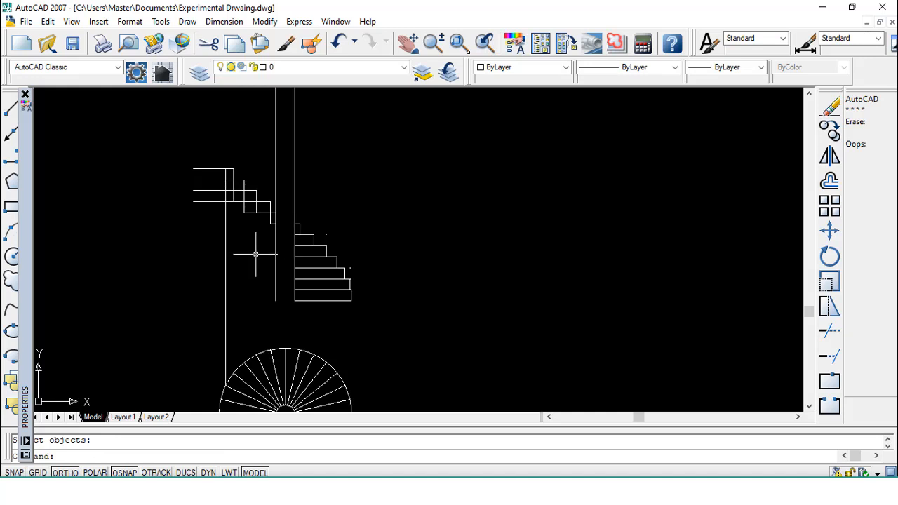
# Trim the fifth projection line below the lowest long step line and erase its leftover running down to the plan.
pyautogui.write('tr')
pyautogui.press('Return')
pyautogui.press('Return')
pyautogui.press('Escape')
pyautogui.write('e')
pyautogui.press('Return')
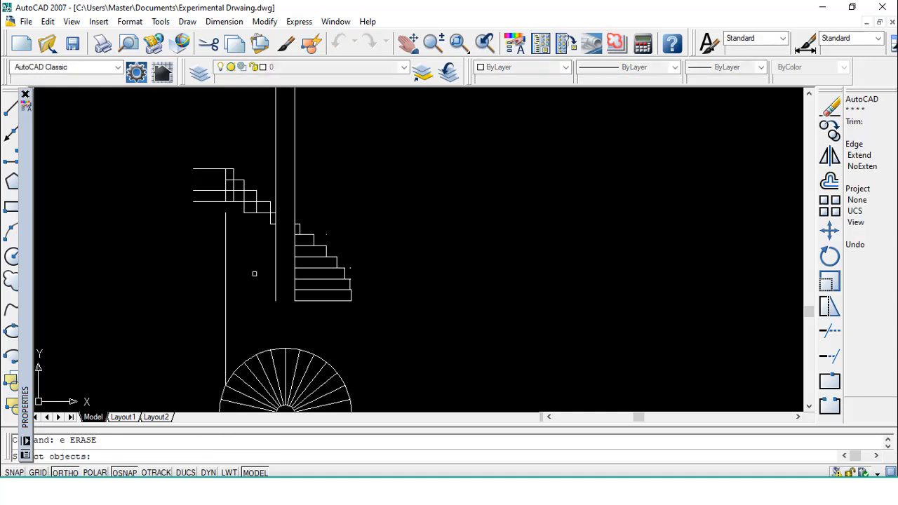
pyautogui.click(225, 235)
pyautogui.press('Return')
# Draw a vertical projection line from the sixth radial line left of the plan's upright one up past the top step line.
pyautogui.write('l')
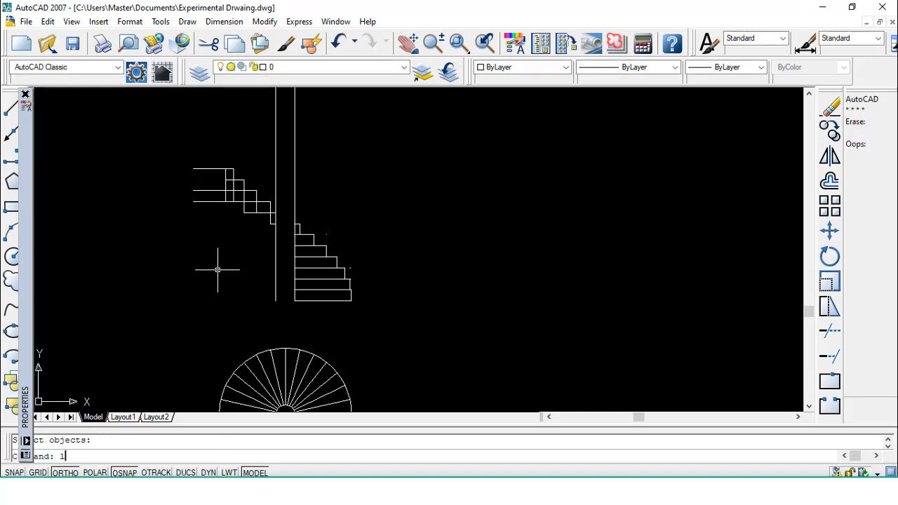
pyautogui.press('Return')
pyautogui.click(220, 396)
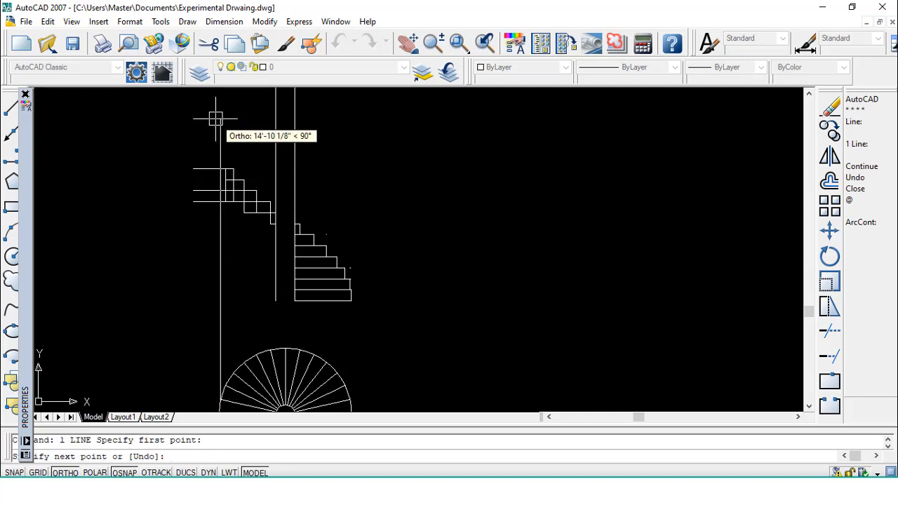
pyautogui.click(215, 119)
pyautogui.press('Escape')
# Trim the top step line and the lower long step lines where they project left of the sixth projection line.
pyautogui.write('tr')
pyautogui.press('Return')
pyautogui.press('Return')
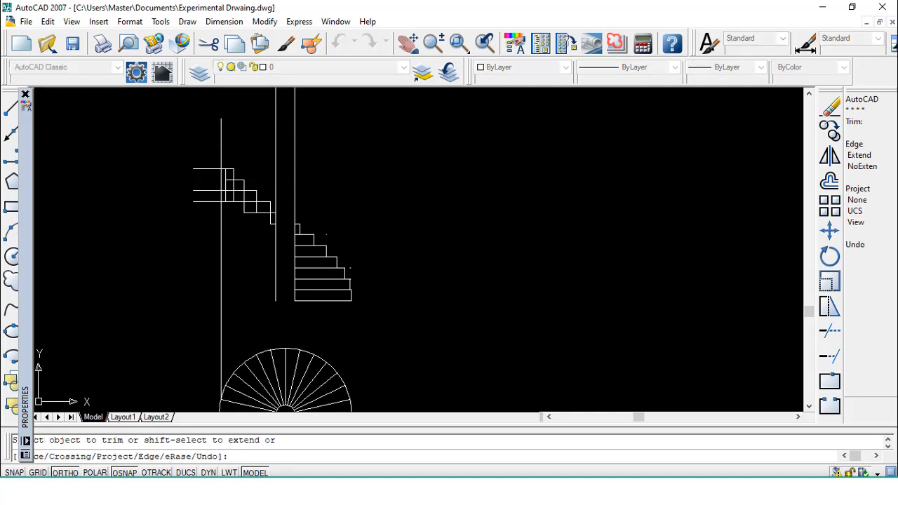
pyautogui.click(209, 202)
pyautogui.click(208, 169)
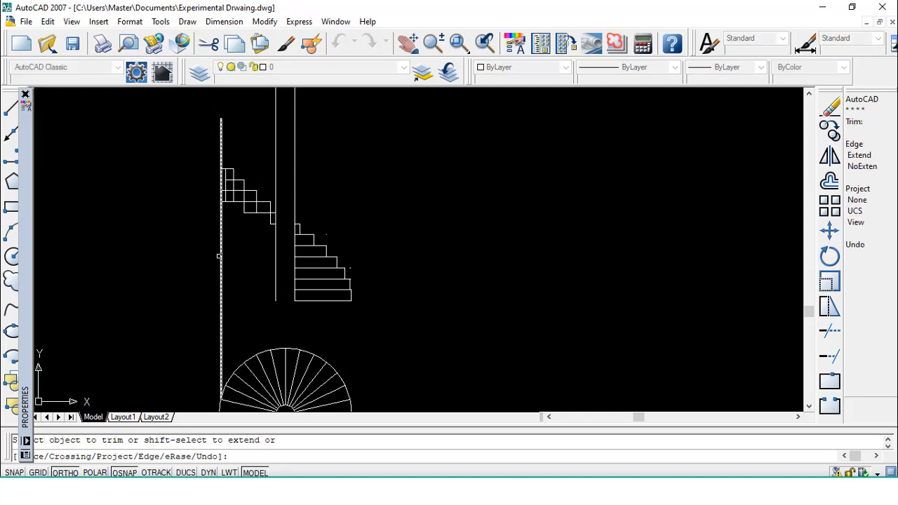
# Erase the lower part of the sixth projection line running down to the plan.
pyautogui.press('Escape')
pyautogui.write('e')
pyautogui.press('Return')
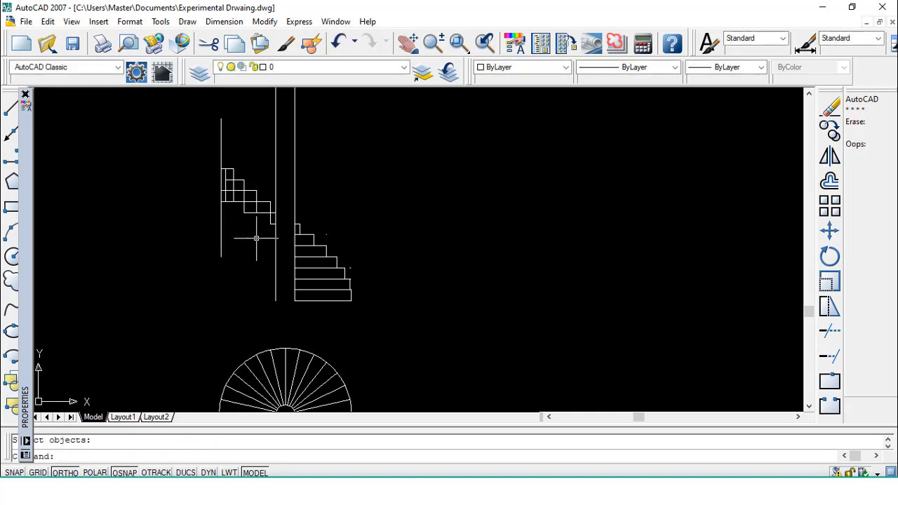
# Extend the lowest step lines left of the pole out to the sixth projection line.
pyautogui.write('x')
pyautogui.press('Return')
pyautogui.press('Return')
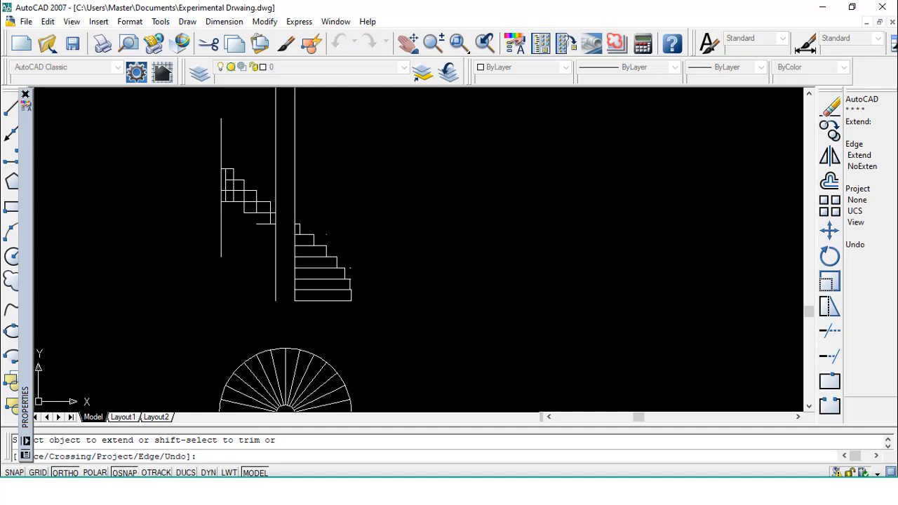
pyautogui.click(245, 224)
pyautogui.press('Escape')
# Trim the pieces of the vertical projection lines that cross the steps below the stair profile left of the pole.
pyautogui.write('tr')
pyautogui.press('Return')
pyautogui.press('Return')
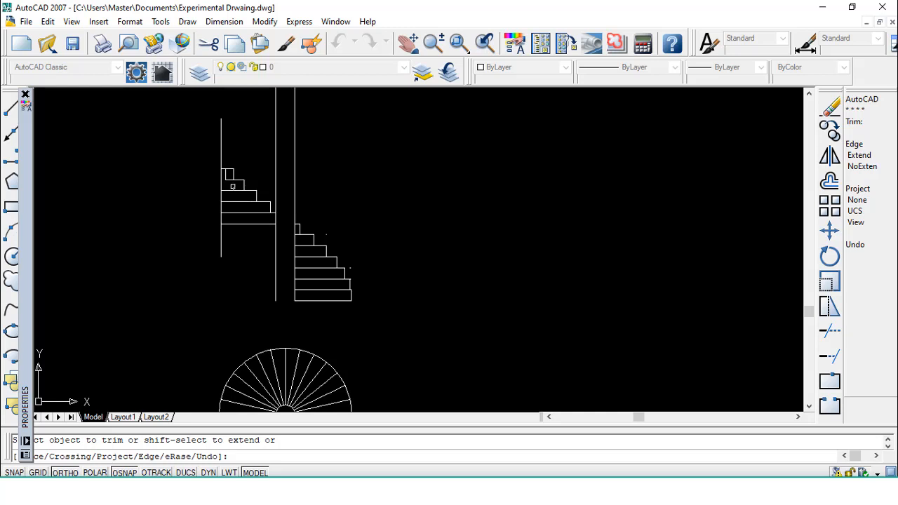
pyautogui.press('Escape')
pyautogui.write('e')
pyautogui.press('Return')
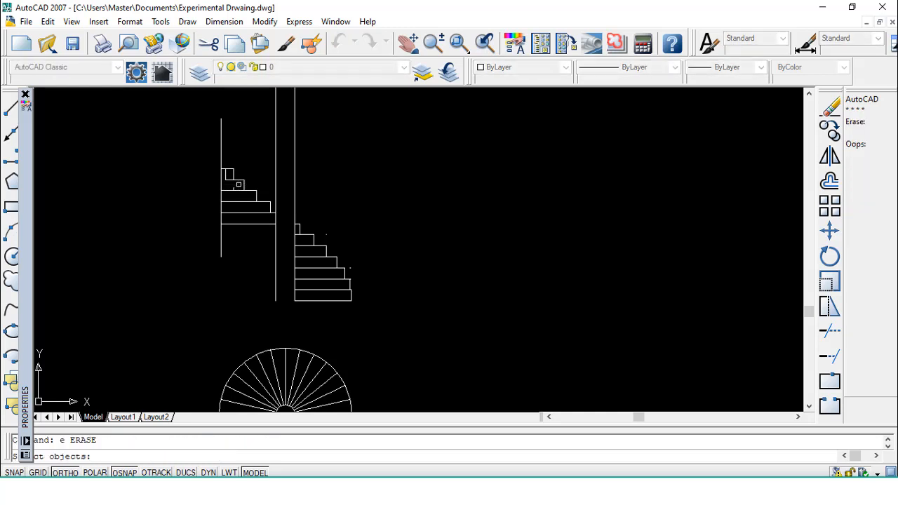
pyautogui.doubleClick(226, 175)
pyautogui.click(226, 174)
pyautogui.press('Escape')
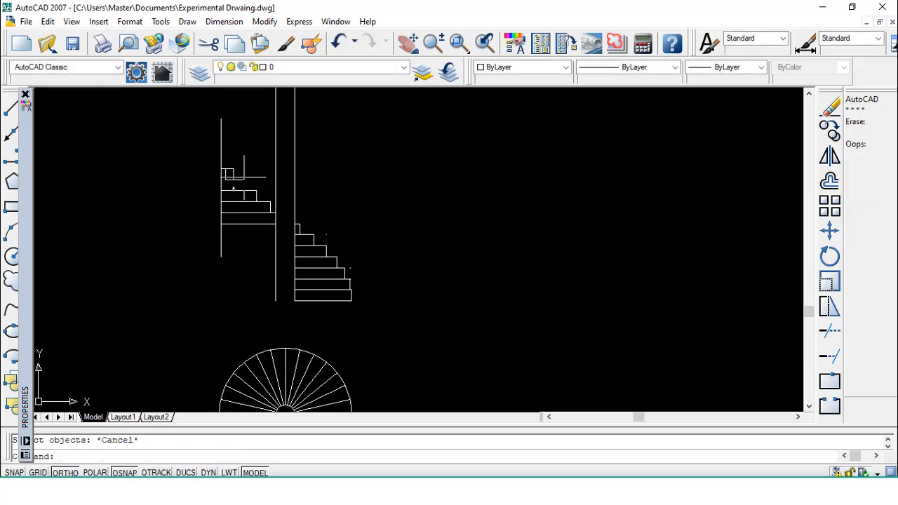
# Trim the top step line between the fourth and fifth projection lines.
pyautogui.write('tr')
pyautogui.press('Return')
pyautogui.press('Return')
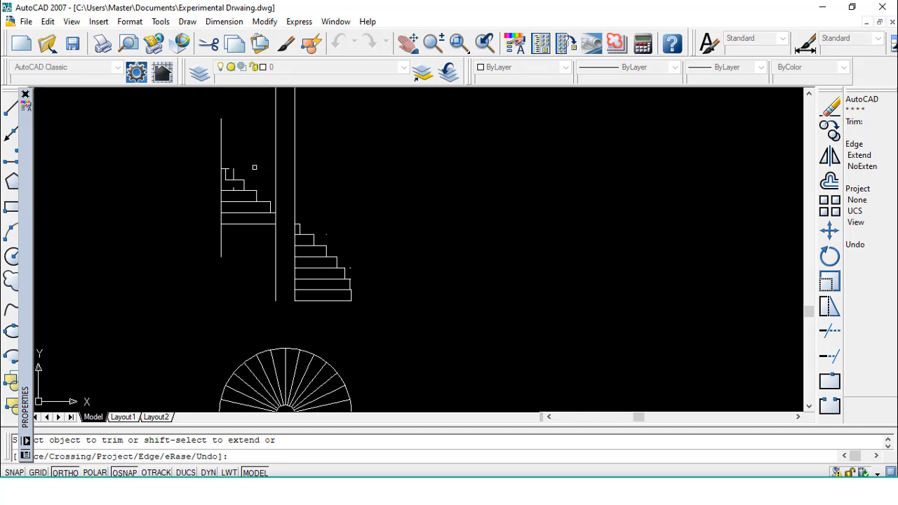
pyautogui.press('Escape')
# Erase the two short leftover pieces of the fourth projection line.
pyautogui.write('e')
pyautogui.press('Return')
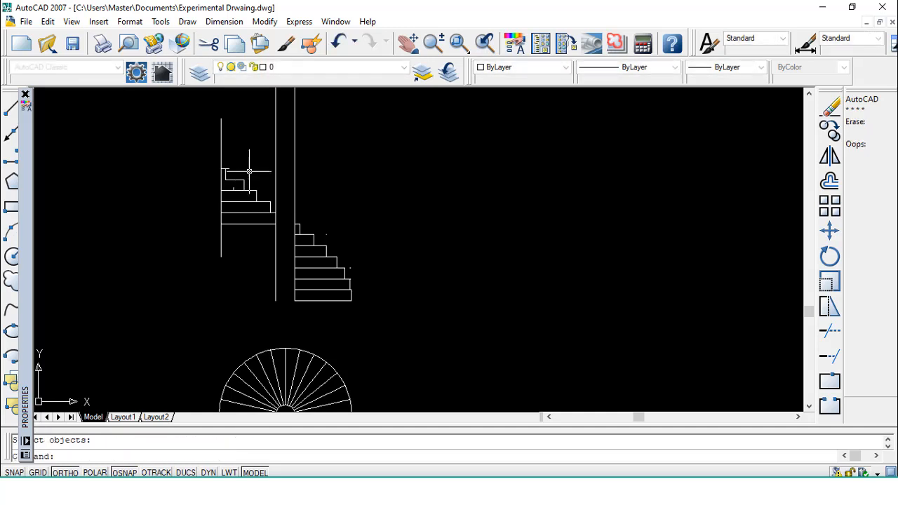
pyautogui.click(234, 188)
pyautogui.press('Return')
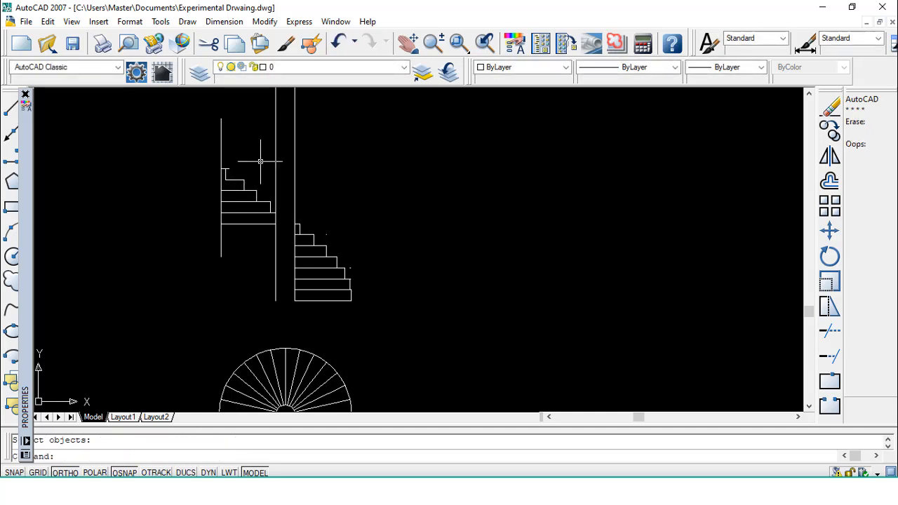
# Trim the remaining stub of the top step line just right of the fifth projection line.
pyautogui.write('tr')
pyautogui.press('Return')
pyautogui.press('Return')
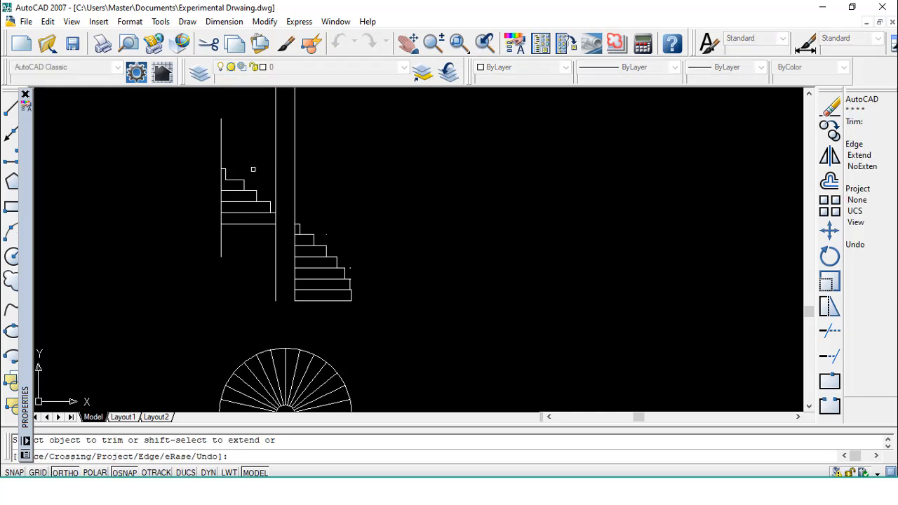
pyautogui.press('Return')
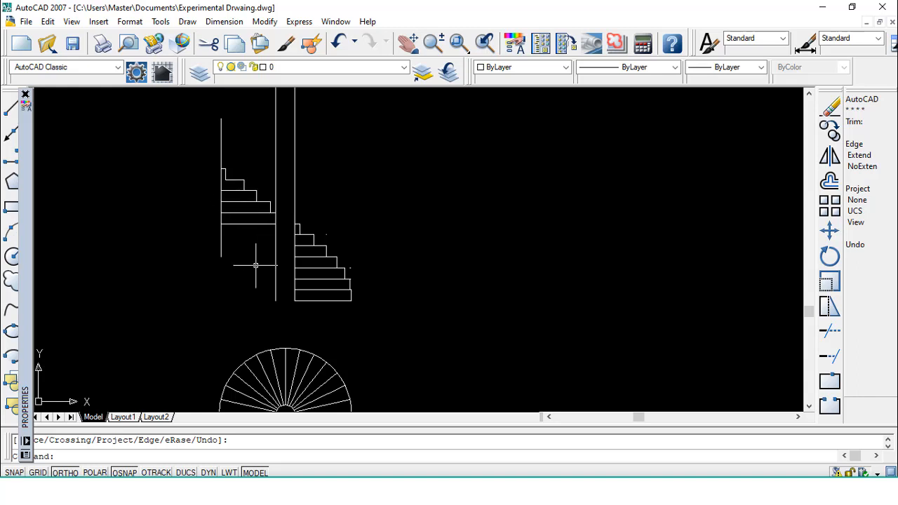
# Extend the upper step lines, including the top one, right to the central pole's near edge.
pyautogui.write('ex')
pyautogui.press('Return')
pyautogui.press('Return')
pyautogui.click(267, 203)
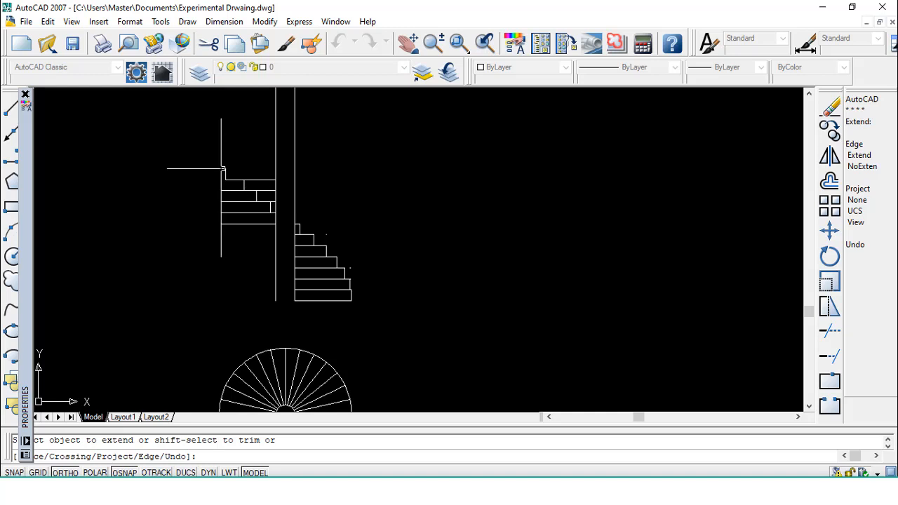
pyautogui.scroll(5, 192, 162)
pyautogui.click(308, 183)
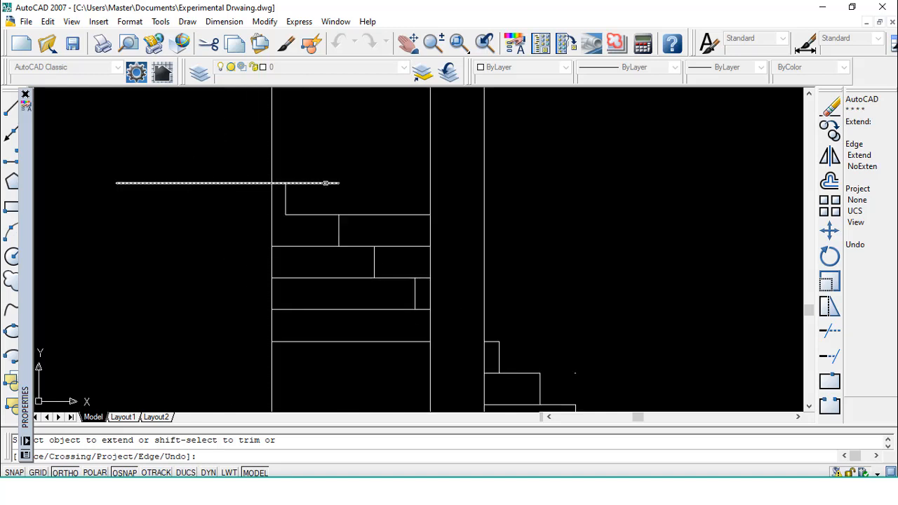
pyautogui.click(329, 183)
pyautogui.click(378, 183)
pyautogui.click(409, 183)
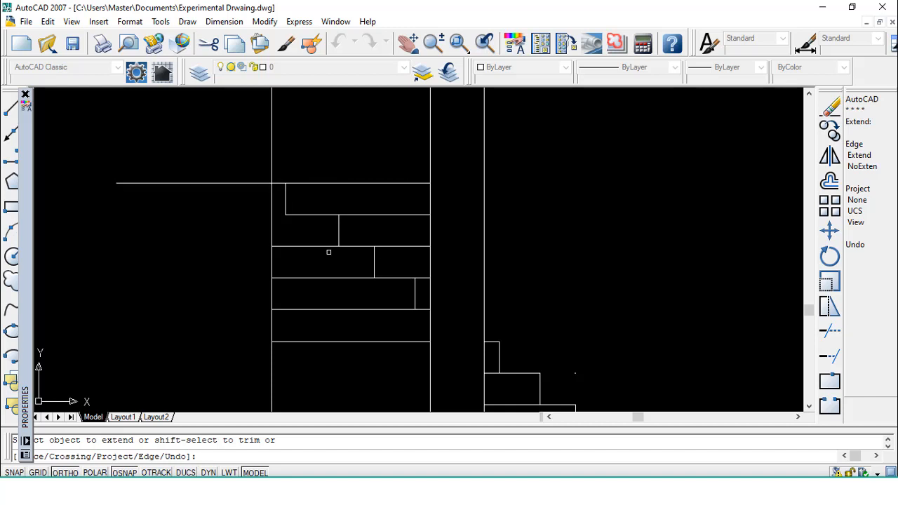
# Erase the lowest long step line left of the central pole.
pyautogui.scroll(-4, 317, 252)
pyautogui.scroll(-2, 318, 252)
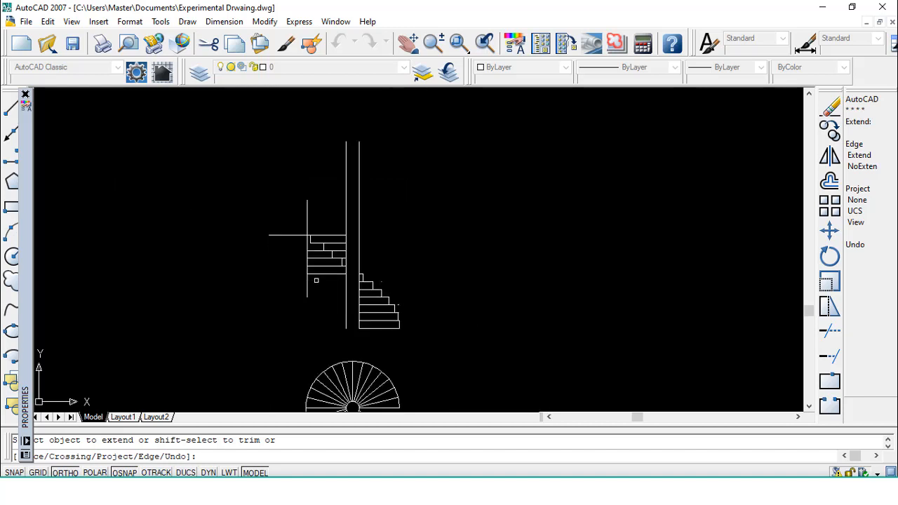
pyautogui.press('Escape')
pyautogui.write('e')
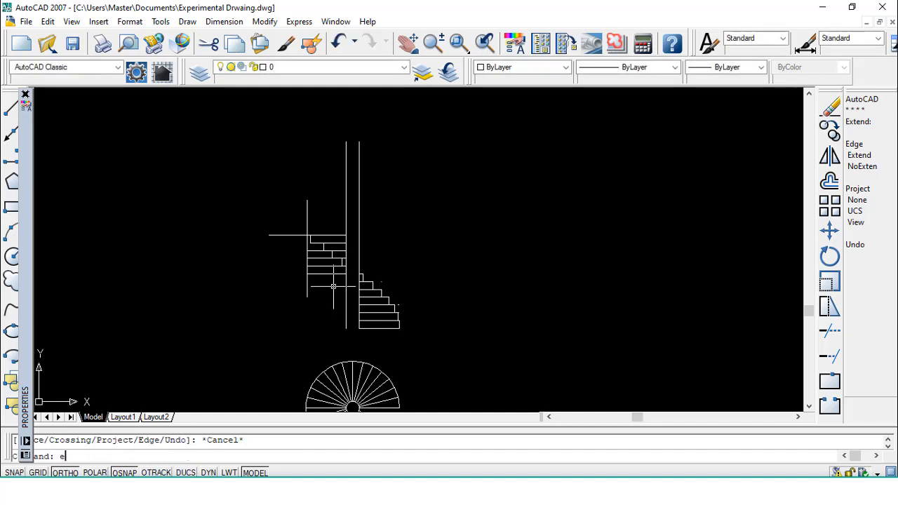
pyautogui.press('Return')
pyautogui.press('Escape')
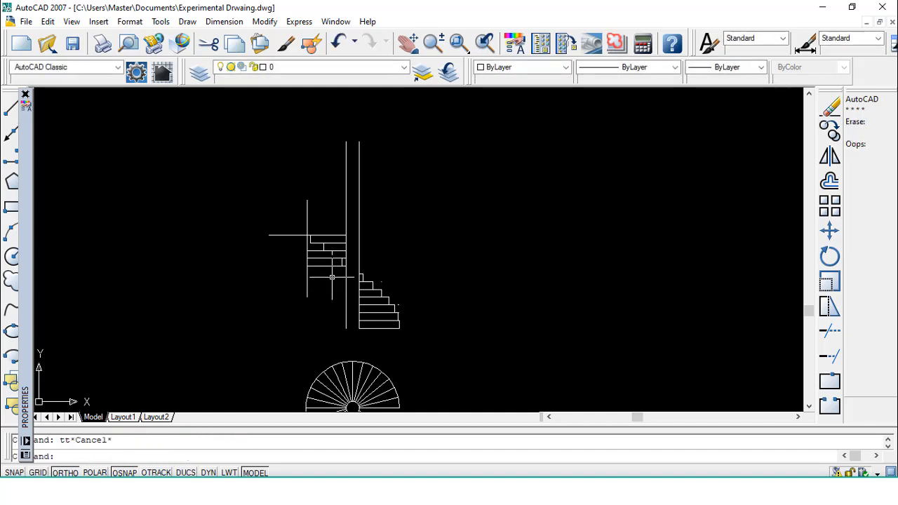
# Trim the step lines below the inverted step profile and the top step line left of the sixth projection line.
pyautogui.write('tr')
pyautogui.press('Return')
pyautogui.press('Return')
pyautogui.click(336, 265)
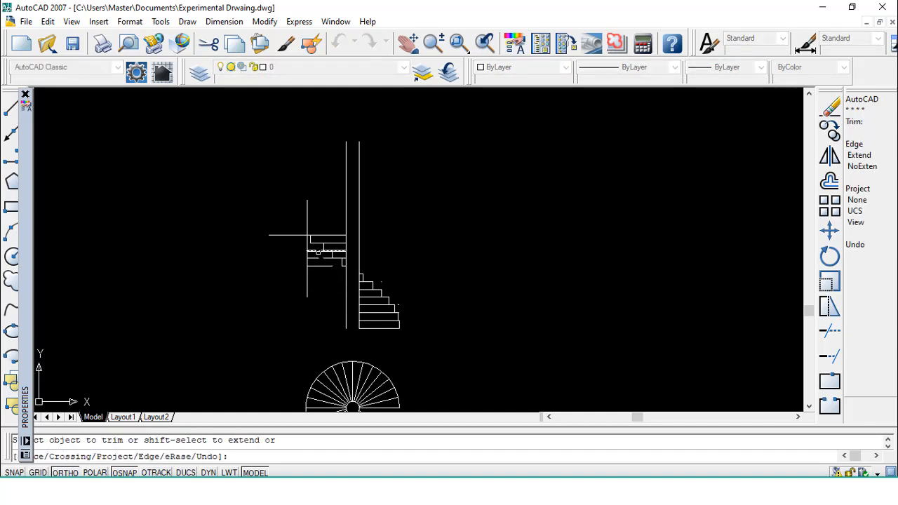
pyautogui.click(296, 235)
pyautogui.press('Escape')
pyautogui.press('Escape')
# Erase the sixth vertical projection line beside the left-hand steps.
pyautogui.scroll(-4, 293, 257)
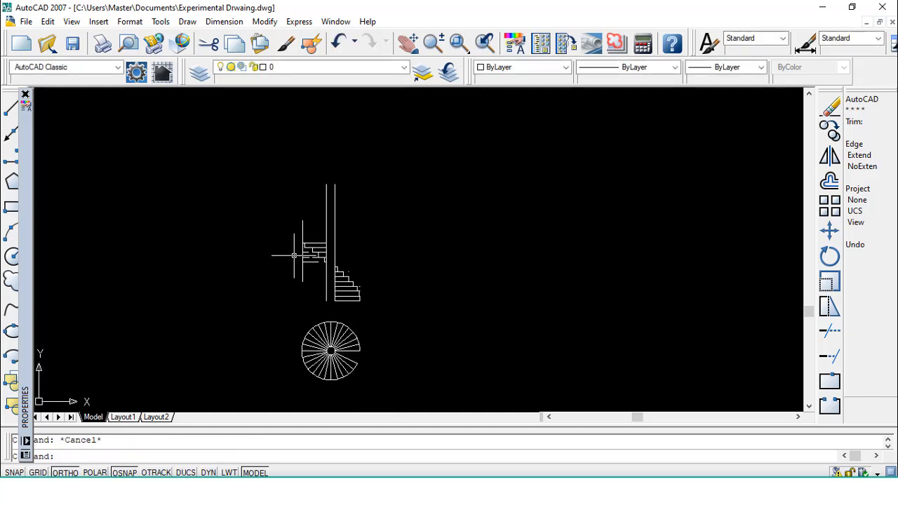
pyautogui.scroll(5, 293, 249)
pyautogui.scroll(2, 292, 249)
pyautogui.write('e')
pyautogui.press('Return')
pyautogui.click(308, 213)
pyautogui.press('Return')
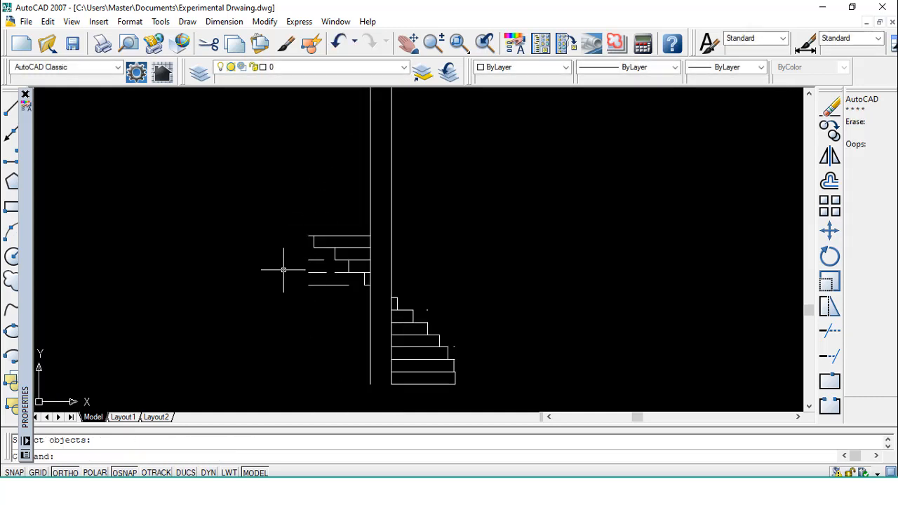
pyautogui.write('e')
pyautogui.press('Return')
pyautogui.click(313, 272)
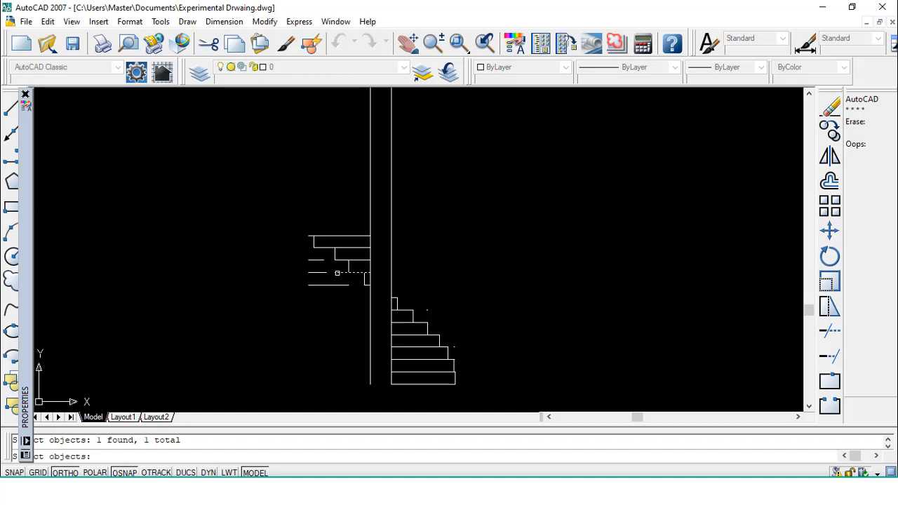
pyautogui.press('Escape')
# Erase the three loose horizontal step-line pieces remaining left of the inverted steps.
pyautogui.write('e')
pyautogui.press('Return')
pyautogui.click(319, 285)
pyautogui.press('Return')
pyautogui.write('e')
pyautogui.press('Return')
pyautogui.click(312, 273)
pyautogui.press('Return')
pyautogui.write('e')
pyautogui.press('Return')
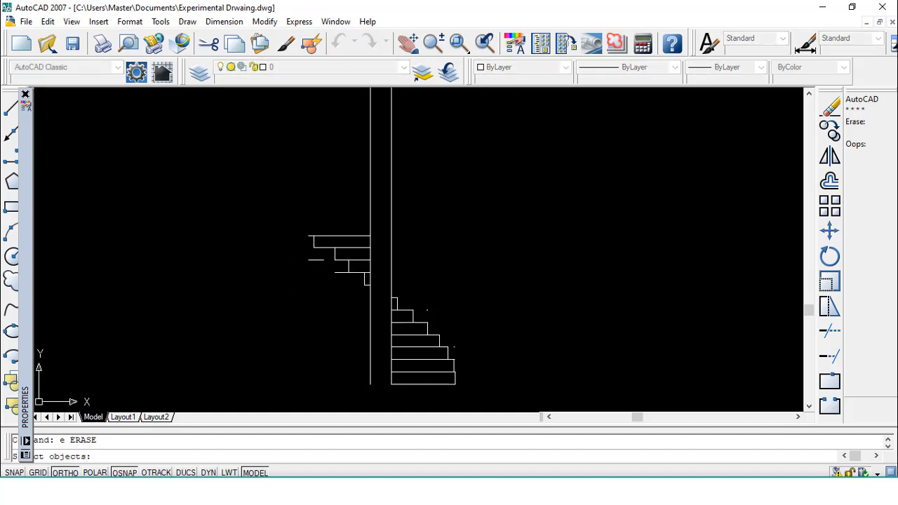
pyautogui.click(322, 263)
pyautogui.click(318, 259)
pyautogui.press('Return')
# Trim the stub of the second-lowest step line left of its riser and the top step line's overhang past the outermost riser.
pyautogui.write('tr')
pyautogui.press('Return')
pyautogui.press('Return')
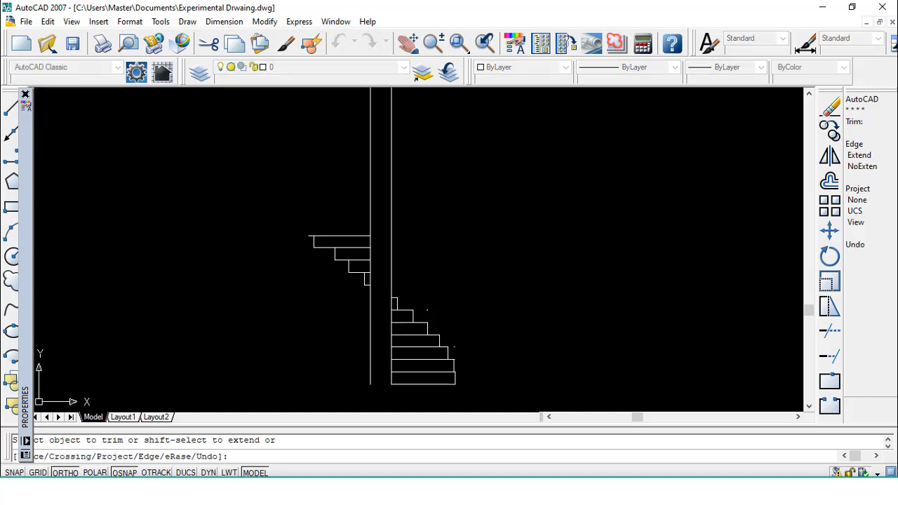
pyautogui.press('Escape')
pyautogui.write('tr')
pyautogui.press('Return')
pyautogui.press('Return')
pyautogui.click(308, 236)
pyautogui.press('Escape')
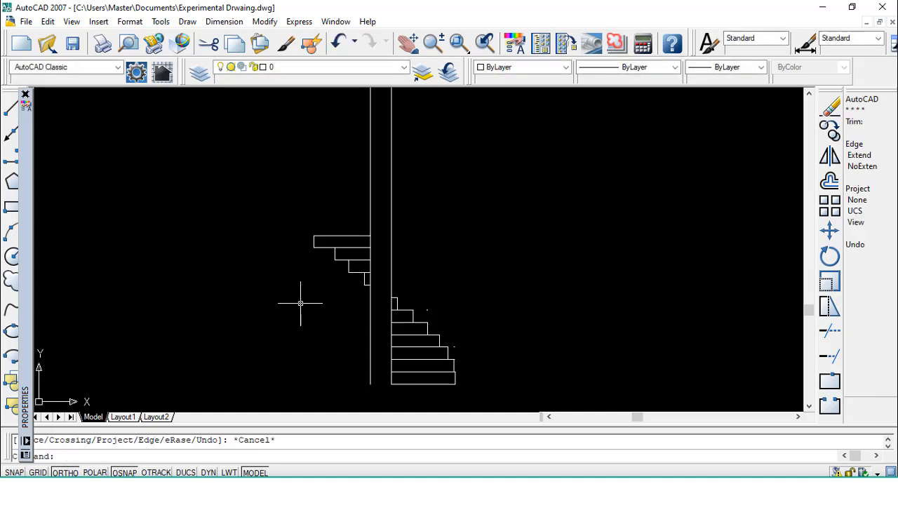
# Draw a vertical projection line from the fourth radial line left of the plan's upright one up past the top step line.
pyautogui.scroll(-2, 327, 273)
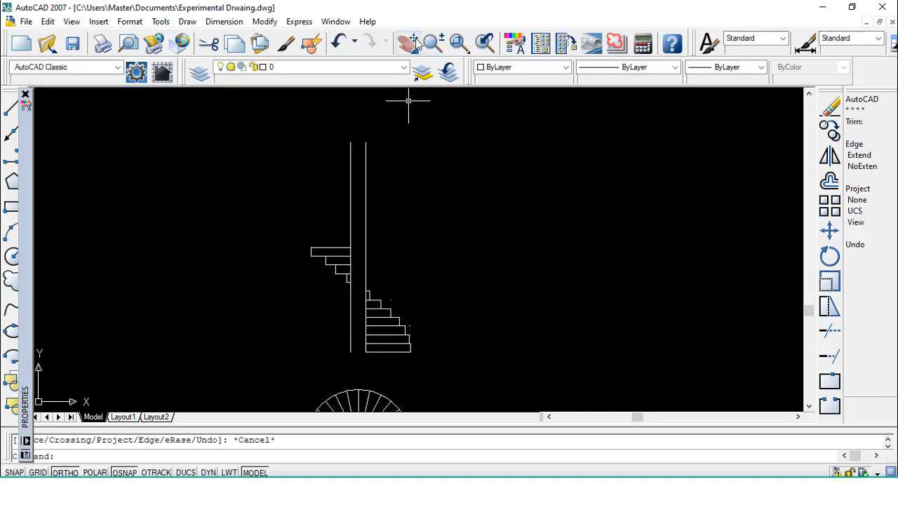
pyautogui.click(416, 41)
pyautogui.moveTo(343, 278)
pyautogui.mouseDown()
pyautogui.moveTo(343, 240)
pyautogui.moveTo(363, 200)
pyautogui.mouseUp()
pyautogui.press('Escape')
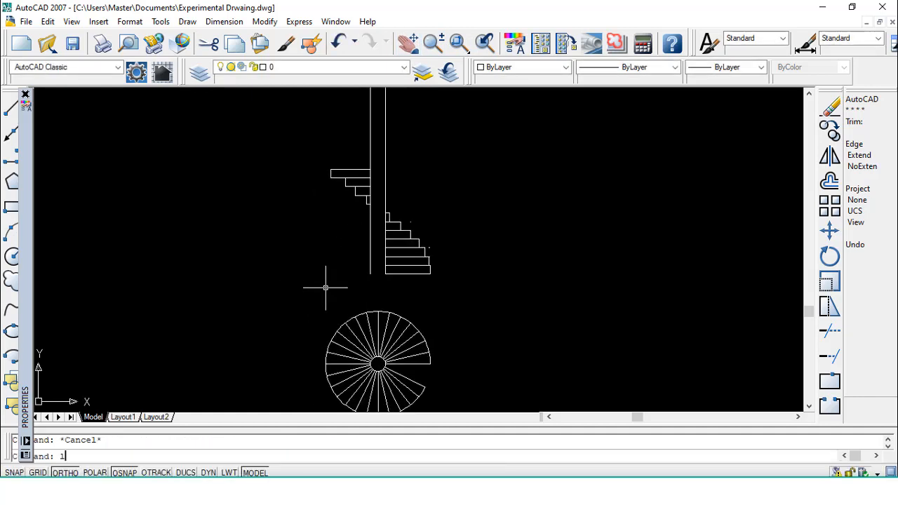
pyautogui.write('l')
pyautogui.press('Return')
pyautogui.click(337, 327)
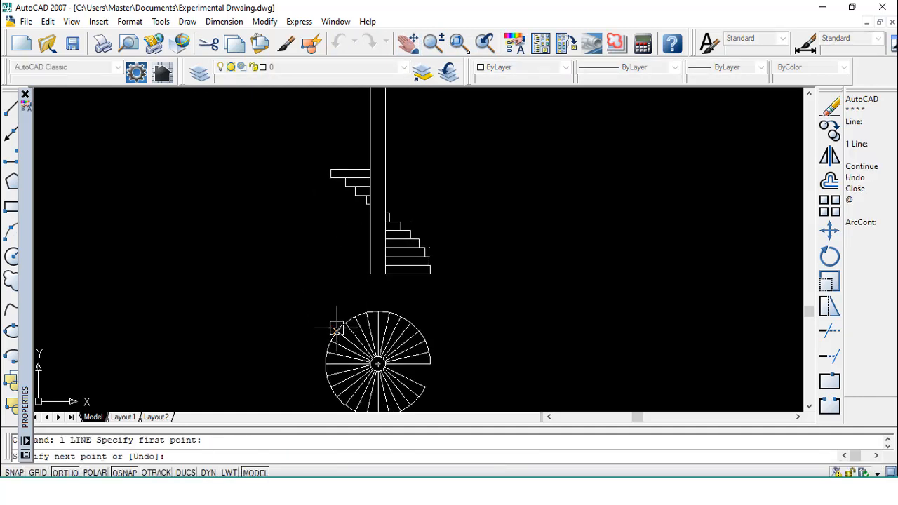
pyautogui.click(337, 144)
pyautogui.press('Escape')
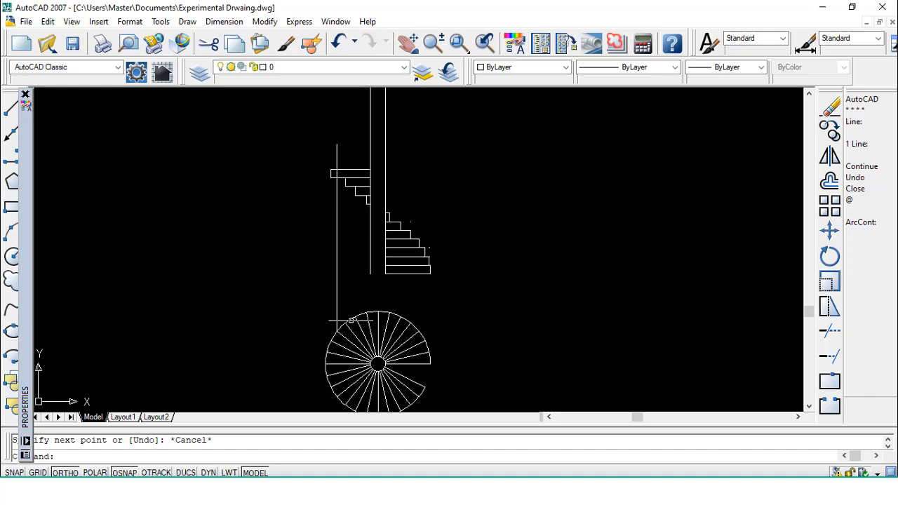
# Draw another vertical projection line from the fifth radial line left of the upright one up past the top step line.
pyautogui.write('l')
pyautogui.press('Return')
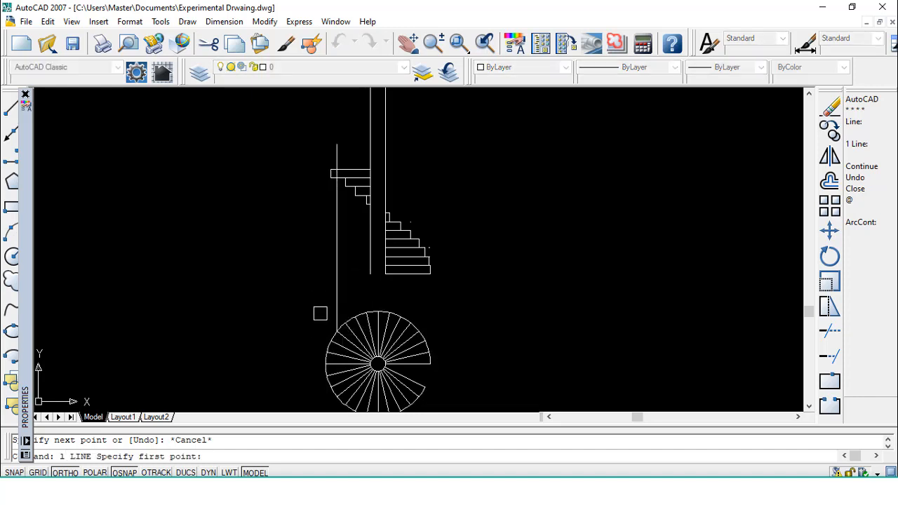
pyautogui.click(331, 340)
pyautogui.click(327, 129)
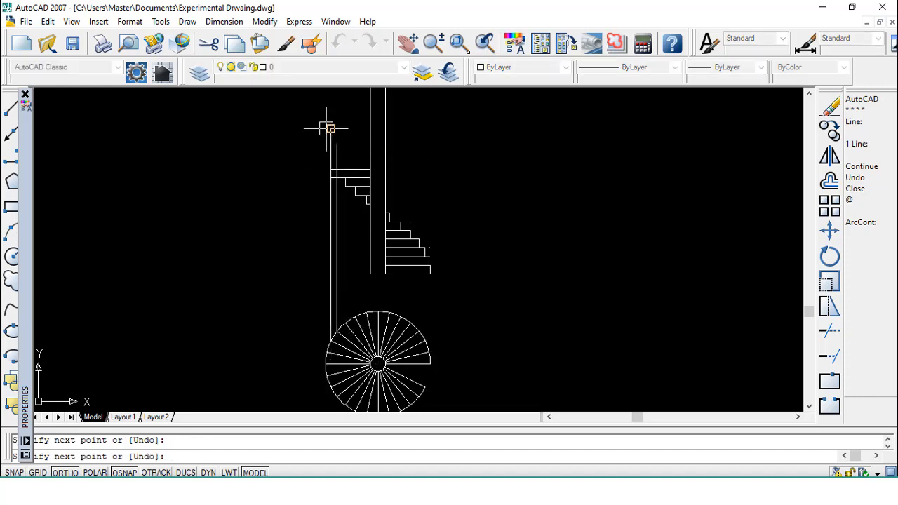
pyautogui.press('Escape')
# Redraw the vertical projection line from the sixth radial line left of the upright one up beyond the other projection lines.
pyautogui.write('l')
pyautogui.press('Return')
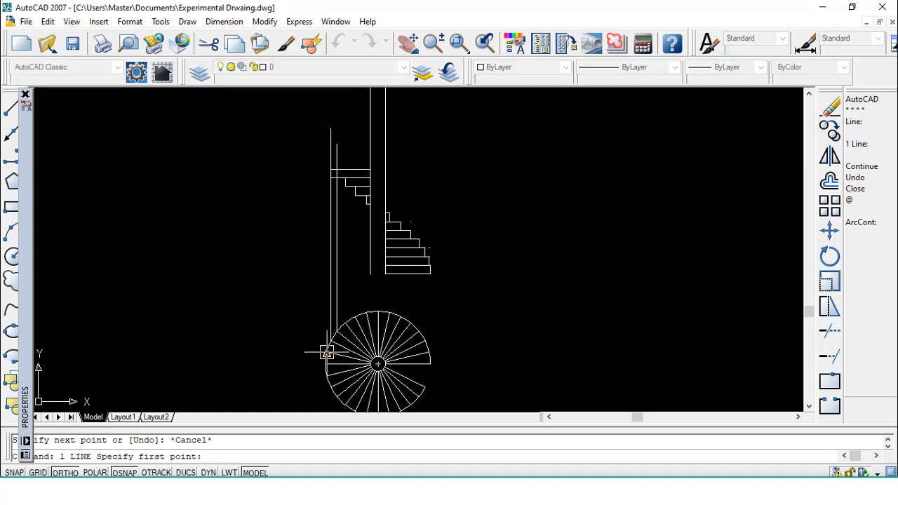
pyautogui.click(327, 353)
pyautogui.click(327, 130)
pyautogui.press('Escape')
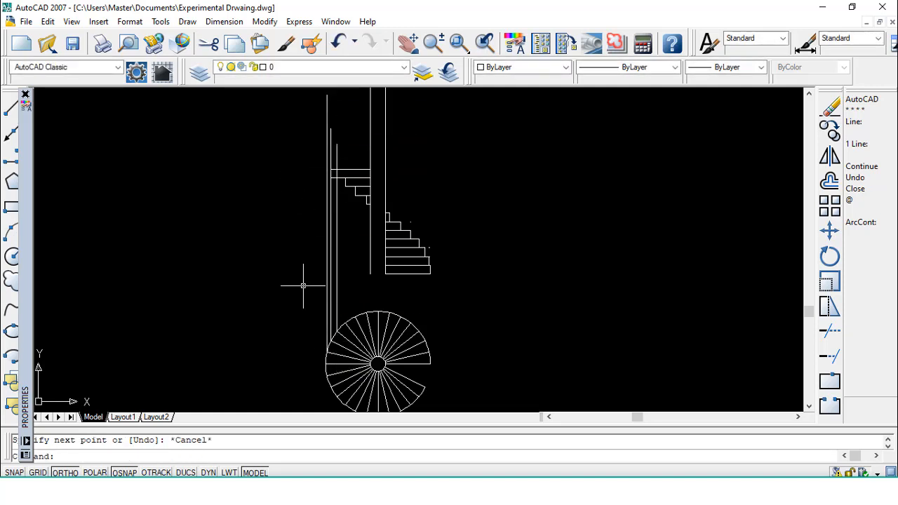
# Offset the top step line upward by 7" twice to add two more step lines beside the pole.
pyautogui.write('o')
pyautogui.press('Return')
pyautogui.write('7"')
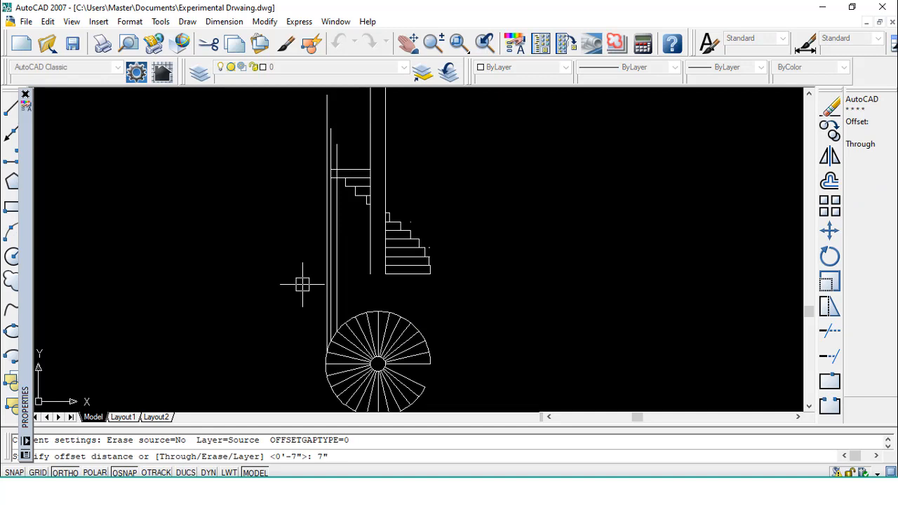
pyautogui.press('Return')
pyautogui.click(343, 164)
pyautogui.click(351, 160)
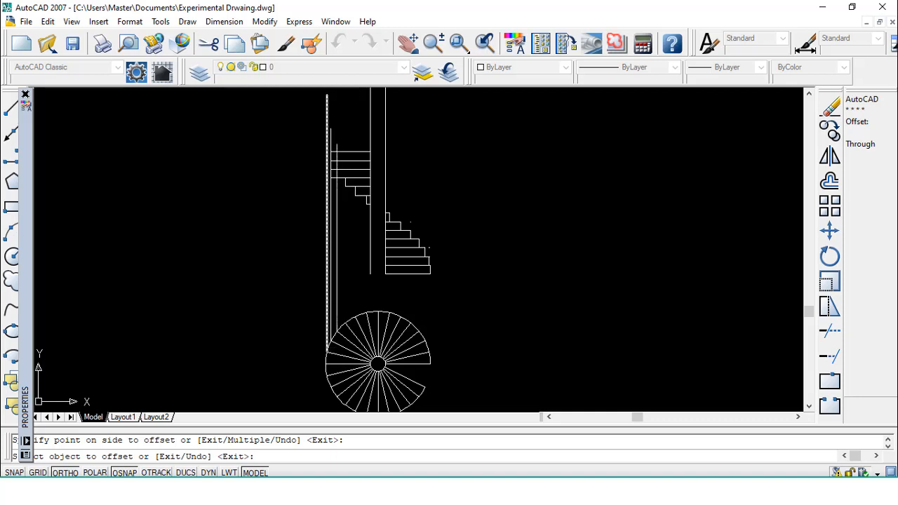
# Extend the new top step line outward to the outermost vertical projection line.
pyautogui.press('Escape')
pyautogui.write('t')
pyautogui.press('Escape')
pyautogui.write('ex')
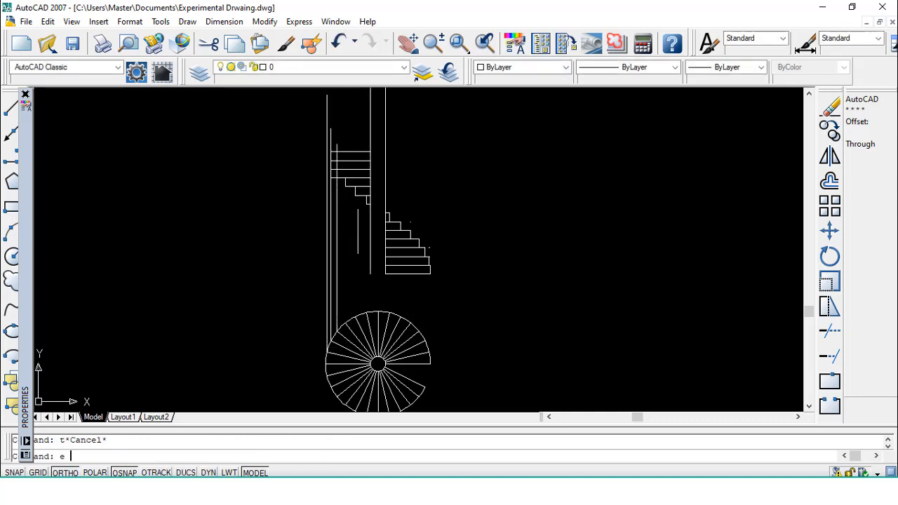
pyautogui.press('Return')
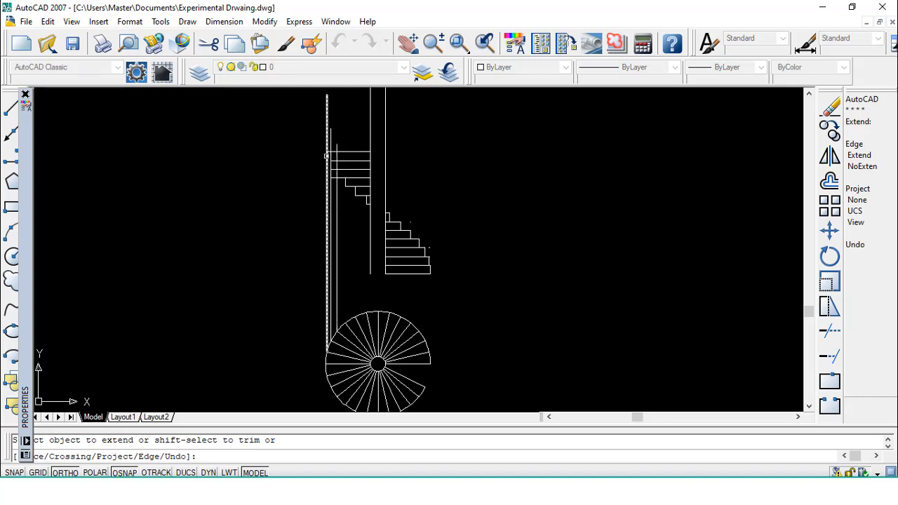
# Trim the projection lines just above the top step line and the outermost one between the second- and fourth-highest step lines.
pyautogui.press('Escape')
pyautogui.write('tr')
pyautogui.press('Return')
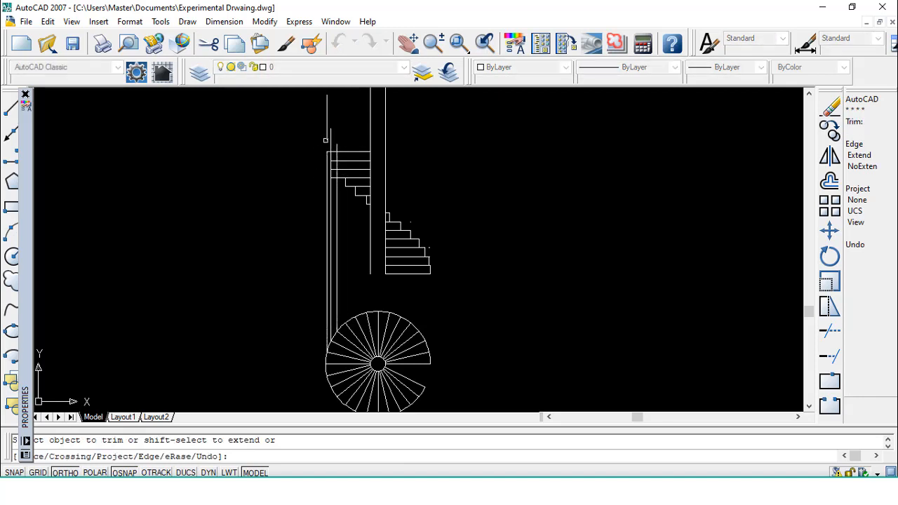
pyautogui.click(330, 141)
pyautogui.press('Escape')
# Extend the second-highest step line outward to the outermost projection line to close the top step.
pyautogui.scroll(3, 302, 164)
pyautogui.write('ex')
pyautogui.press('Return')
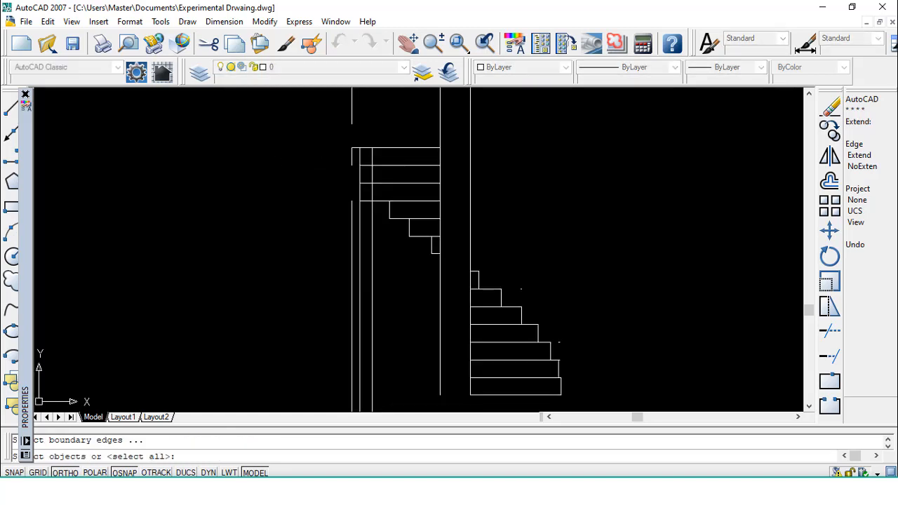
pyautogui.press('Return')
pyautogui.press('Escape')
# Trim the middle projection line inside the top step and the innermost one down to the fourth-highest step line.
pyautogui.write('tr')
pyautogui.press('Return')
pyautogui.press('Return')
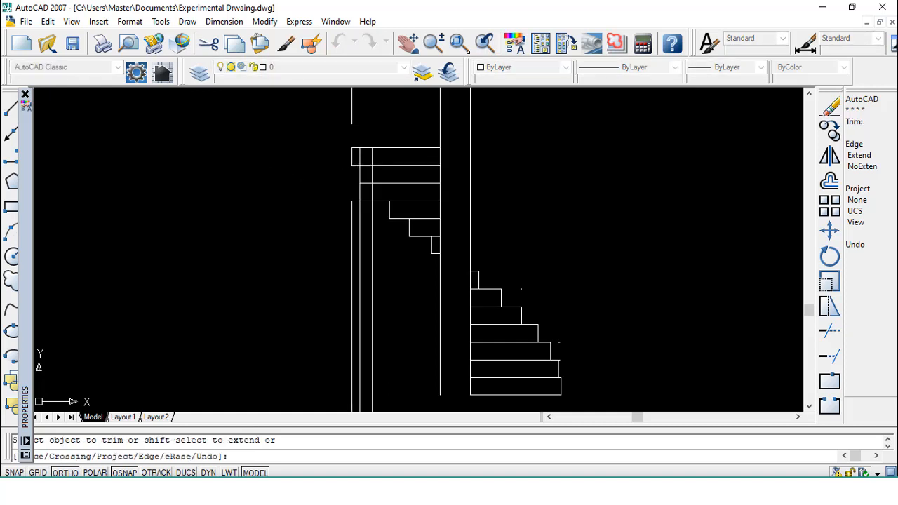
pyautogui.click(360, 157)
pyautogui.click(372, 157)
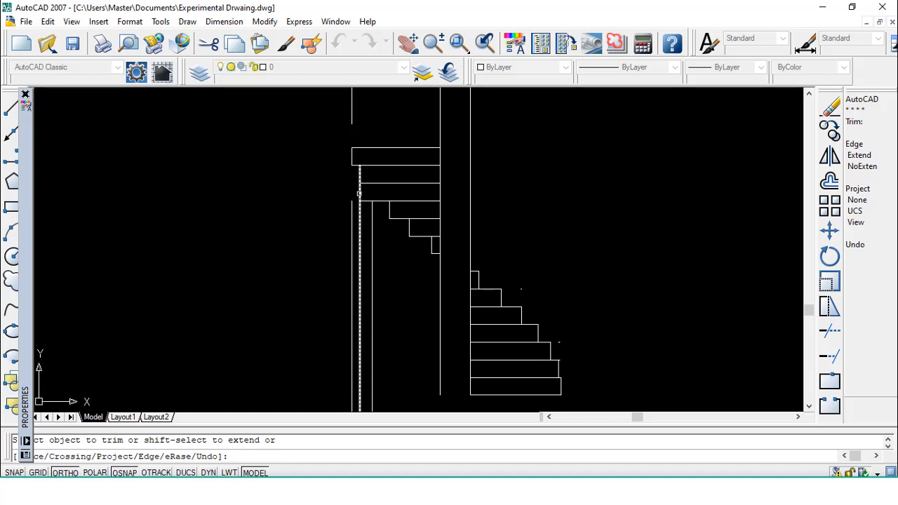
# Extend the innermost projection line back up to the second-highest step line.
pyautogui.press('Escape')
pyautogui.write('ex')
pyautogui.press('Return')
pyautogui.press('Return')
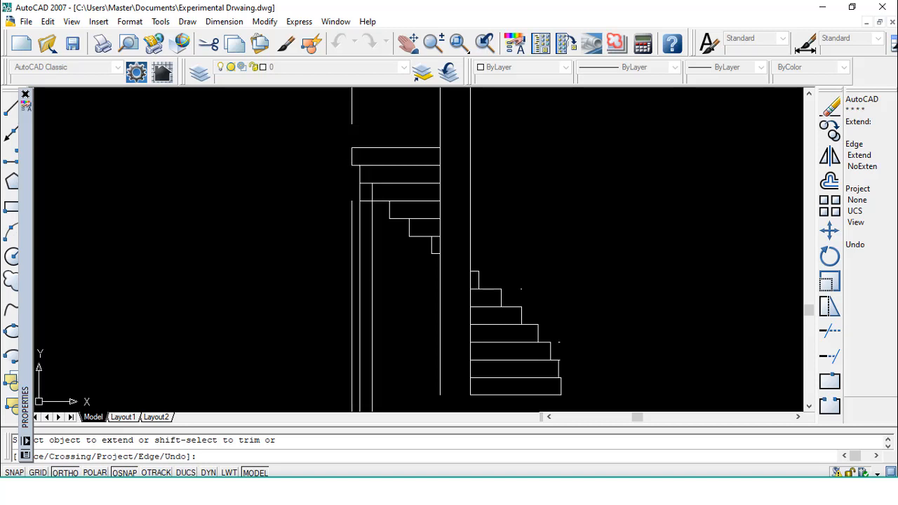
pyautogui.press('Escape')
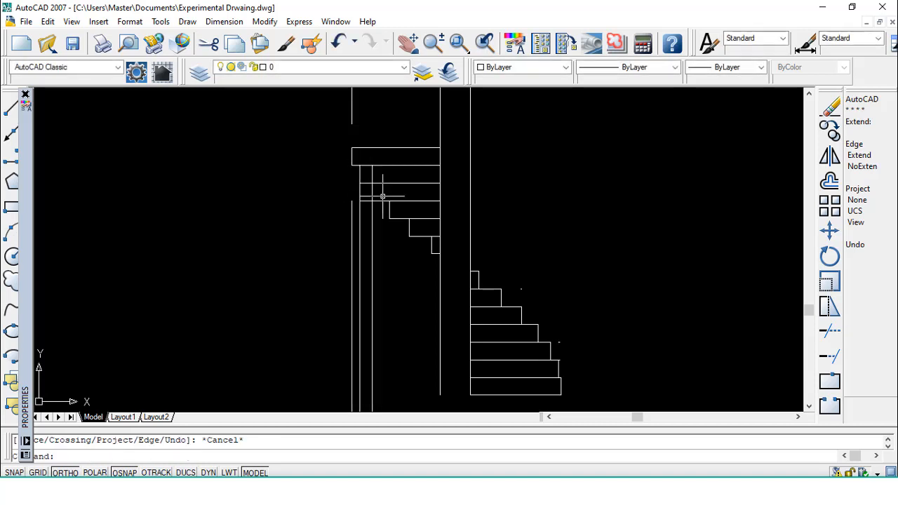
# Trim the innermost projection line above the third-highest step line and the fourth-highest step line's overhang past it.
pyautogui.write('tr')
pyautogui.press('Return')
pyautogui.press('Return')
pyautogui.click(372, 175)
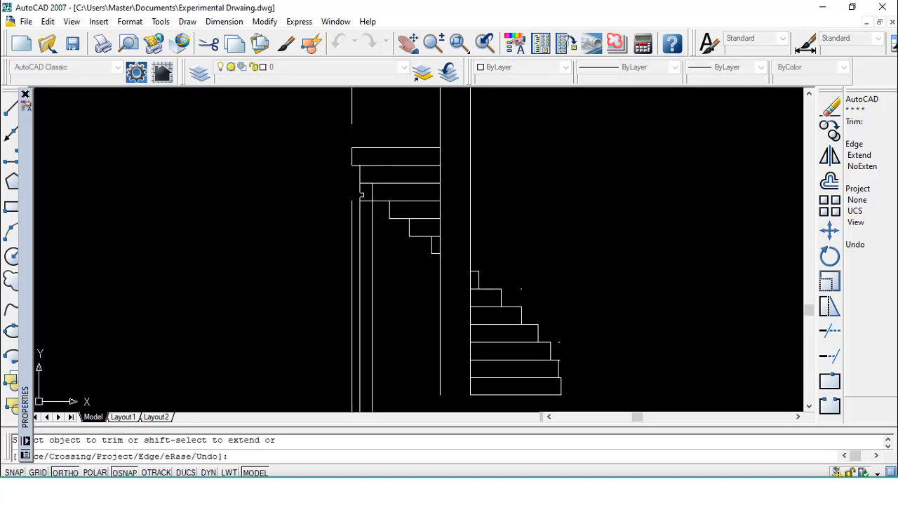
pyautogui.press('Escape')
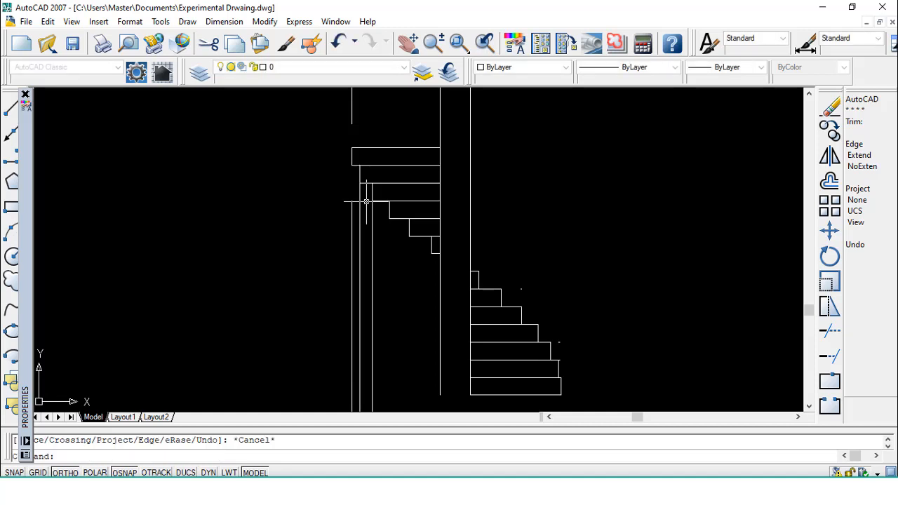
# Erase the outermost projection line below the steps and the two leftover pieces of the middle projection line.
pyautogui.write('e')
pyautogui.press('space')
pyautogui.click(351, 208)
pyautogui.press('space')
pyautogui.write('e')
pyautogui.press('space')
pyautogui.click(360, 208)
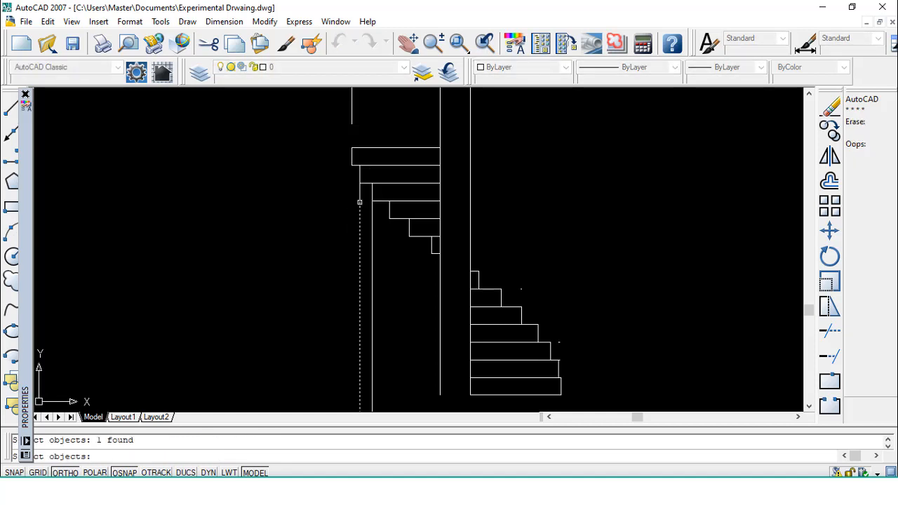
pyautogui.press('space')
pyautogui.write('e')
pyautogui.press('space')
pyautogui.click(360, 196)
pyautogui.press('space')
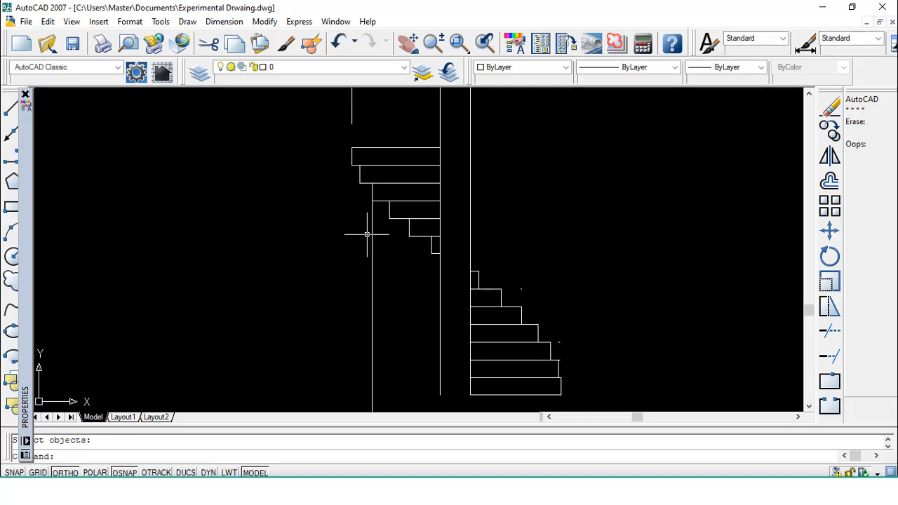
# Trim the innermost projection line below its riser and erase the remainder running down to the plan.
pyautogui.write('tr')
pyautogui.press('space')
pyautogui.press('space')
pyautogui.click(374, 238)
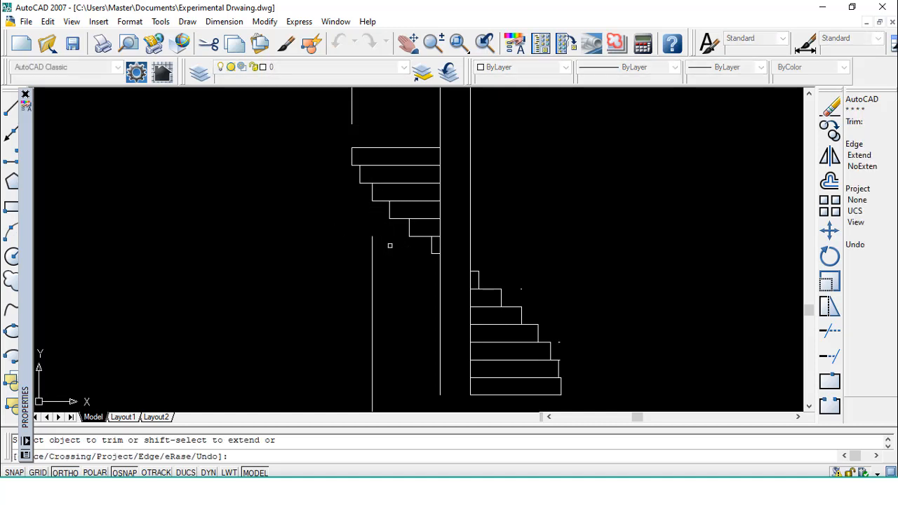
pyautogui.press('Escape')
pyautogui.write('e')
pyautogui.press('space')
pyautogui.click(371, 250)
pyautogui.press('space')
pyautogui.scroll(-3, 369, 246)
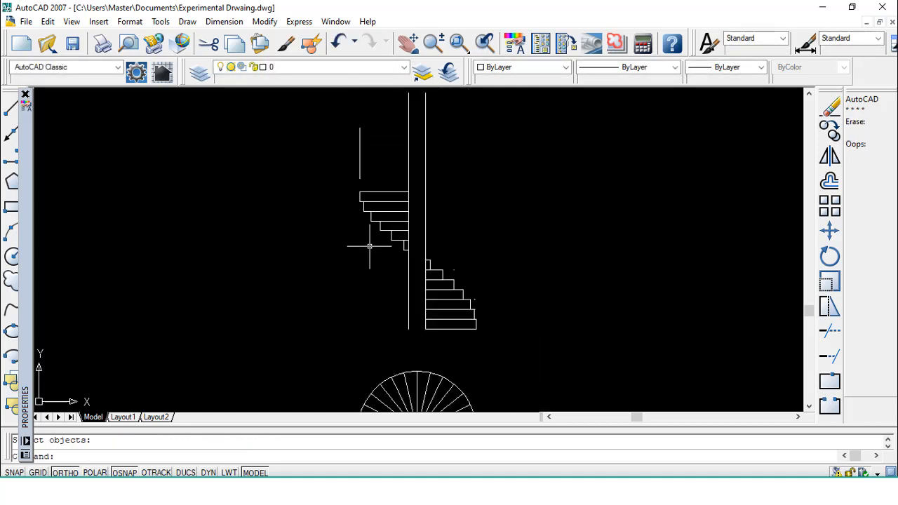
# Erase the leftover piece of the outermost projection line above the top step.
pyautogui.write('e')
pyautogui.press('space')
pyautogui.click(358, 162)
pyautogui.press('space')
pyautogui.write('e')
pyautogui.press('space')
pyautogui.click(372, 174)
pyautogui.click(355, 161)
pyautogui.press('space')
pyautogui.scroll(-2, 521, 226)
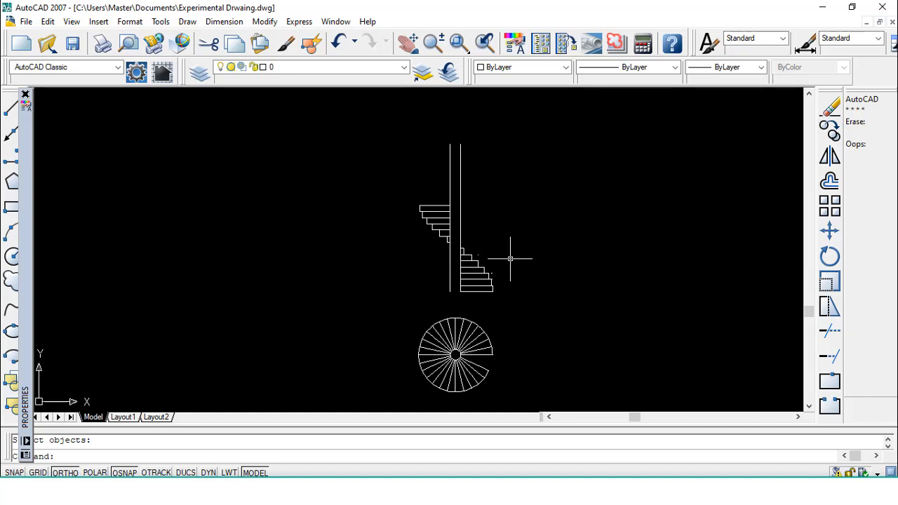
pyautogui.write('ar')
pyautogui.press('Return')
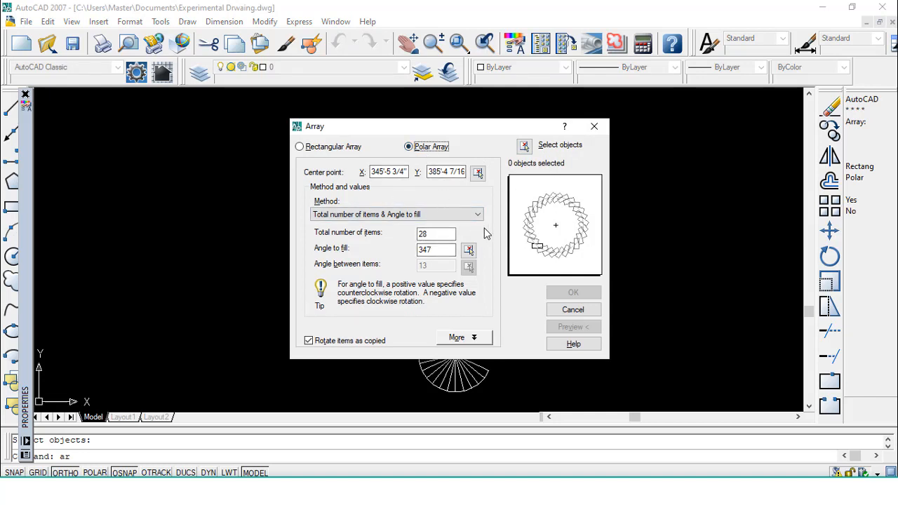
pyautogui.click(524, 146)
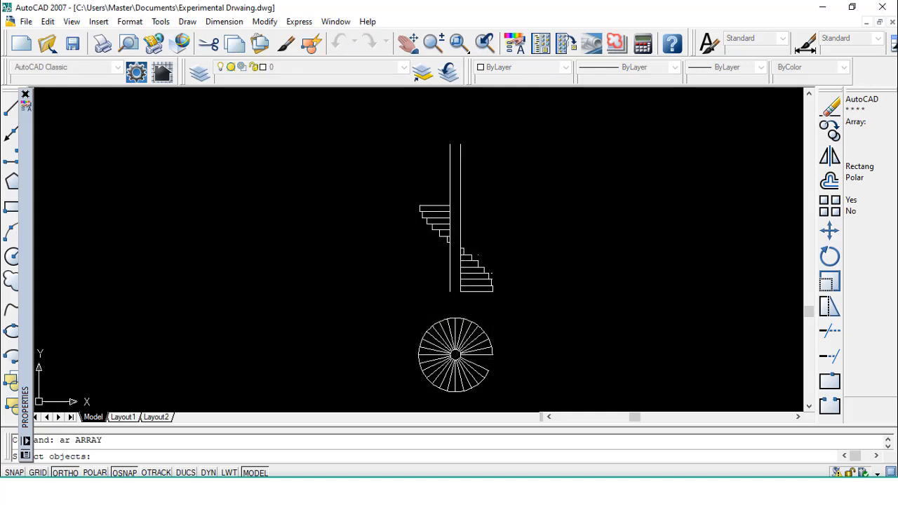
pyautogui.click(523, 307)
pyautogui.click(399, 198)
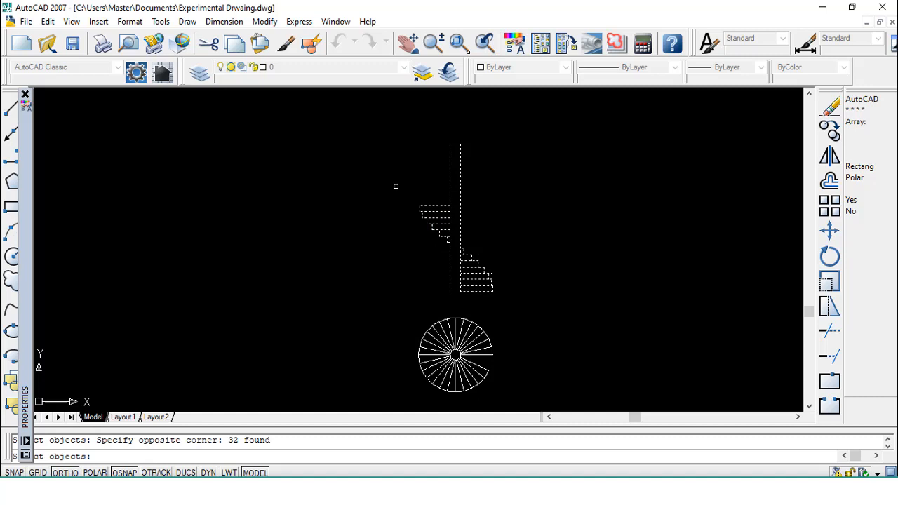
pyautogui.press('Escape')
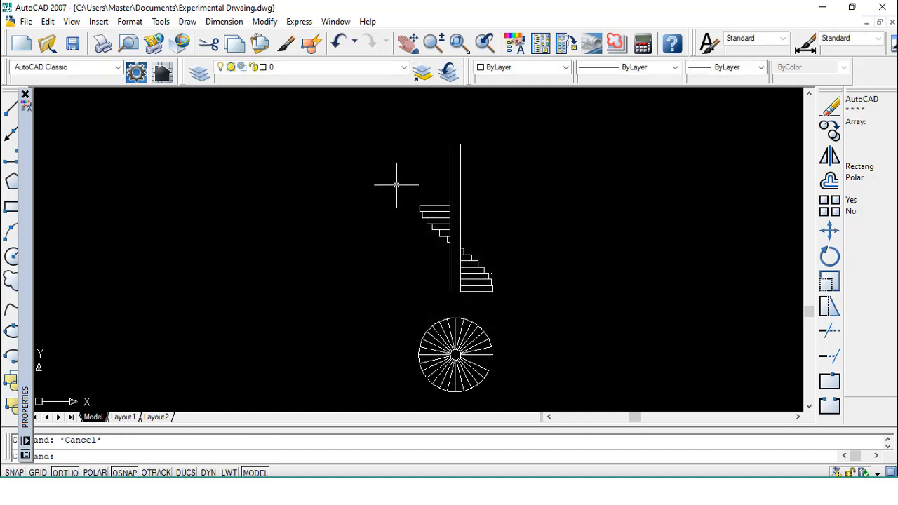
# Mirror the pole and all elevation steps upward about a horizontal line through the top step's outer corner, keeping the originals.
pyautogui.click(829, 155)
pyautogui.click(367, 196)
pyautogui.press('Return')
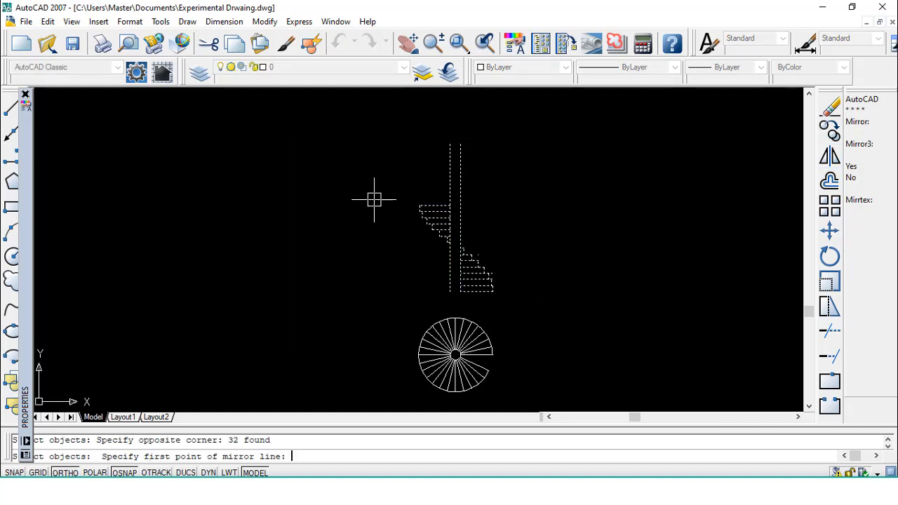
pyautogui.click(419, 205)
pyautogui.click(517, 150)
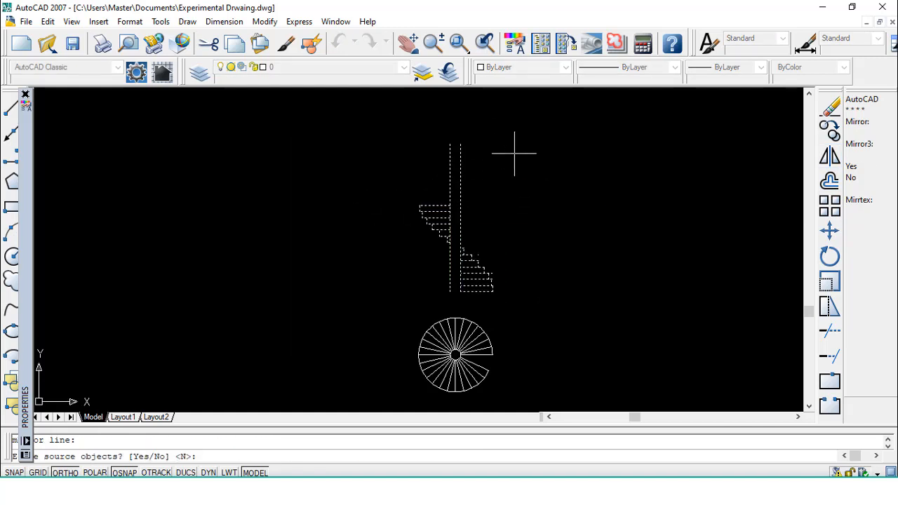
pyautogui.press('Return')
pyautogui.press('Escape')
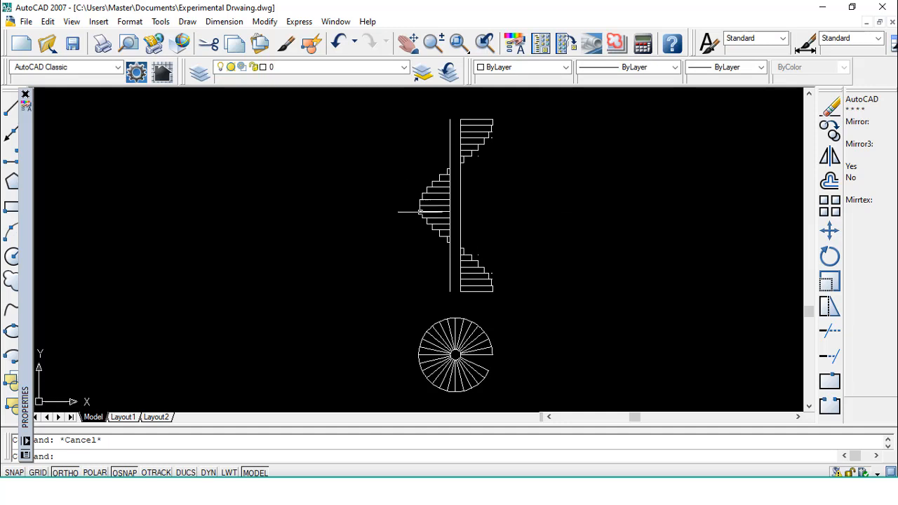
# Fillet the upper ends of the pole's two vertical lines into a rounded cap.
pyautogui.write('f')
pyautogui.press('Return')
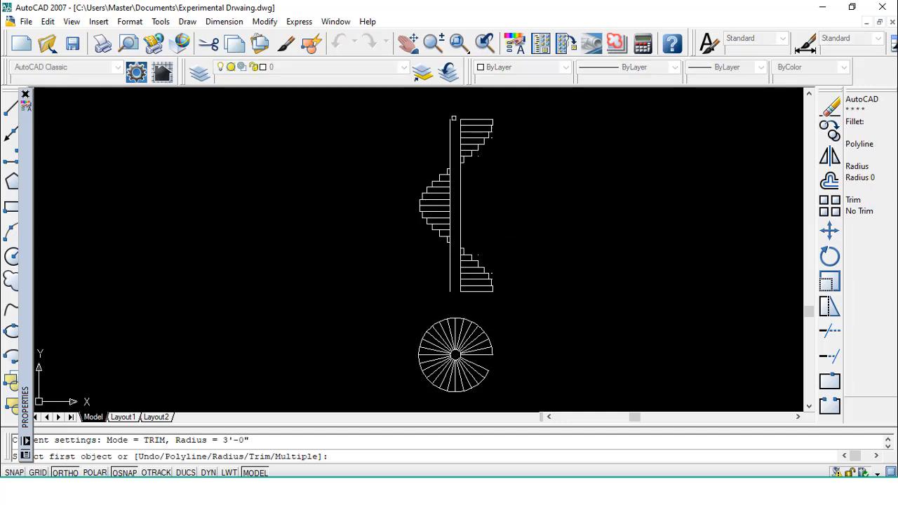
pyautogui.click(449, 122)
pyautogui.click(459, 123)
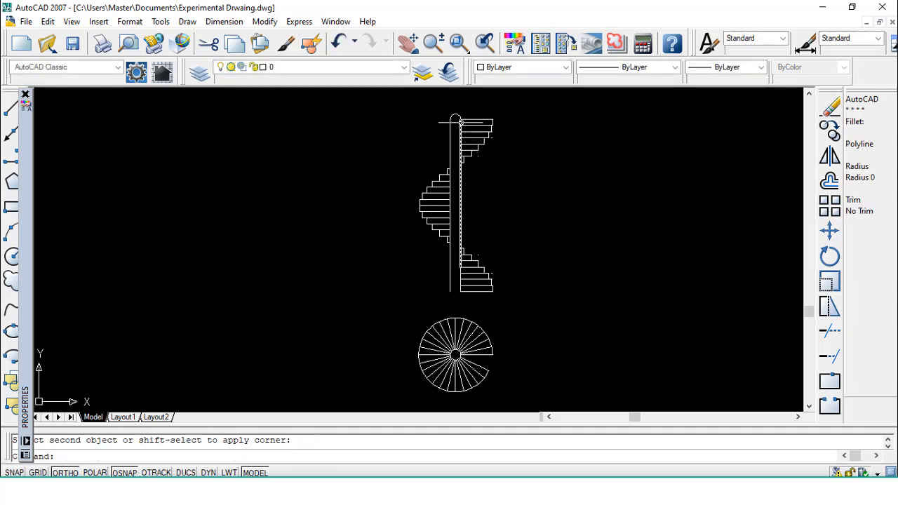
# Draw a line closing the pole's base between its two vertical lines.
pyautogui.press('Escape')
pyautogui.press('Return')
pyautogui.click(450, 292)
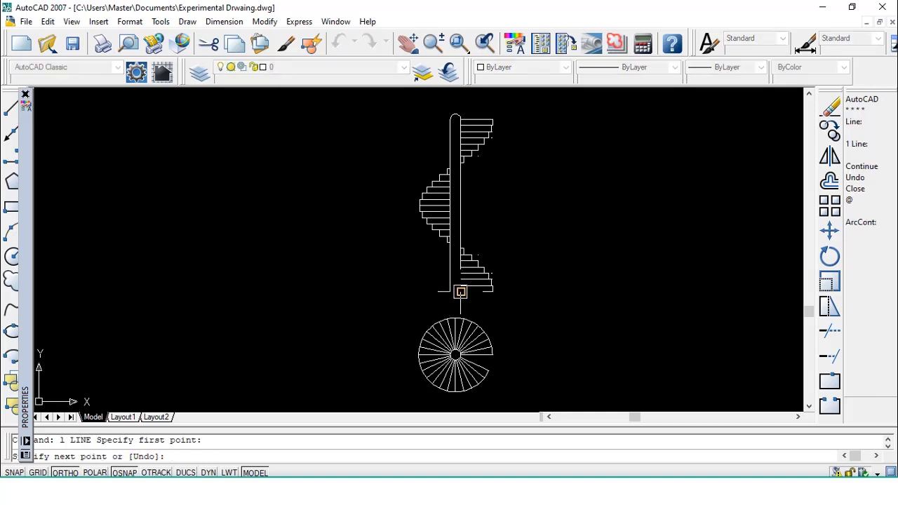
pyautogui.press('Escape')
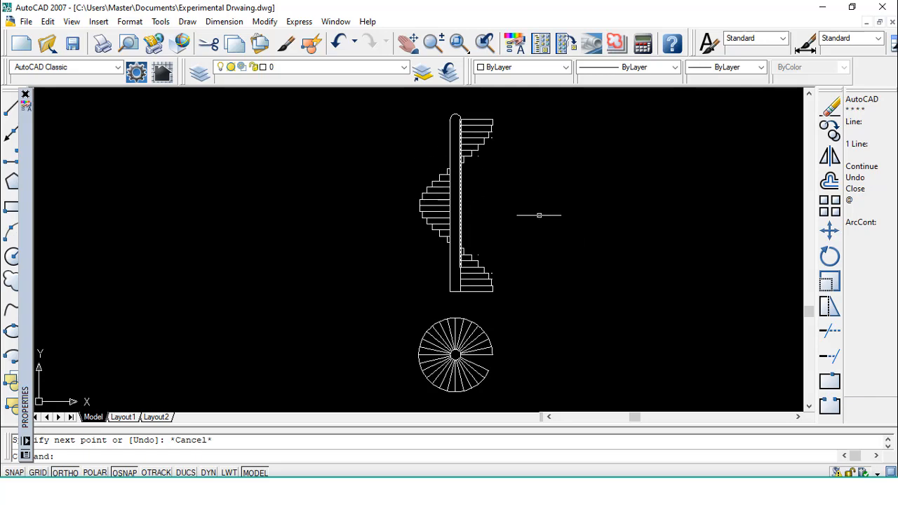
# Hatch the inside of the central pole with the speckled concrete pattern.
pyautogui.write('h')
pyautogui.press('Return')
pyautogui.click(523, 90)
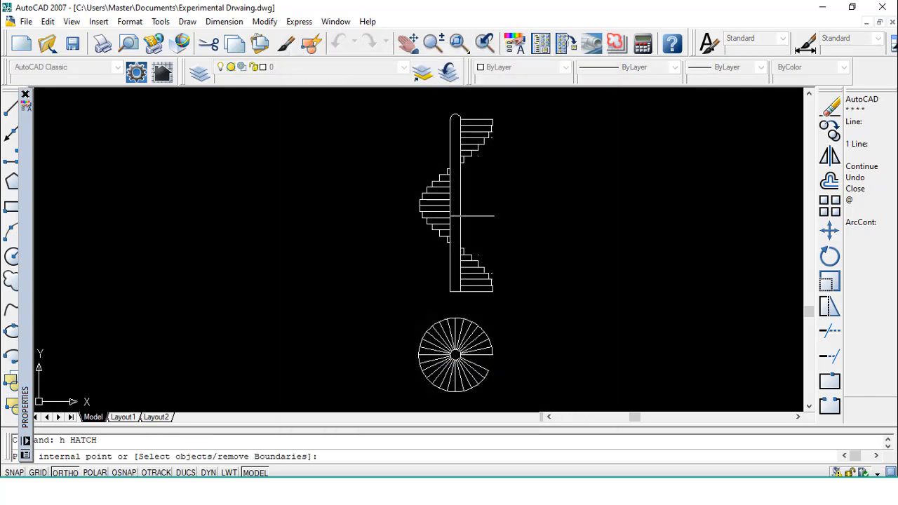
pyautogui.click(456, 210)
pyautogui.press('Return')
pyautogui.click(452, 421)
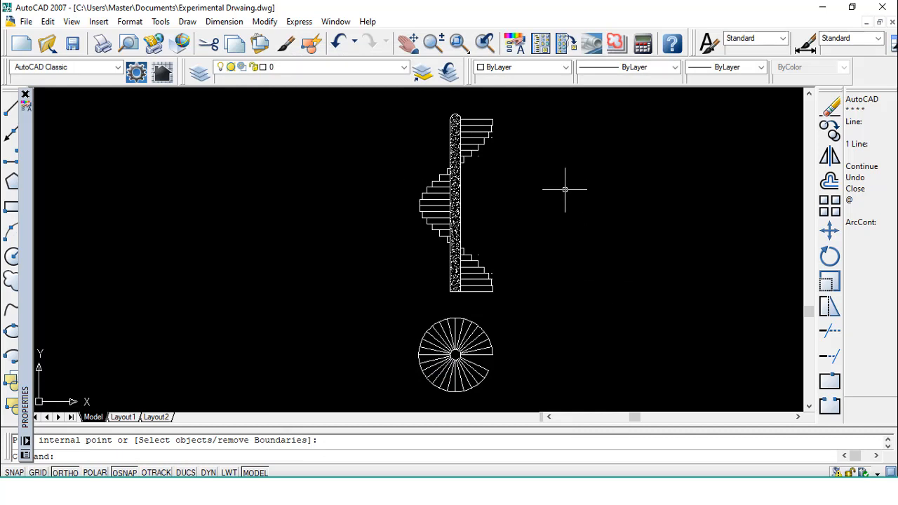
# Add a vertical linear dimension for the pole's full height, placed to the right of the steps.
pyautogui.click(224, 21)
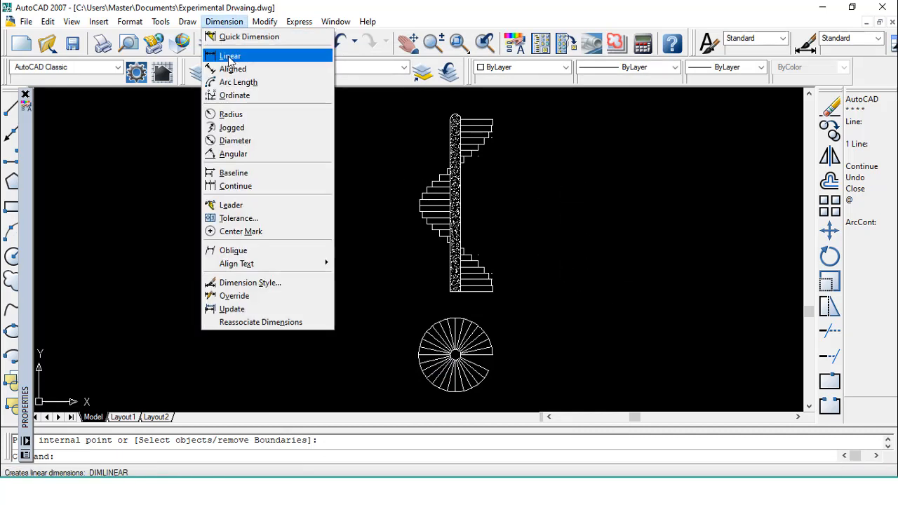
pyautogui.click(230, 56)
pyautogui.click(455, 115)
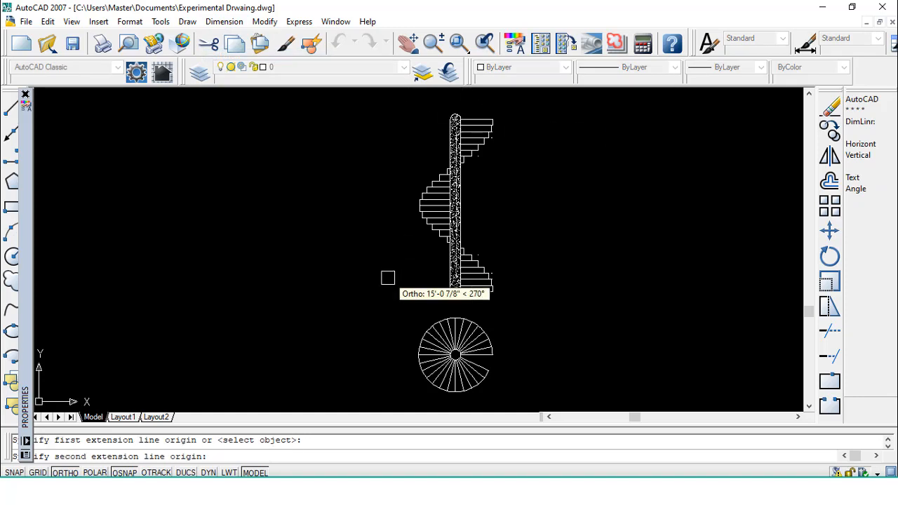
pyautogui.click(455, 292)
pyautogui.click(526, 267)
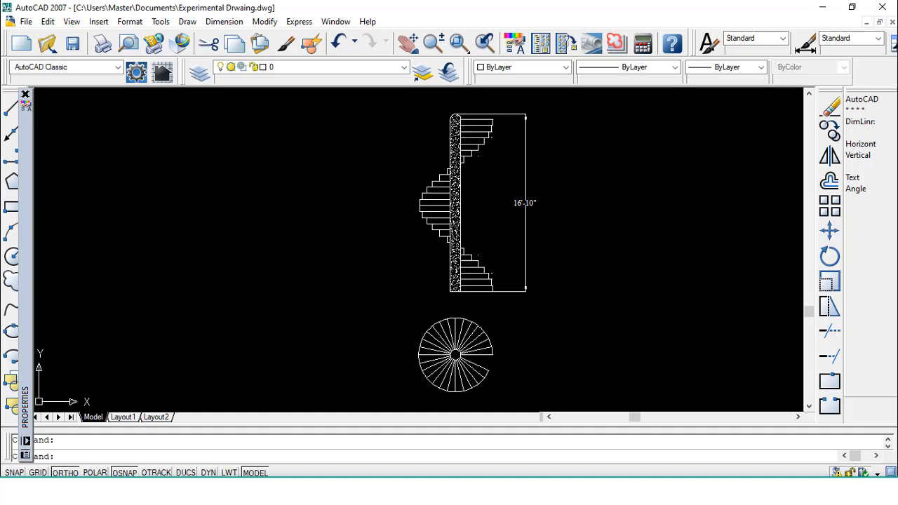
# Add a horizontal linear dimension across the full width of the circular stair plan, placed just above it.
pyautogui.click(224, 21)
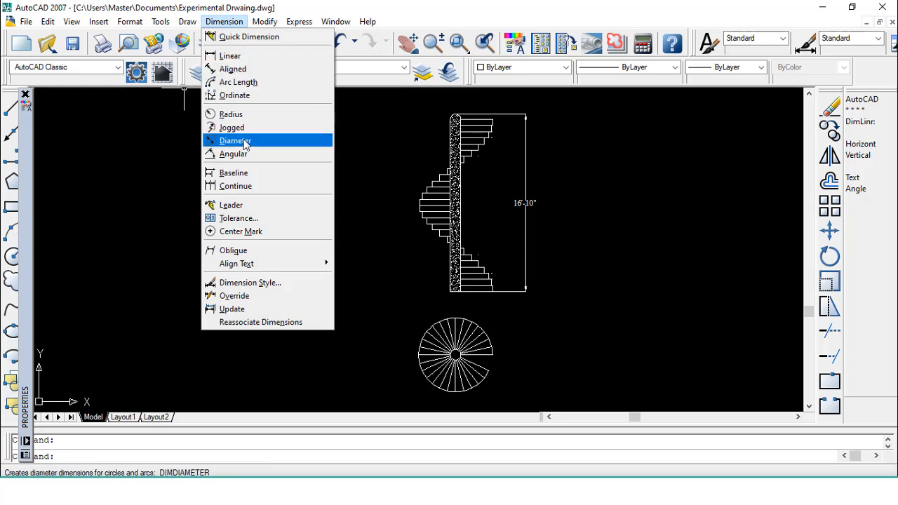
pyautogui.click(233, 68)
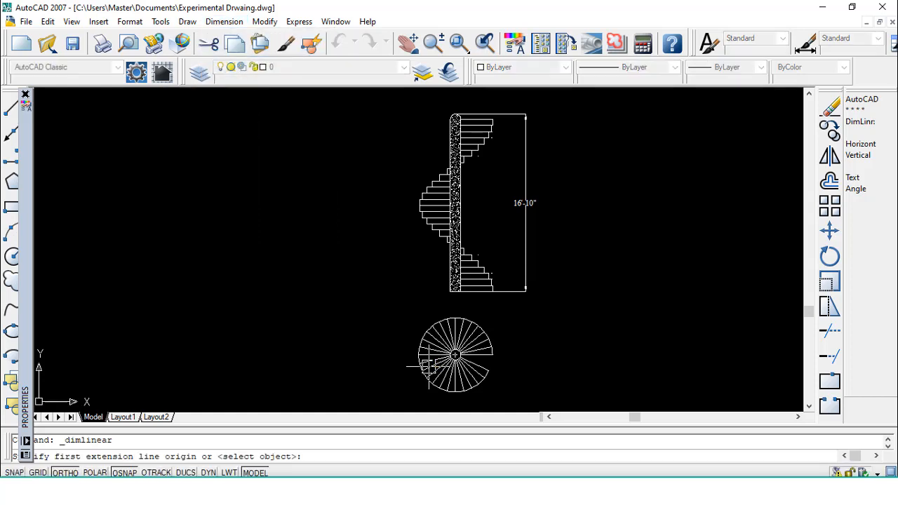
pyautogui.click(419, 354)
pyautogui.click(494, 354)
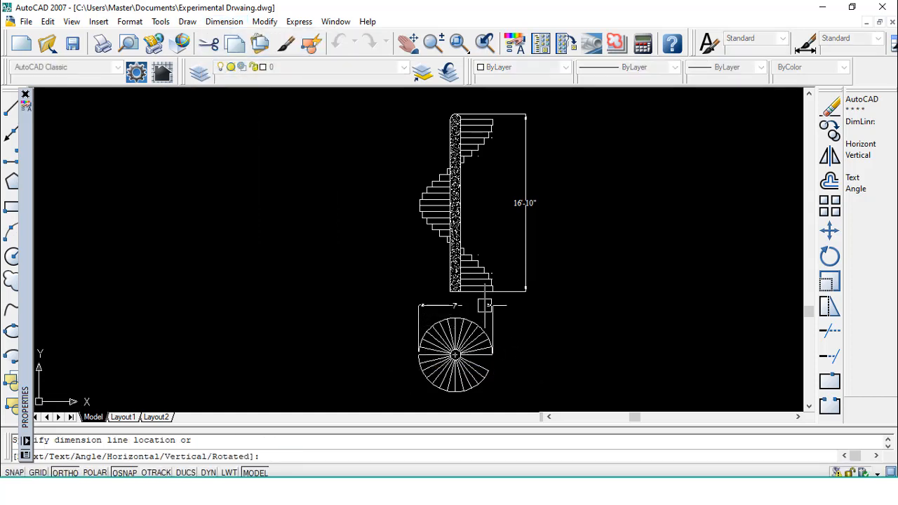
pyautogui.click(487, 305)
pyautogui.press('Escape')
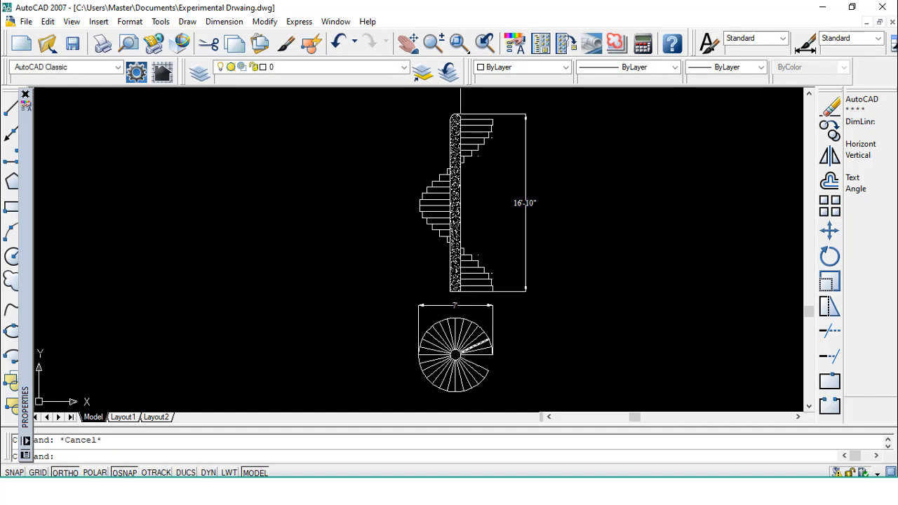
# Add the multiline text label "x-section" with a 3' text height beside the elevation.
pyautogui.write('mt')
pyautogui.press('Return')
pyautogui.click(308, 146)
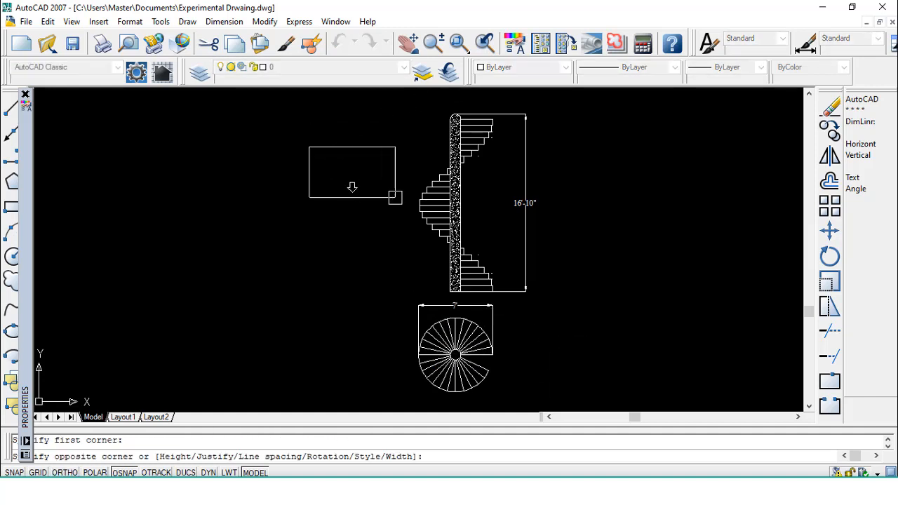
pyautogui.click(383, 190)
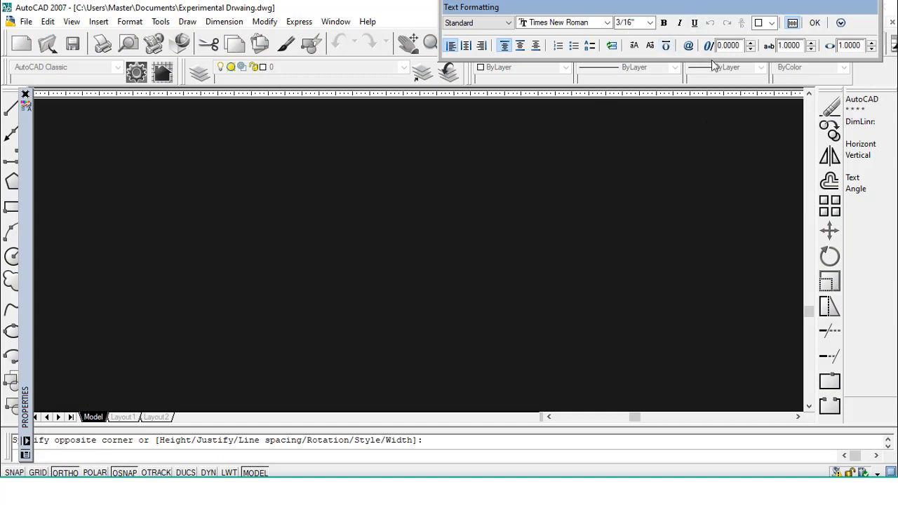
pyautogui.click(649, 23)
pyautogui.write('3')
pyautogui.press('Return')
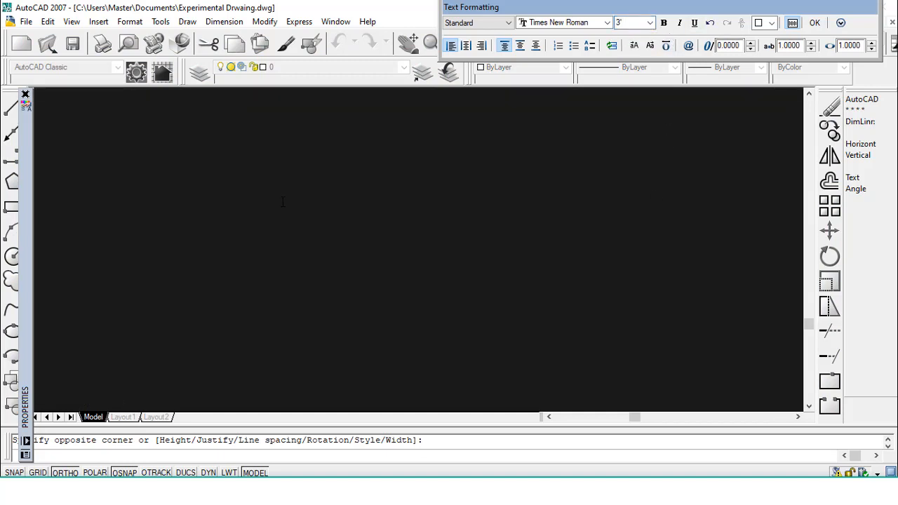
pyautogui.write('Expeti')
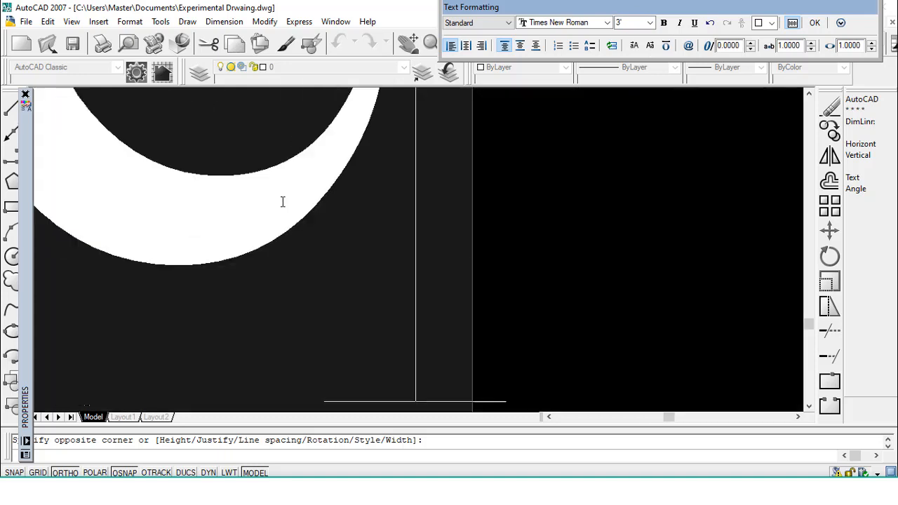
pyautogui.write('on')
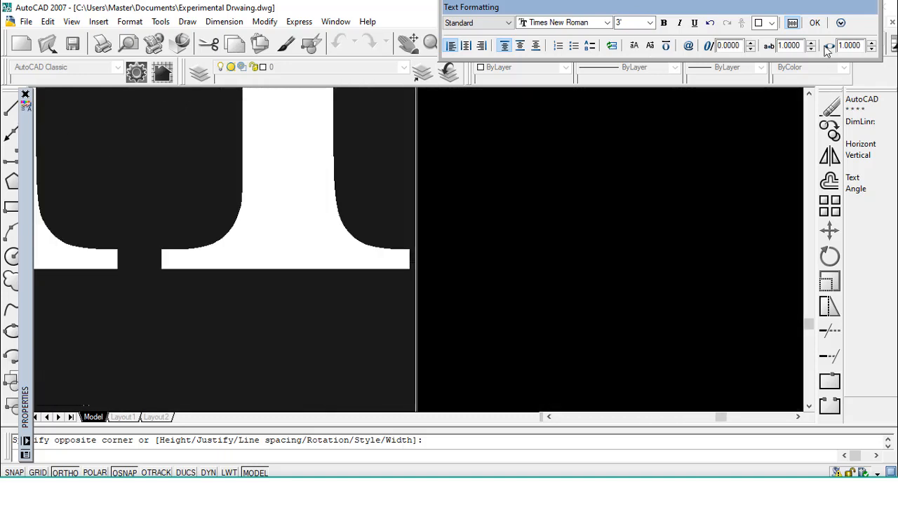
pyautogui.click(814, 22)
# Move the "x-section" label horizontally to the left until it is clear of the elevation.
pyautogui.write('m')
pyautogui.press('Return')
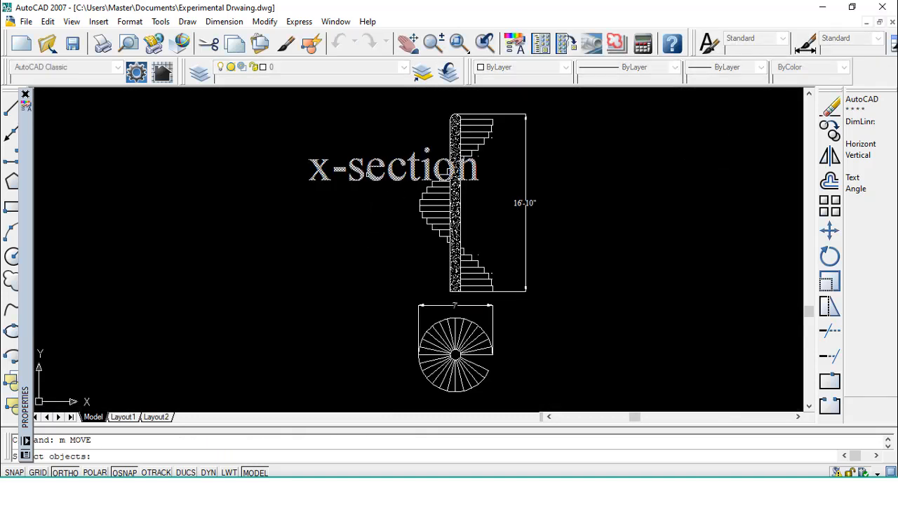
pyautogui.click(374, 174)
pyautogui.press('Return')
pyautogui.click(374, 173)
pyautogui.click(294, 173)
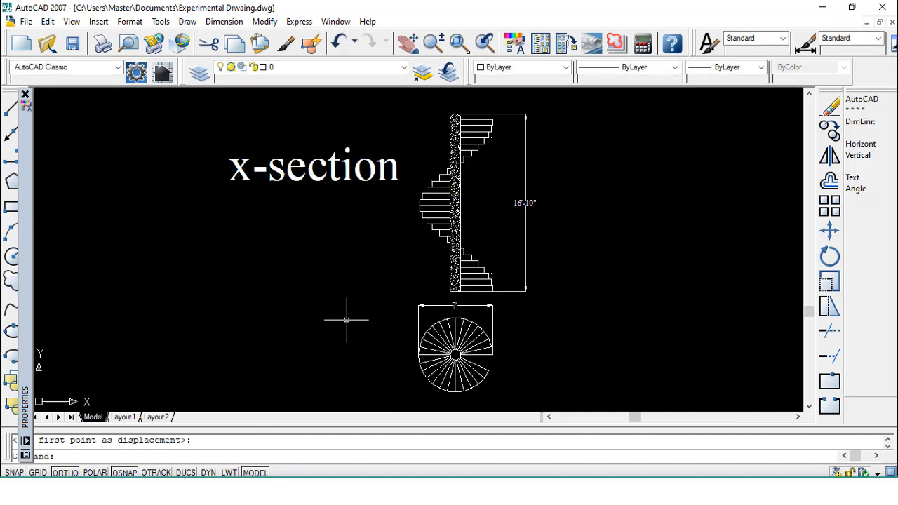
pyautogui.press('Escape')
# Add the multiline text label "plan" with a 3' text height to the left of the circular plan.
pyautogui.write('t')
pyautogui.press('Return')
pyautogui.click(234, 319)
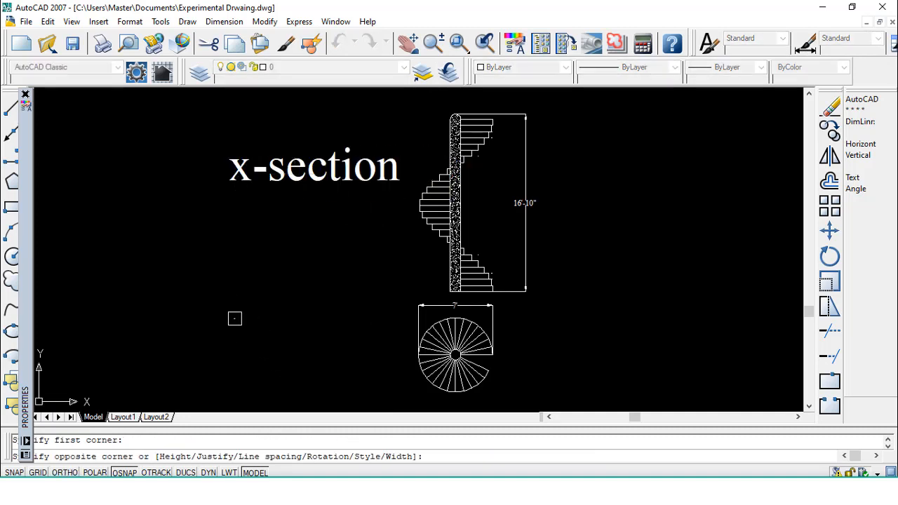
pyautogui.click(343, 386)
pyautogui.click(651, 24)
pyautogui.click(642, 40)
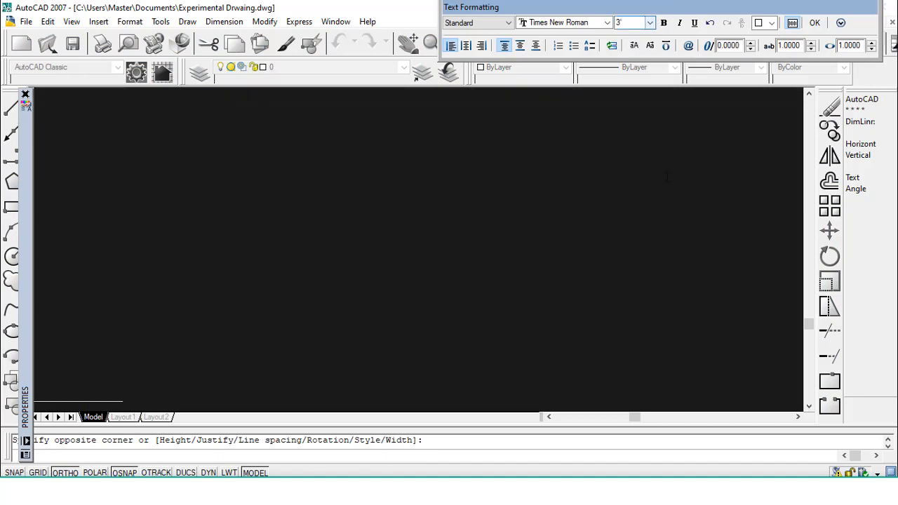
pyautogui.write('plan')
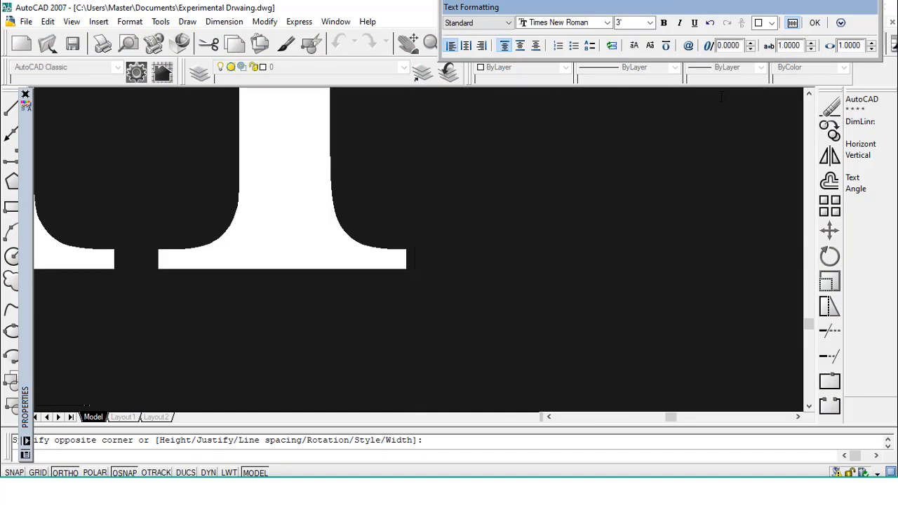
pyautogui.click(814, 23)
# Edit the plan label so it begins with a capital letter and reads "Plan".
pyautogui.doubleClick(310, 350)
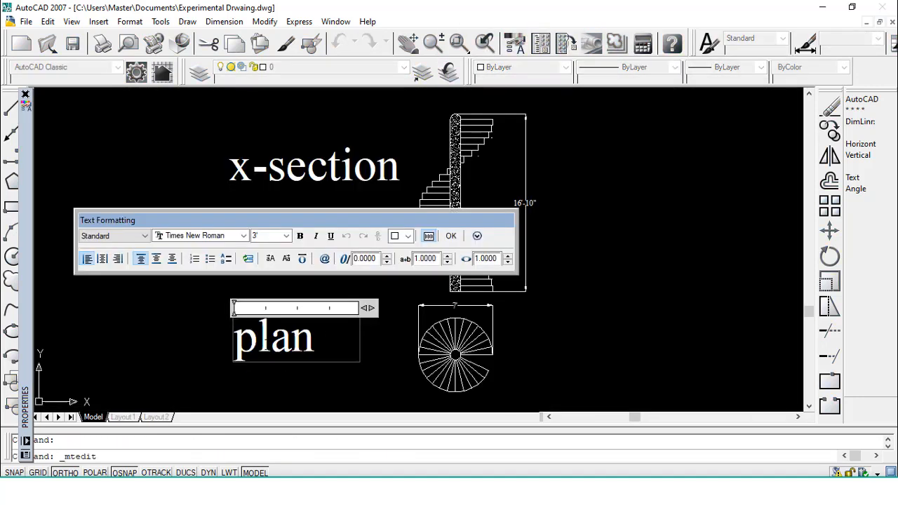
pyautogui.click(259, 338)
pyautogui.press('BackSpace')
pyautogui.write('P')
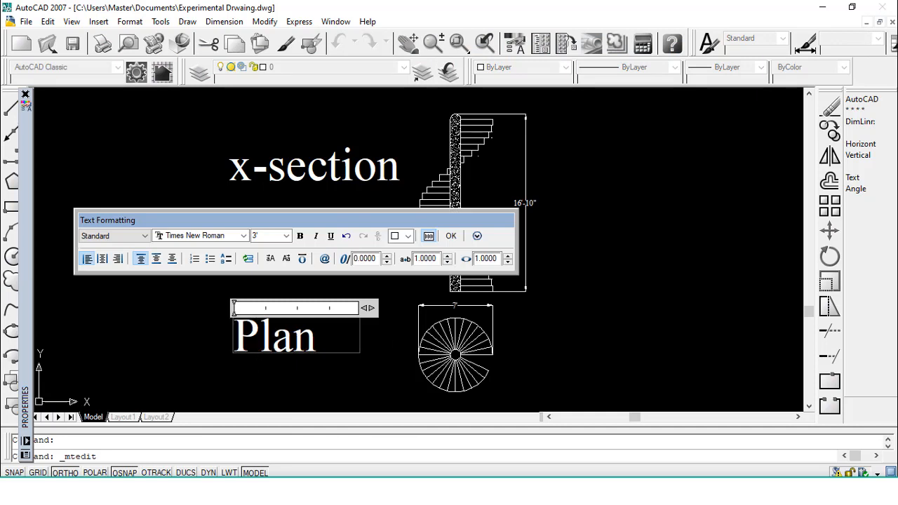
pyautogui.click(451, 236)
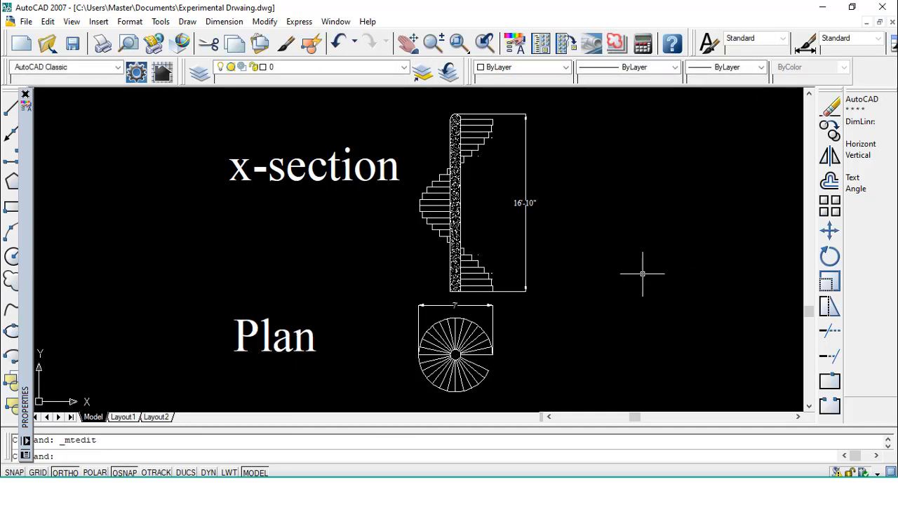
pyautogui.write('mt')
pyautogui.press('Return')
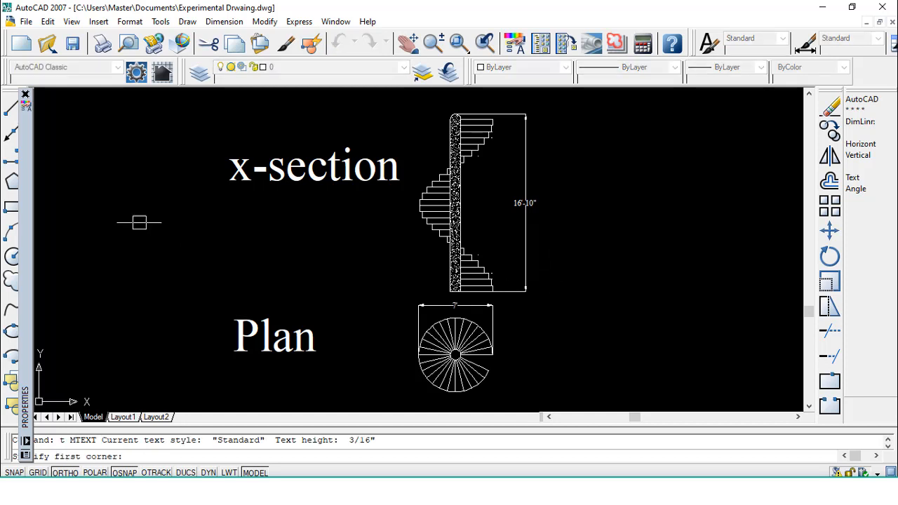
pyautogui.click(72, 134)
pyautogui.click(258, 194)
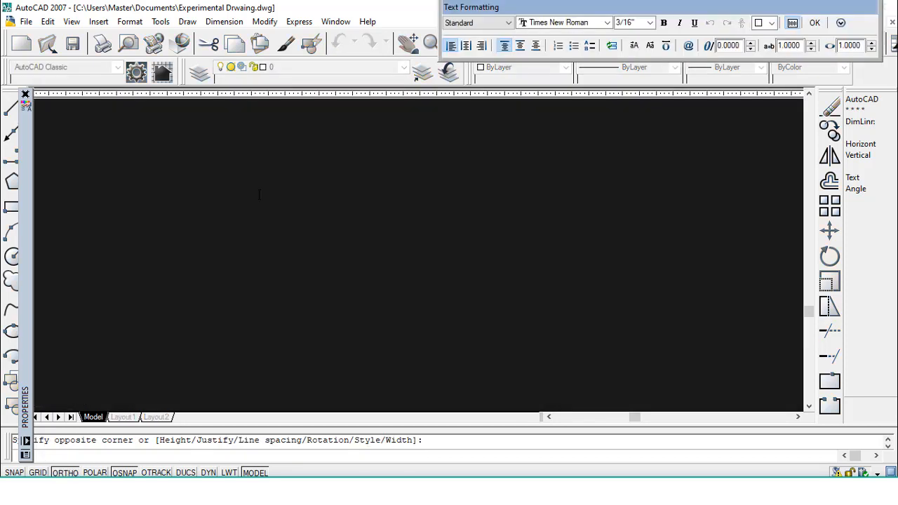
pyautogui.click(649, 23)
pyautogui.click(639, 34)
pyautogui.doubleClick(642, 25)
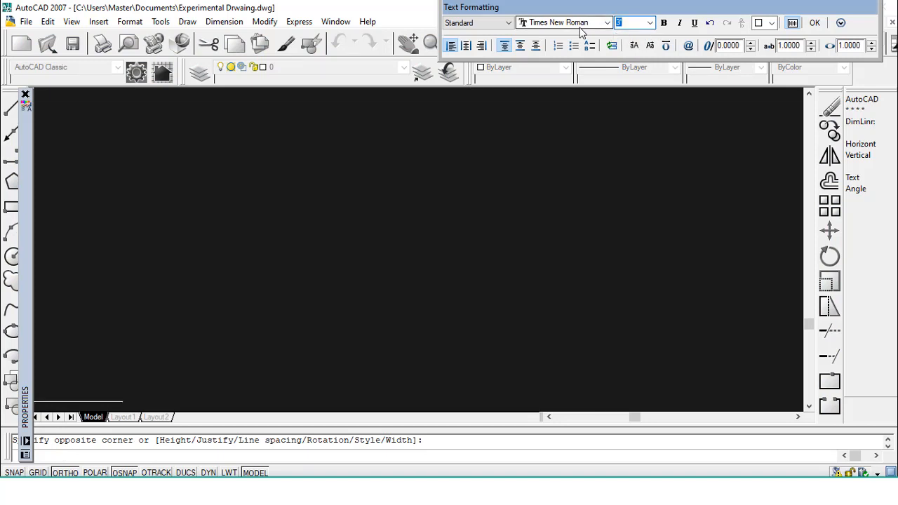
pyautogui.write('2')
pyautogui.click(814, 23)
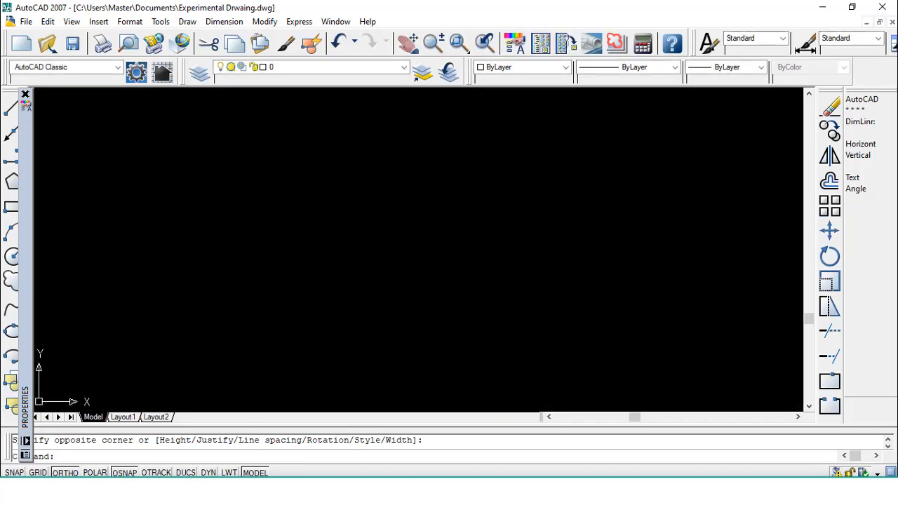
# Add the multiline text title "Spiral stair" with a 2' text height in the empty area left of the "x-section" label.
pyautogui.press('Return')
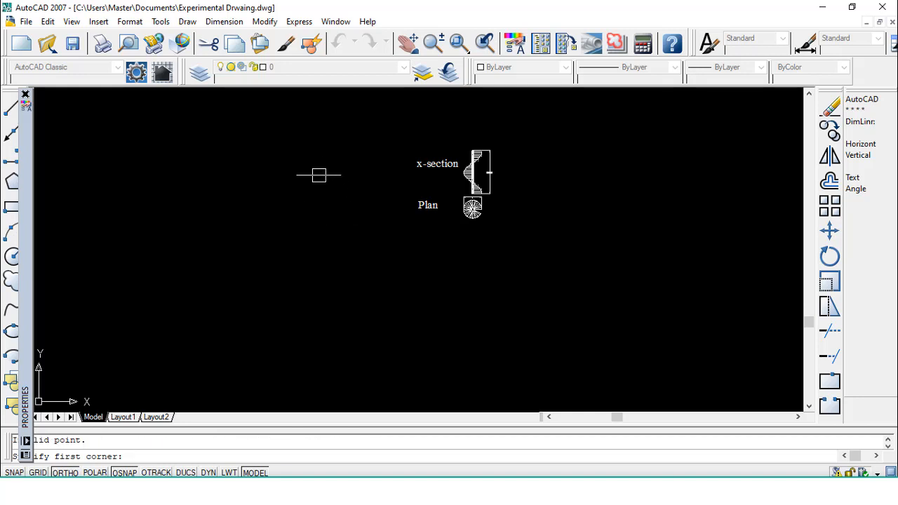
pyautogui.click(316, 172)
pyautogui.click(367, 203)
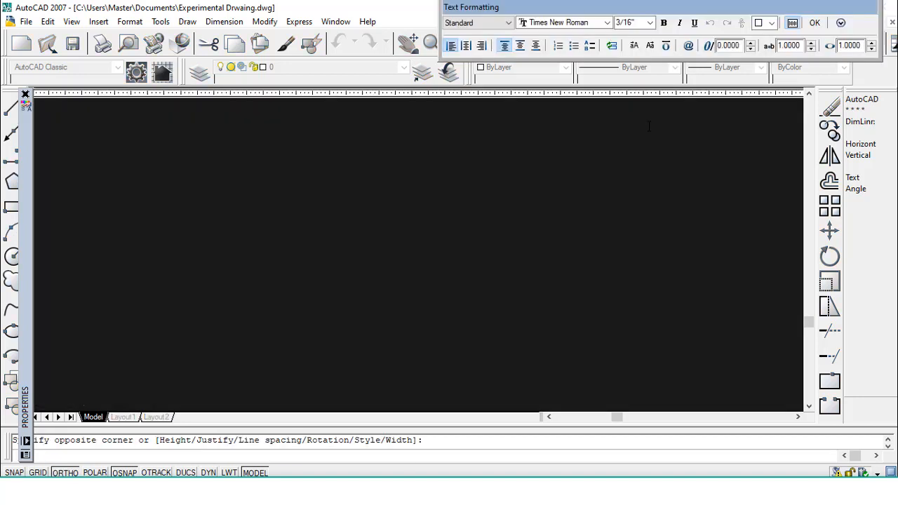
pyautogui.click(651, 25)
pyautogui.click(635, 49)
pyautogui.write('Spit')
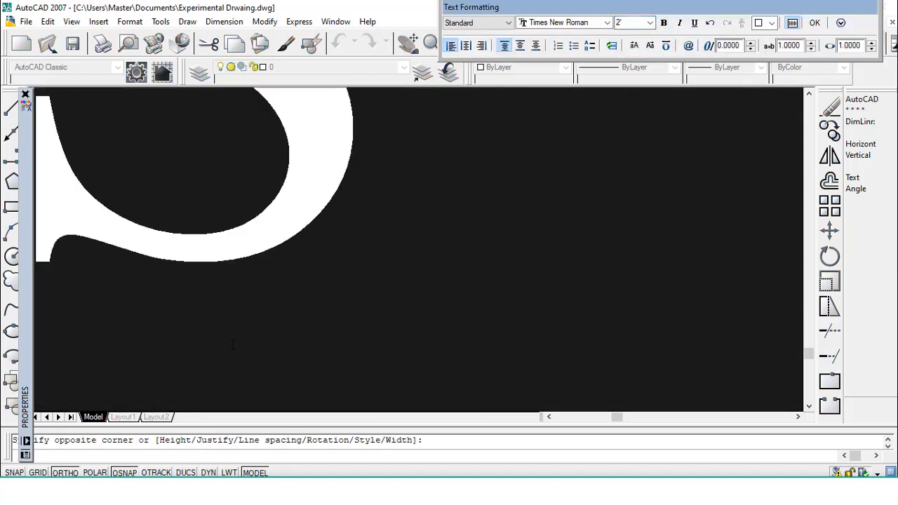
pyautogui.press('BackSpace')
pyautogui.write('ral stair')
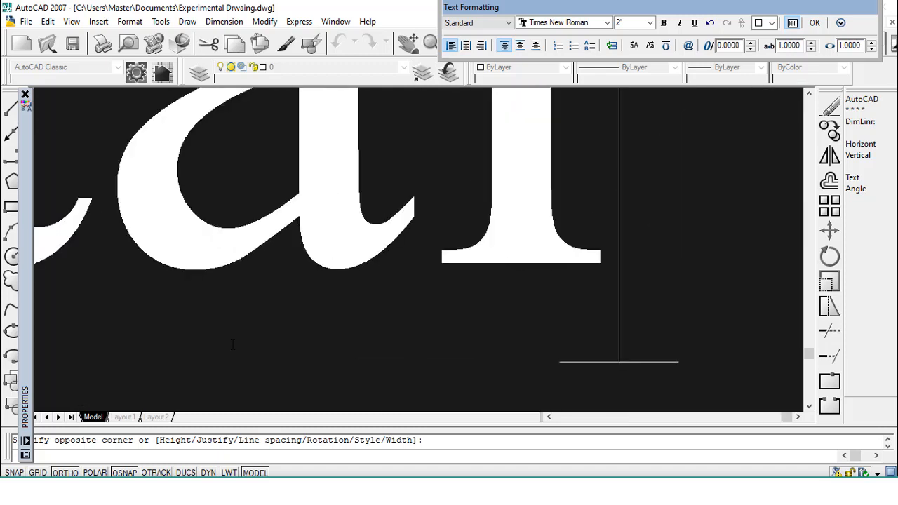
pyautogui.click(815, 23)
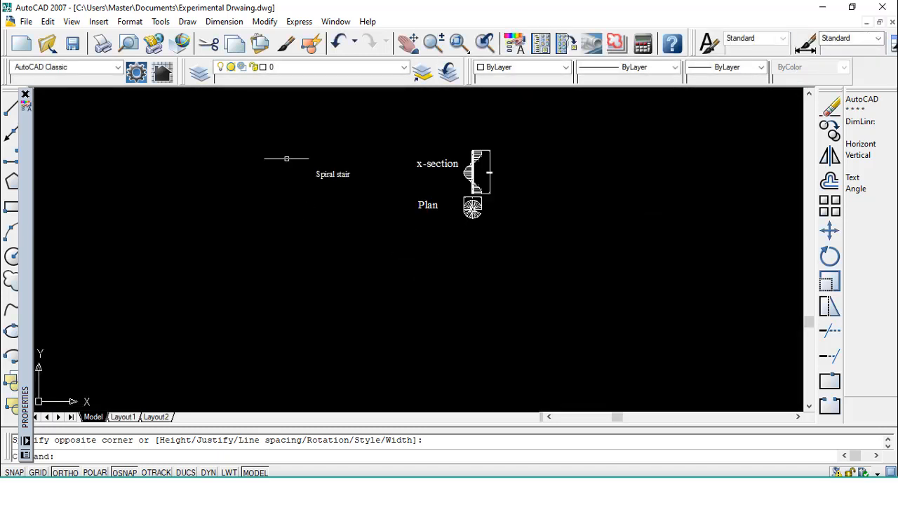
# Move the "Spiral stair" title freely, with Ortho off, to just above the elevation's central pole.
pyautogui.write('z')
pyautogui.press('Return')
pyautogui.click(286, 150)
pyautogui.click(531, 242)
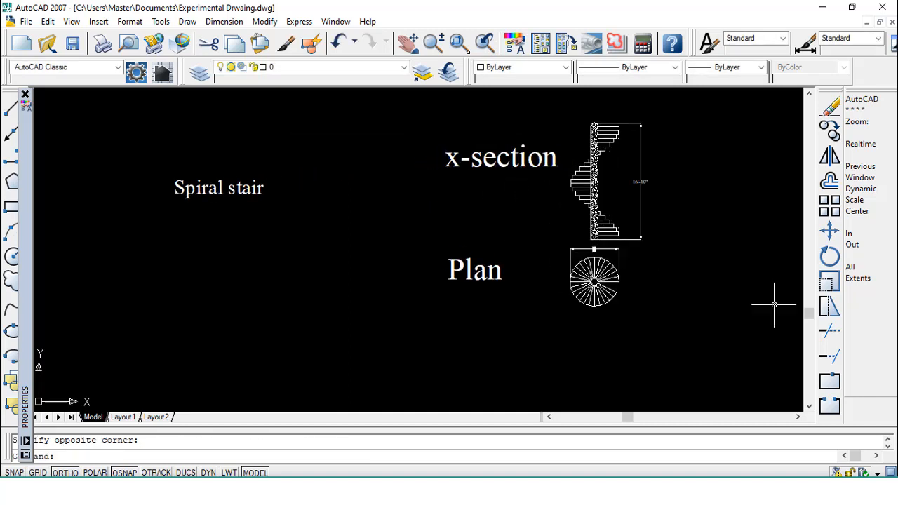
pyautogui.write('m')
pyautogui.press('Return')
pyautogui.click(186, 188)
pyautogui.press('Return')
pyautogui.click(204, 190)
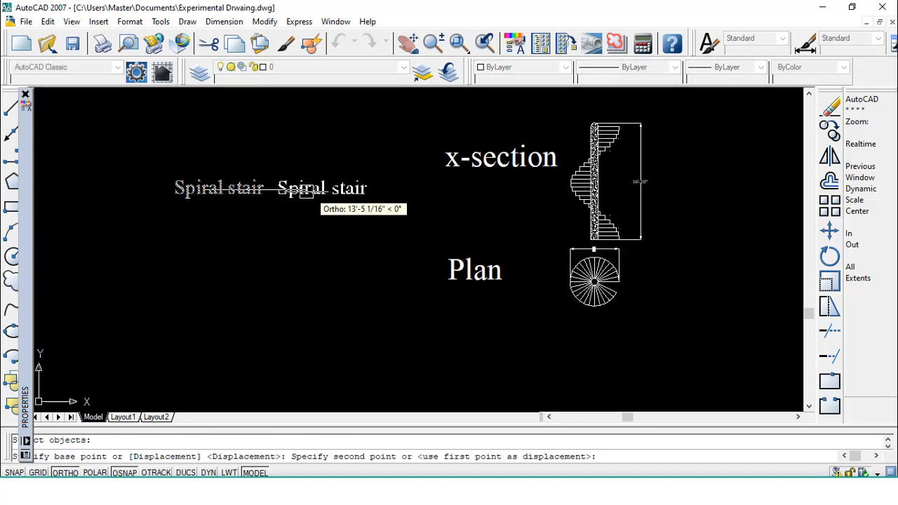
pyautogui.press('F8')
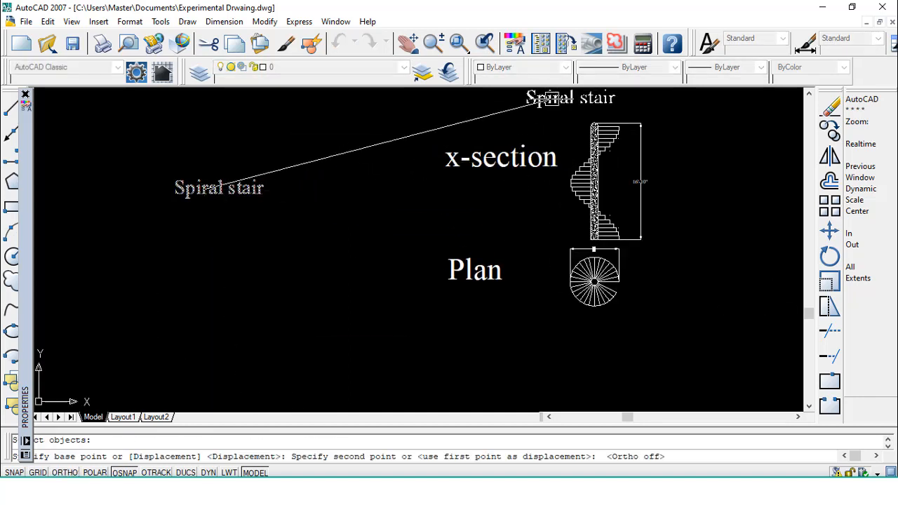
pyautogui.click(569, 99)
pyautogui.press('Escape')
# Examine the complete labelled drawing with its title, elevation and plan centred in the view.
pyautogui.click(408, 44)
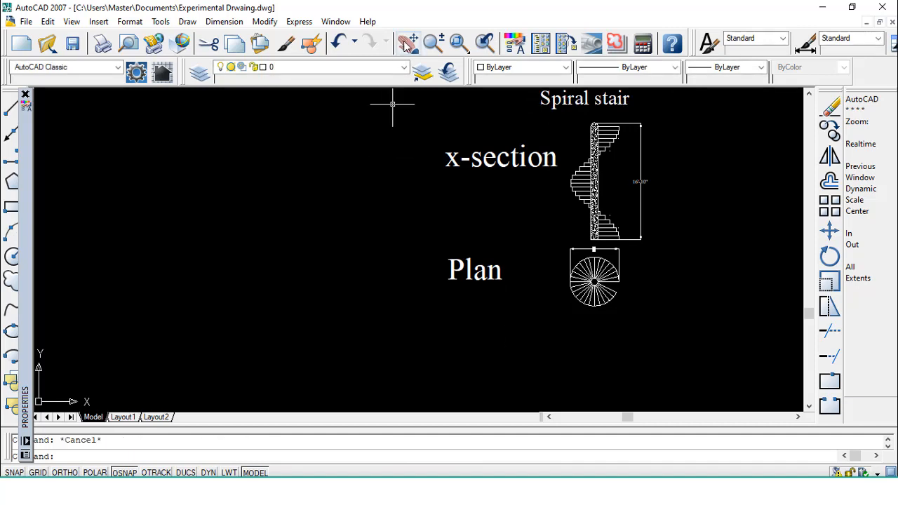
pyautogui.moveTo(449, 157)
pyautogui.mouseDown()
pyautogui.moveTo(336, 214)
pyautogui.moveTo(297, 255)
pyautogui.moveTo(288, 199)
pyautogui.mouseUp()
pyautogui.press('Escape')
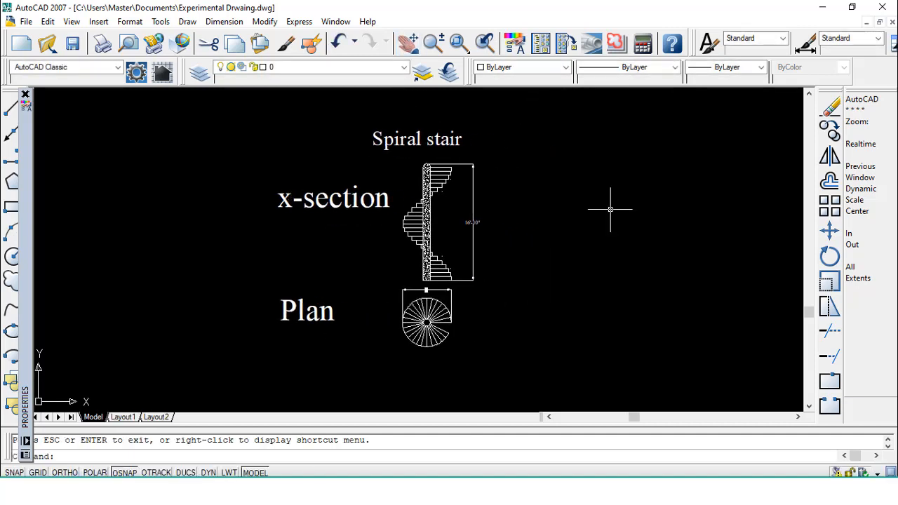
pyautogui.write('z')
pyautogui.press('Return')
pyautogui.click(234, 109)
pyautogui.click(513, 349)
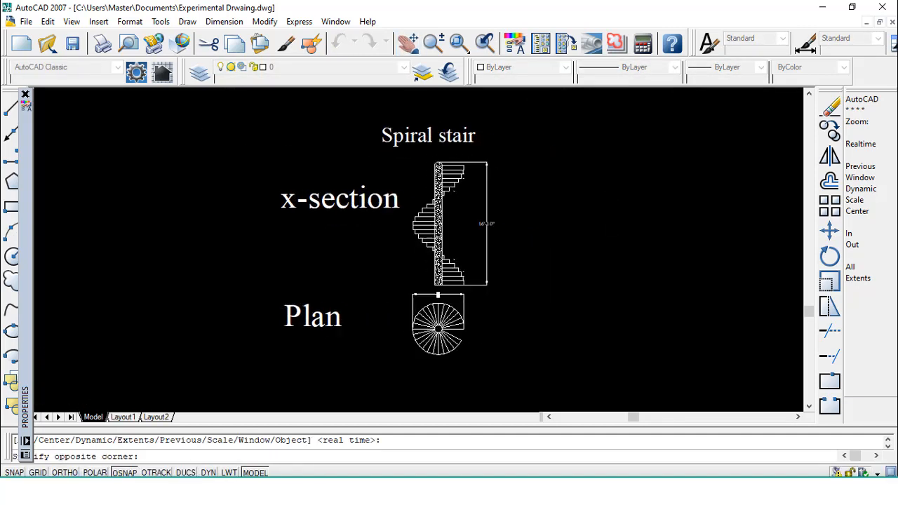